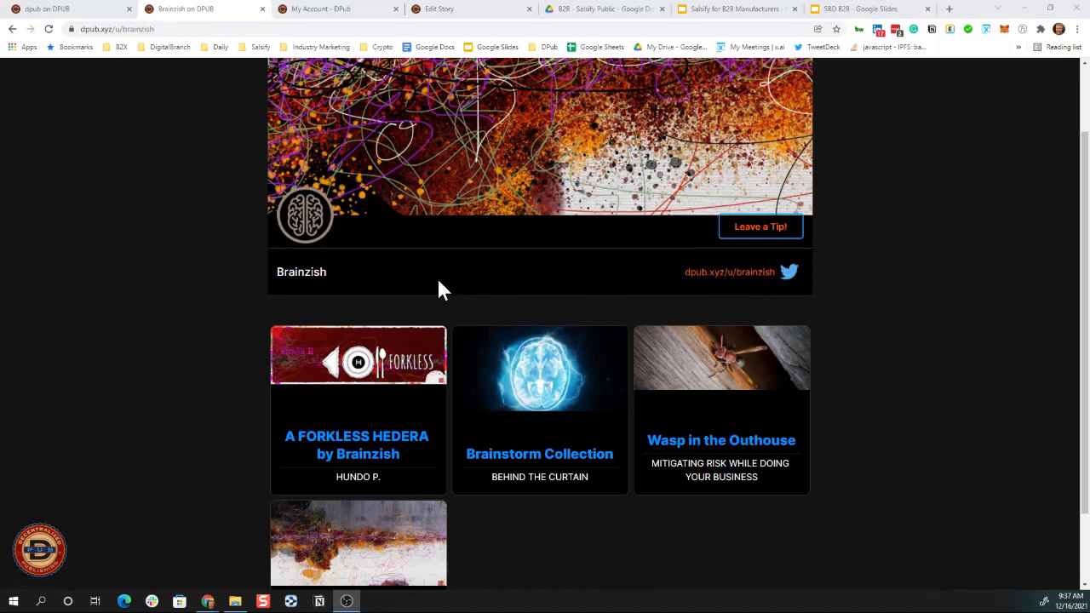
Filter the DPUB Brewmaster showcase to the Education Series and open the article "What is the Blockchain and what is a Distributed Ledger?"
scroll(407, 282, "down", 1)
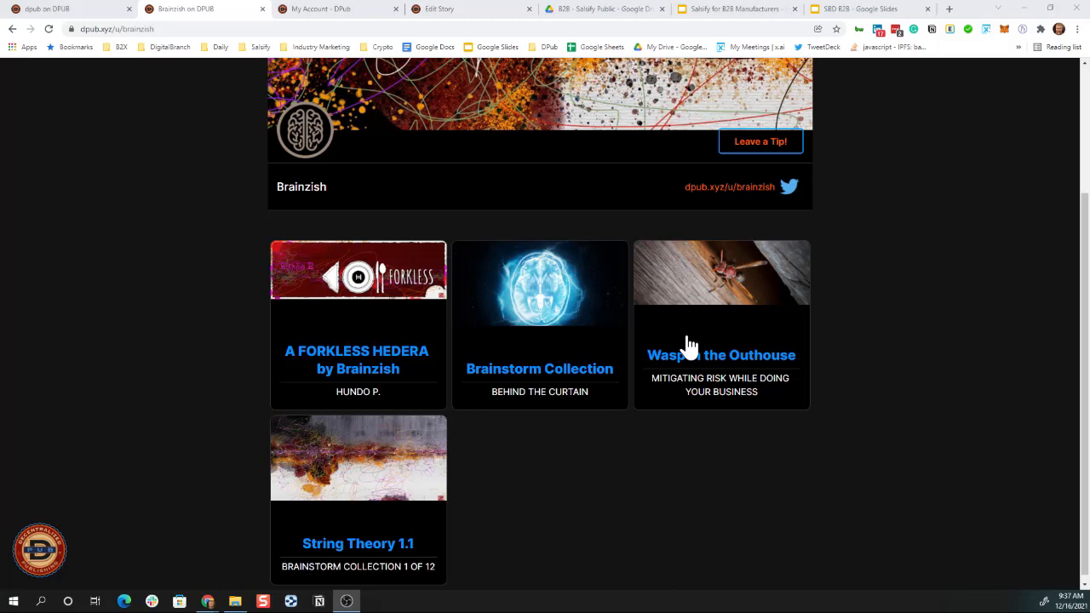
left_click(85, 17)
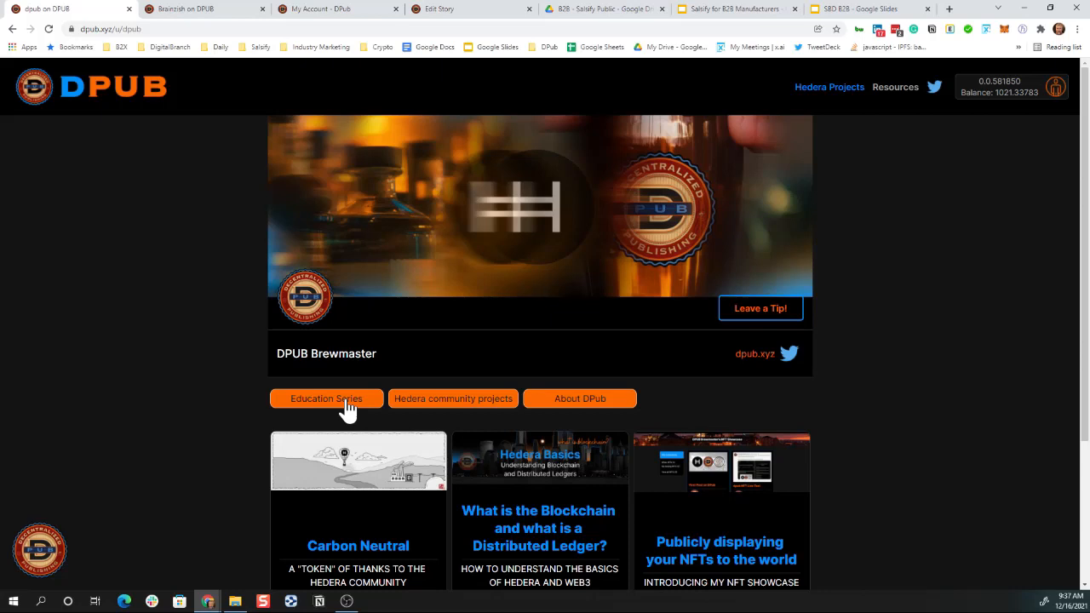
scroll(403, 385, "down", 1)
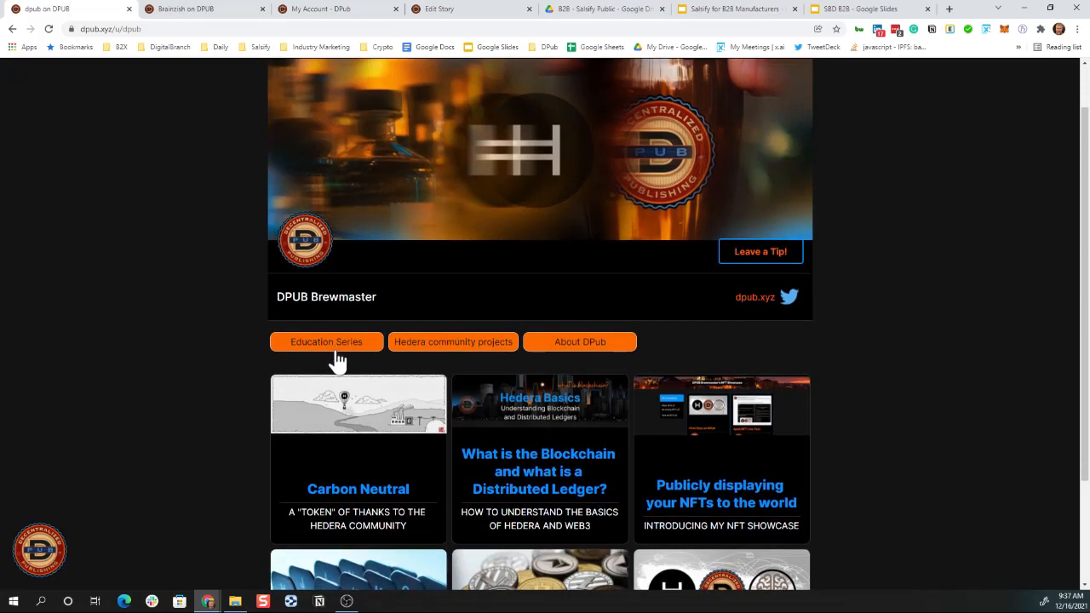
left_click(338, 345)
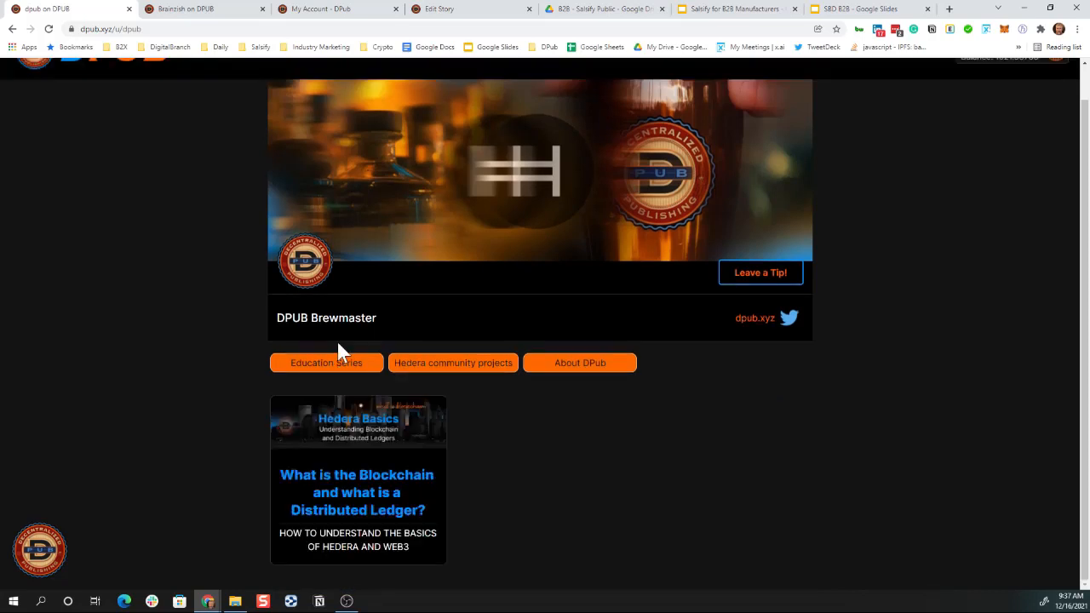
left_click(342, 484)
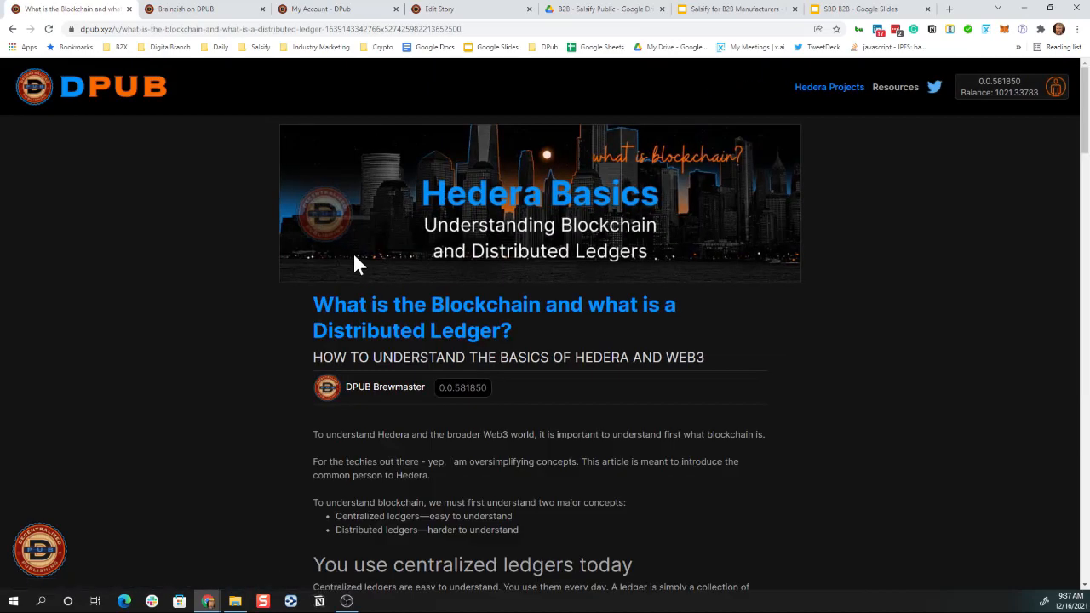
Read through the blockchain article, from its author line and ledger sections to the Hedera energy chart and the collectible NFT at its end
scroll(400, 287, "down", 4)
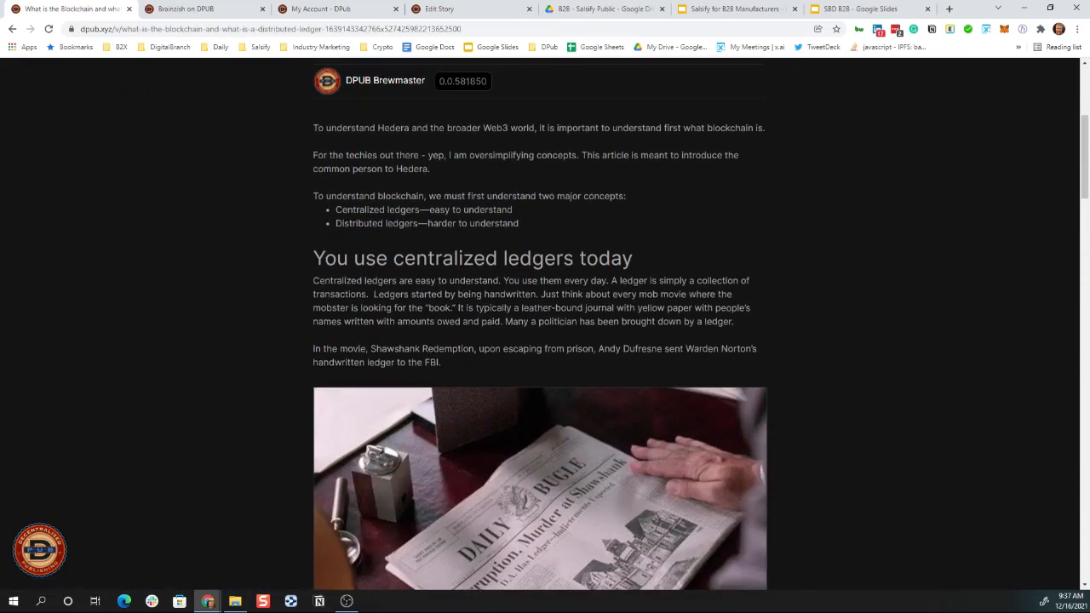
scroll(400, 287, "up", 2)
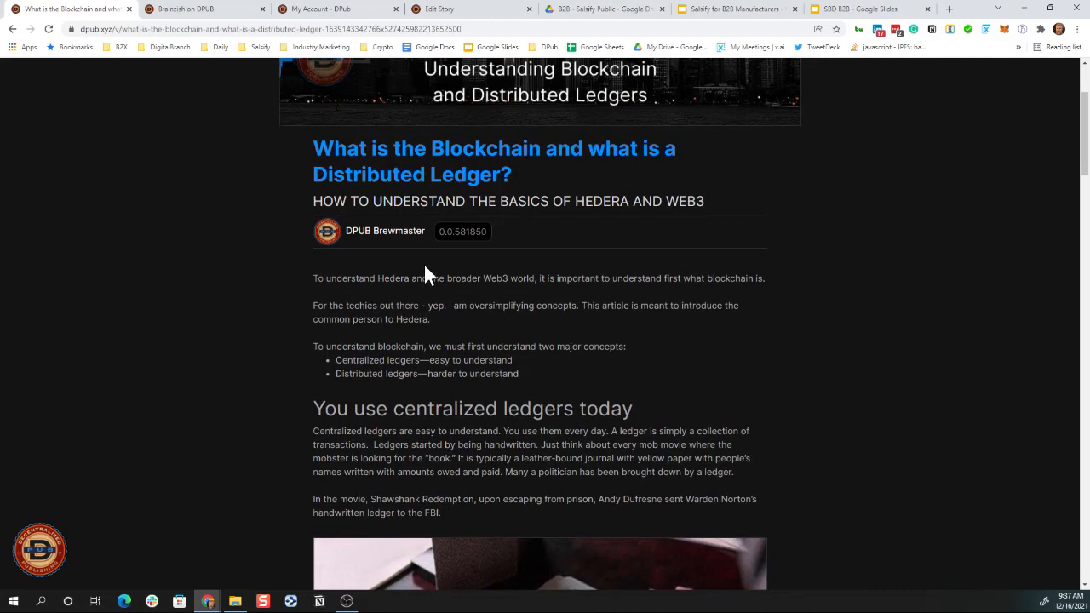
scroll(445, 147, "up", 1)
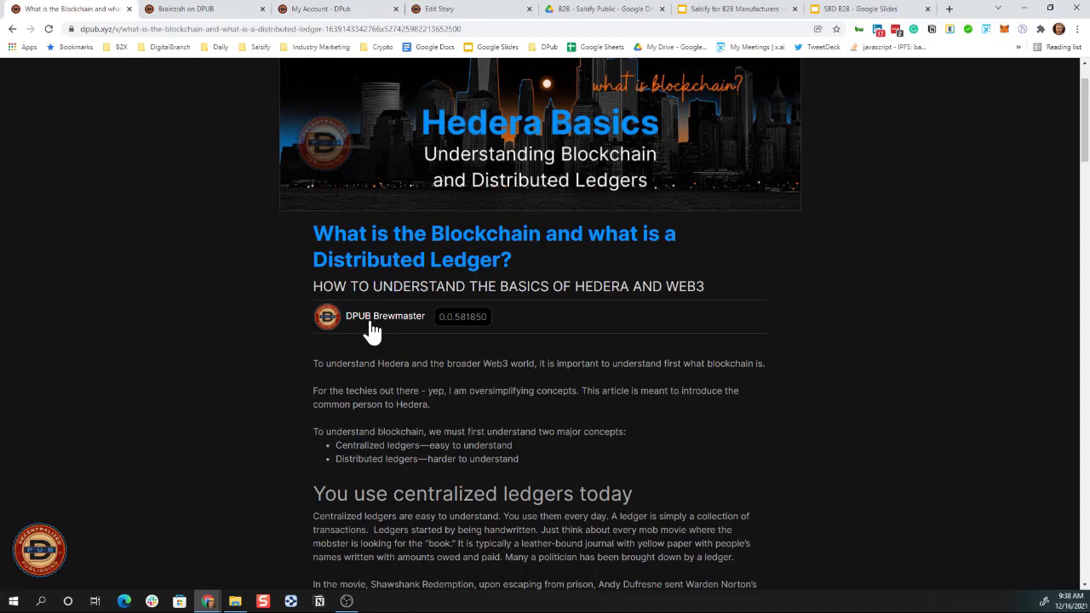
scroll(402, 434, "down", 5)
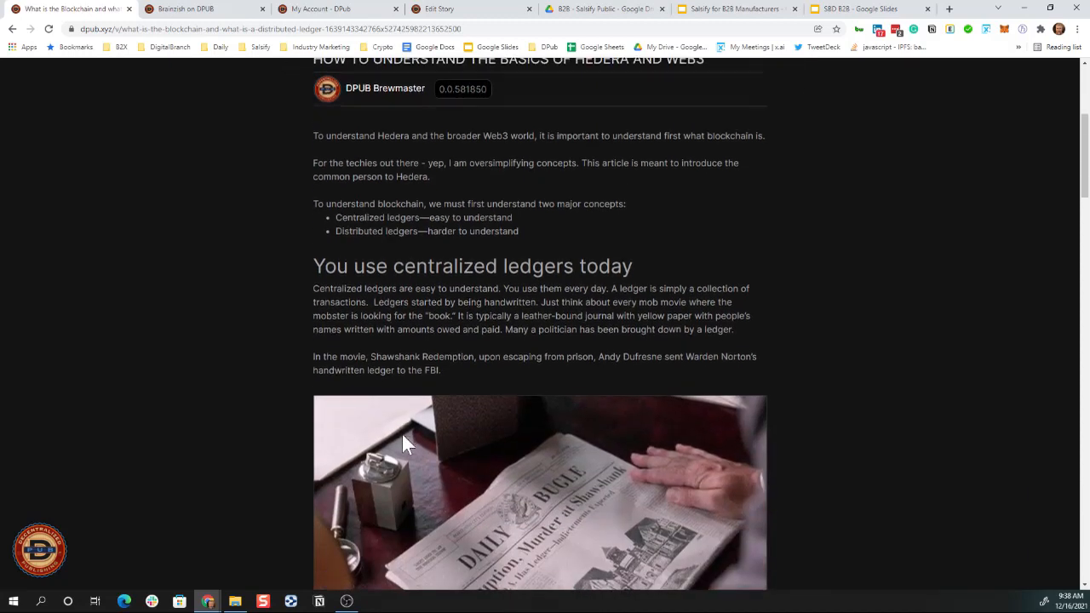
scroll(403, 433, "down", 10)
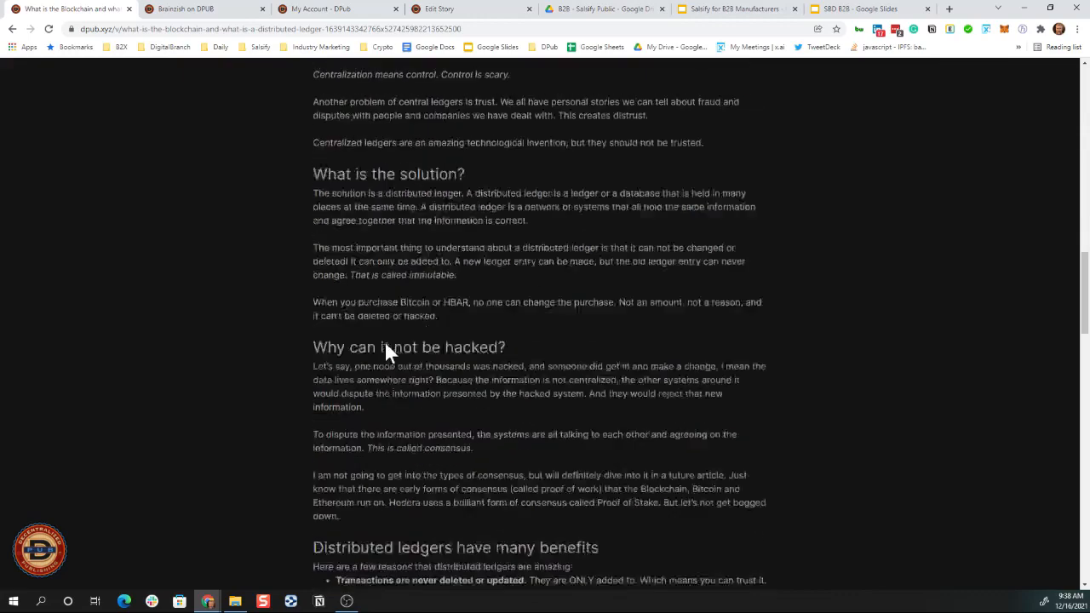
scroll(388, 349, "down", 5)
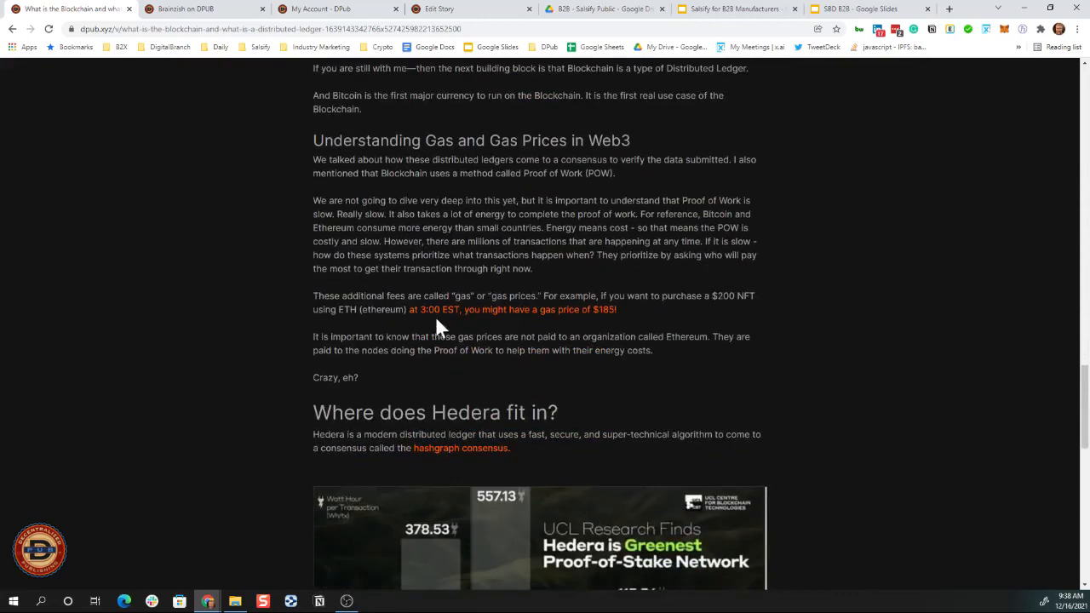
scroll(439, 336, "down", 1)
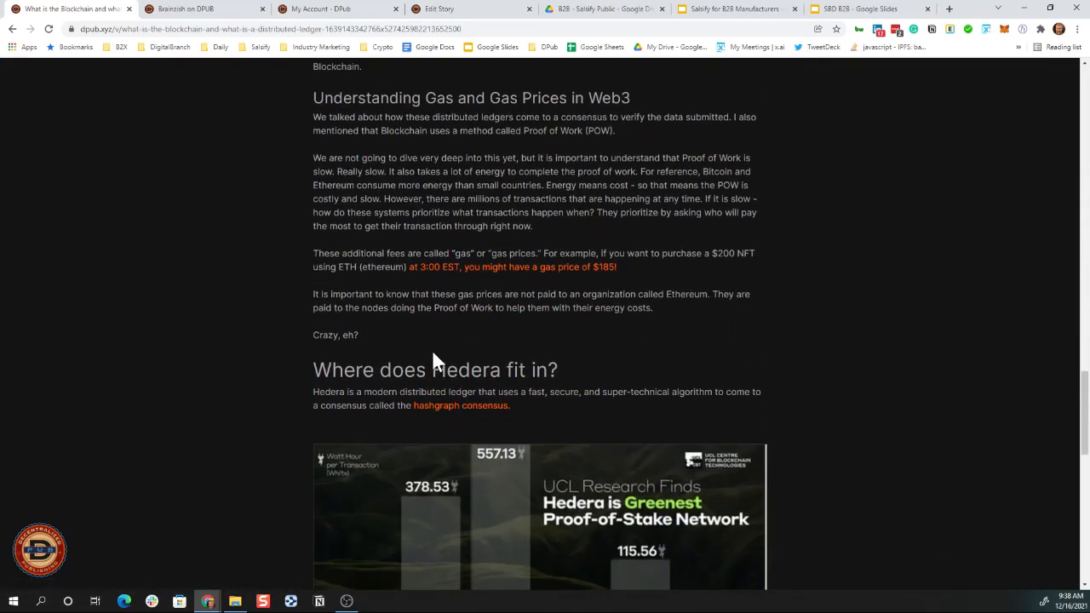
scroll(433, 354, "down", 2)
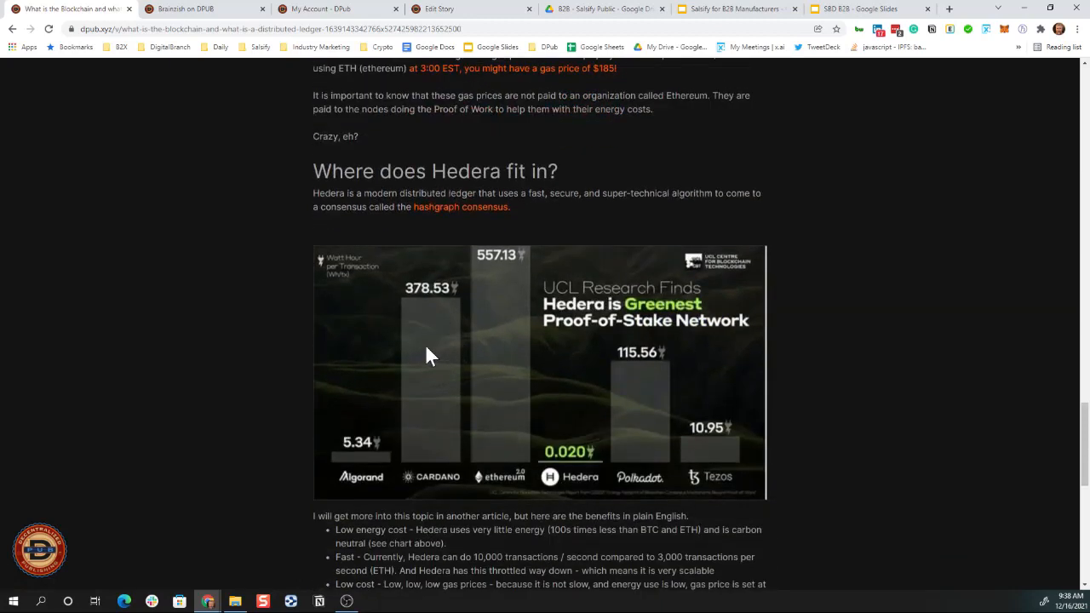
scroll(487, 372, "down", 3)
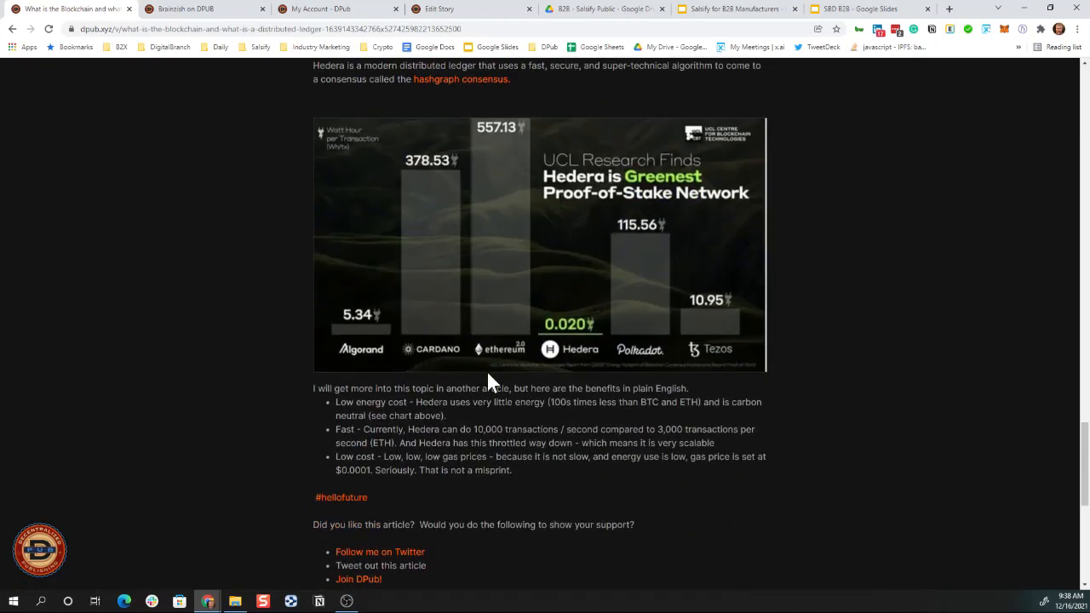
scroll(482, 385, "down", 2)
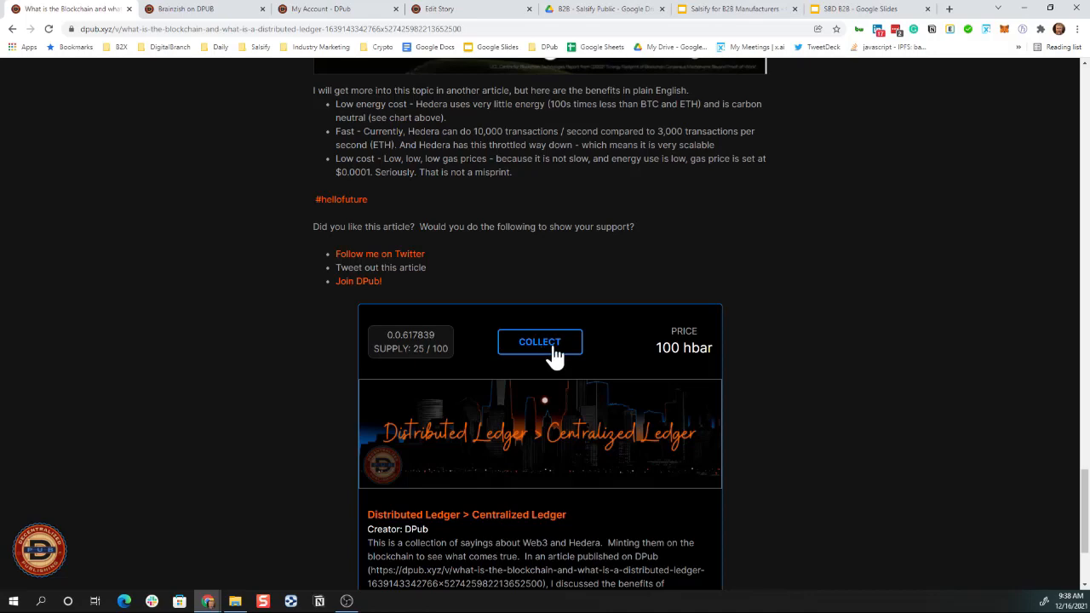
scroll(459, 278, "up", 4)
scroll(384, 188, "down", 1)
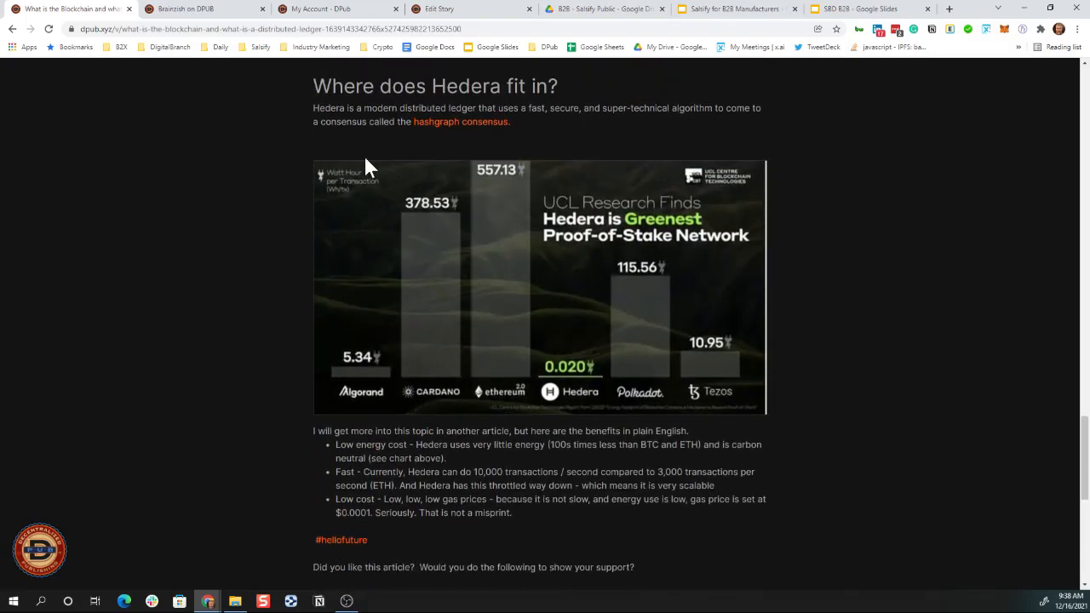
scroll(426, 210, "up", 4)
scroll(375, 155, "up", 4)
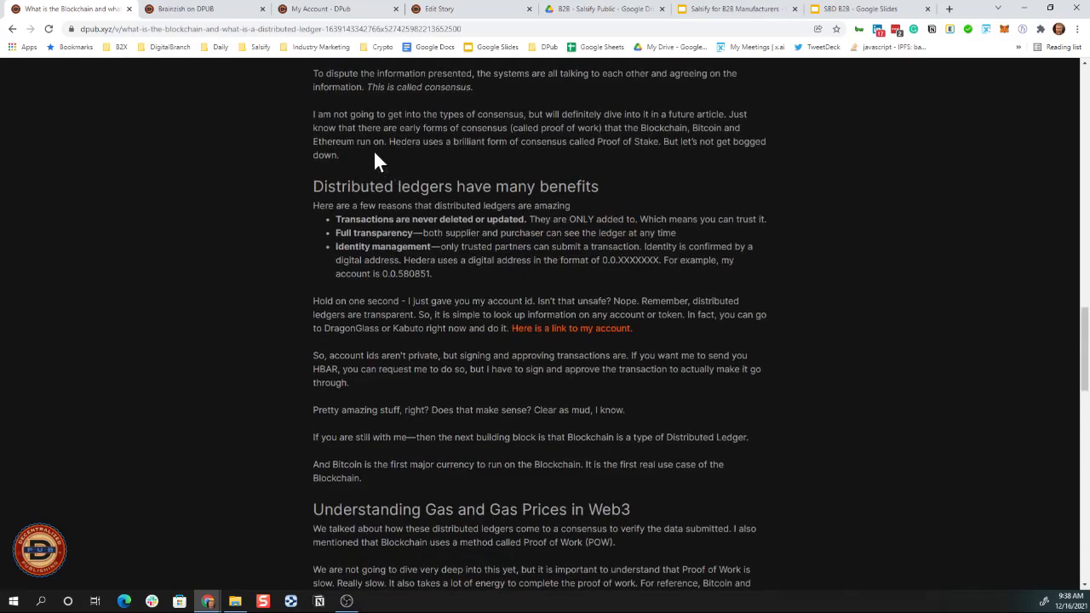
scroll(374, 154, "up", 3)
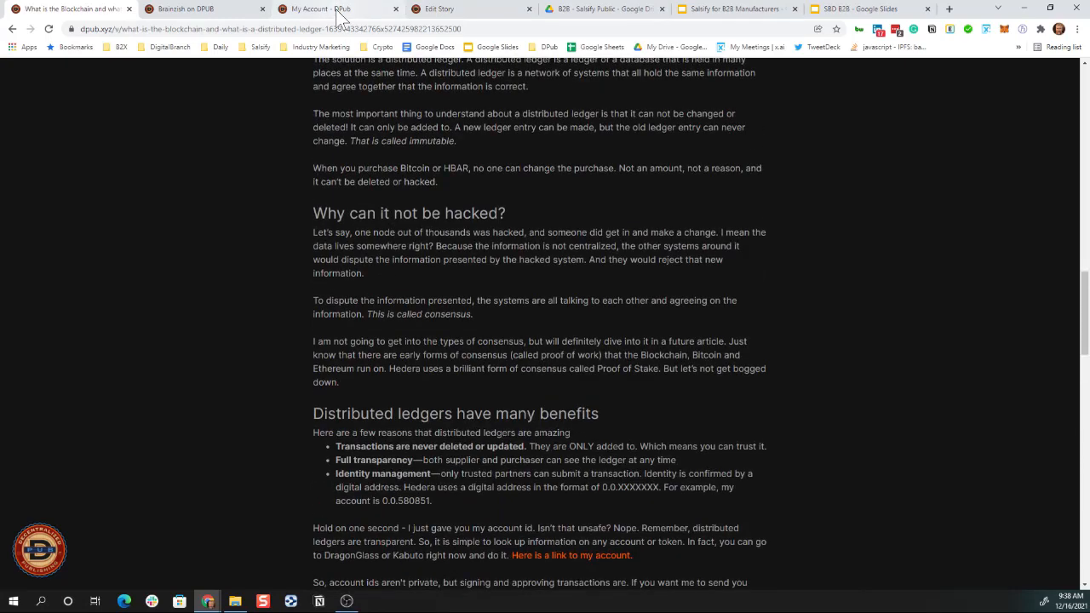
Return to the start of the blockchain article and open the account dashboard from there
left_click(339, 10)
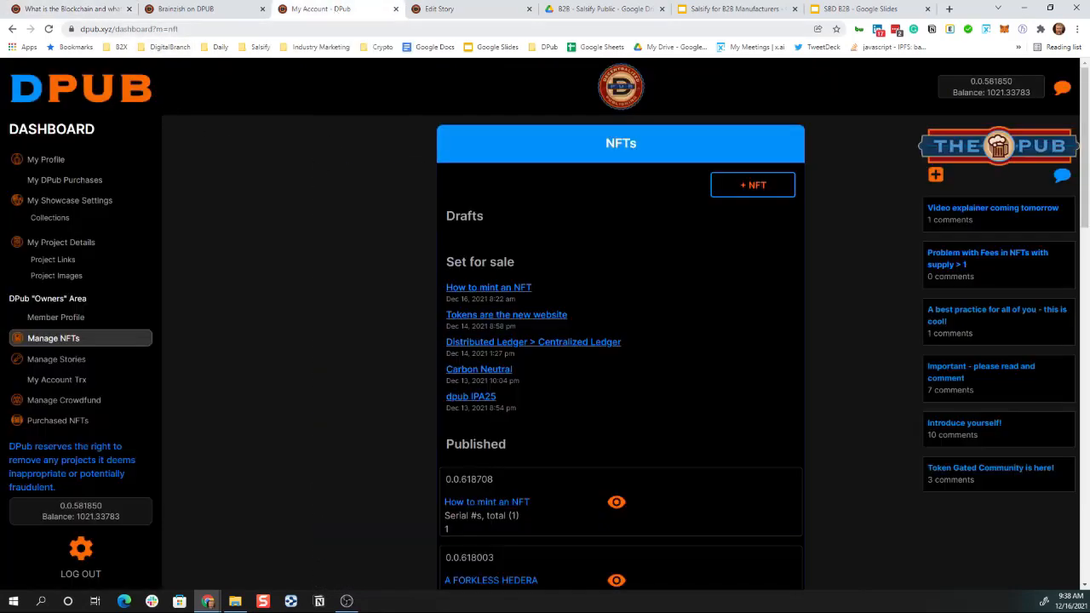
left_click(72, 10)
scroll(441, 239, "up", 15)
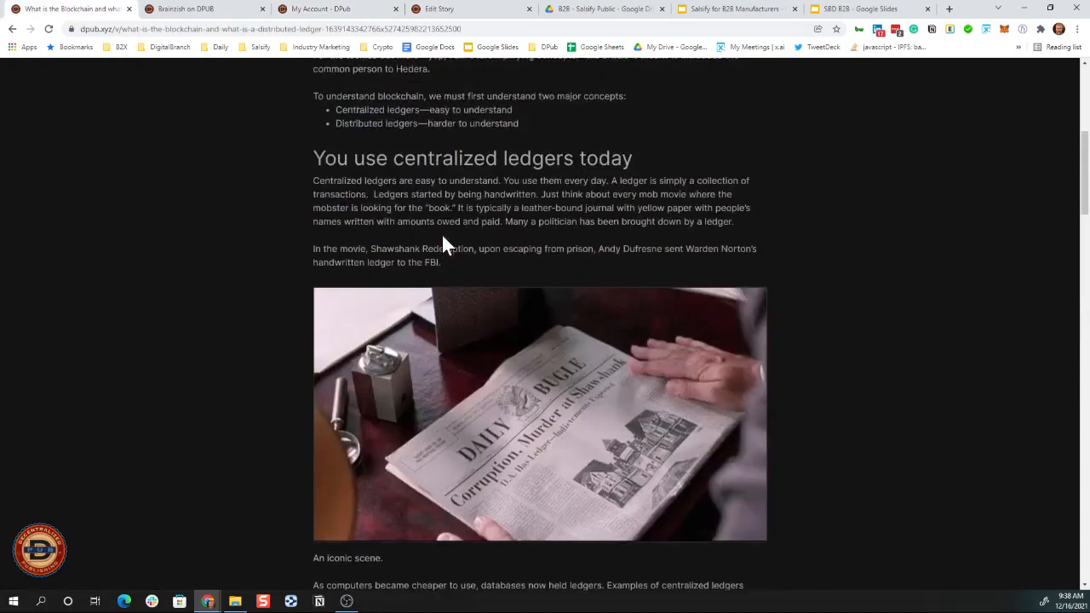
left_click(980, 101)
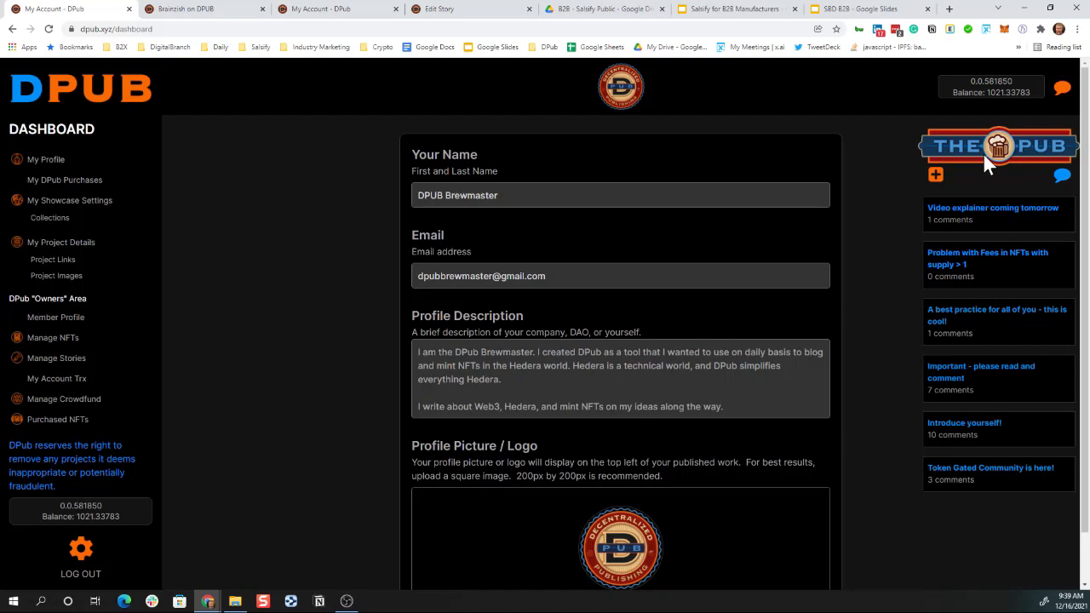
Inspect The Pub's blank new-post form and the community post "Video explainer coming tomorrow" with its comments, closing both
left_click(935, 174)
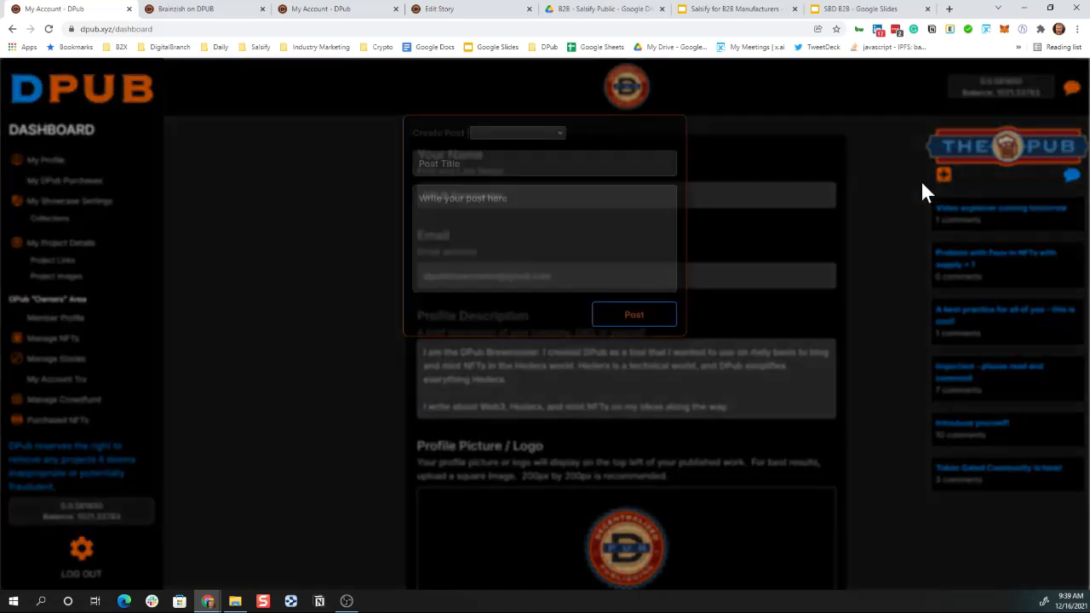
left_click(774, 300)
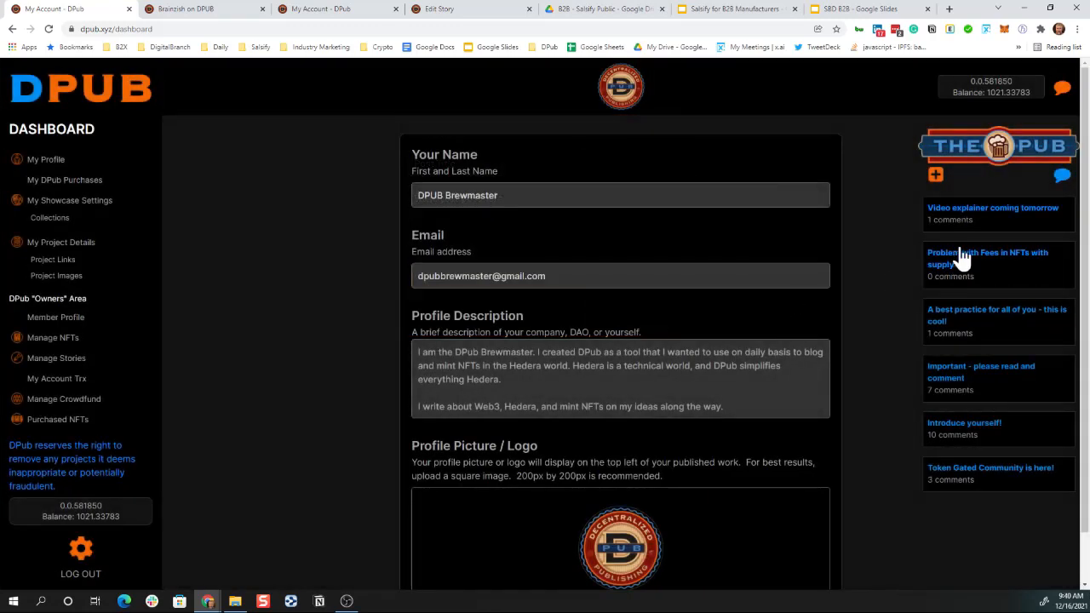
left_click(981, 223)
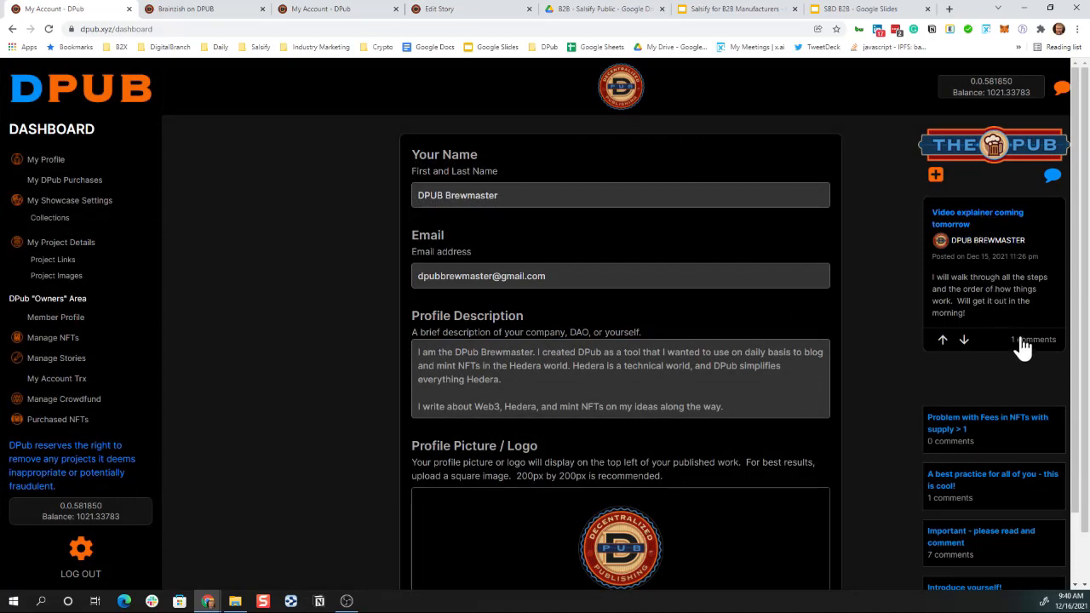
left_click(1022, 340)
left_click(975, 226)
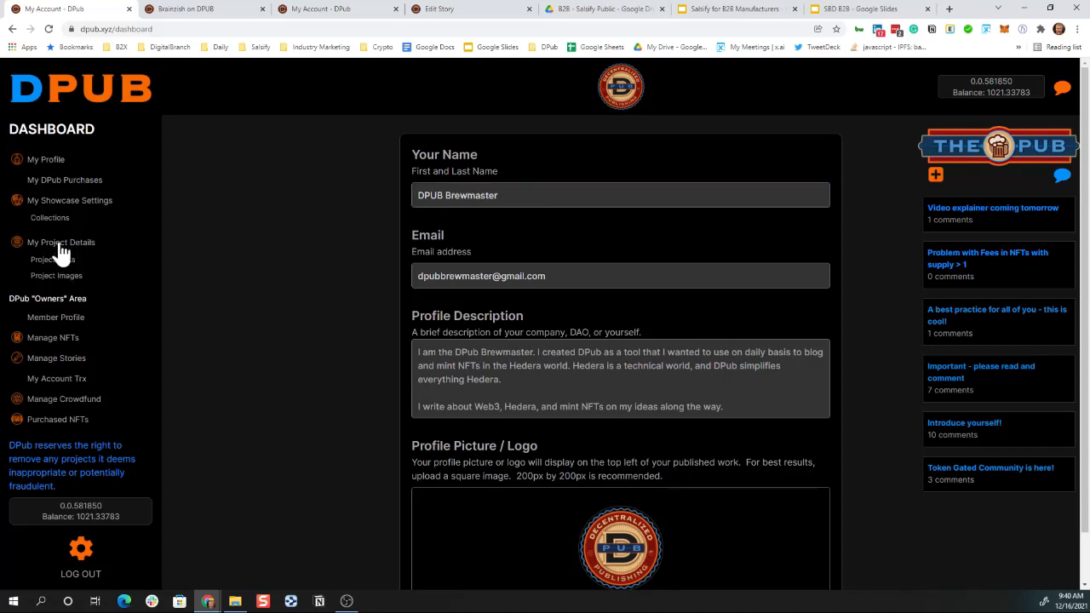
Review the project's details in the dashboard, including its descriptions, project type and tips settings, plus its links and images pages
left_click(217, 12)
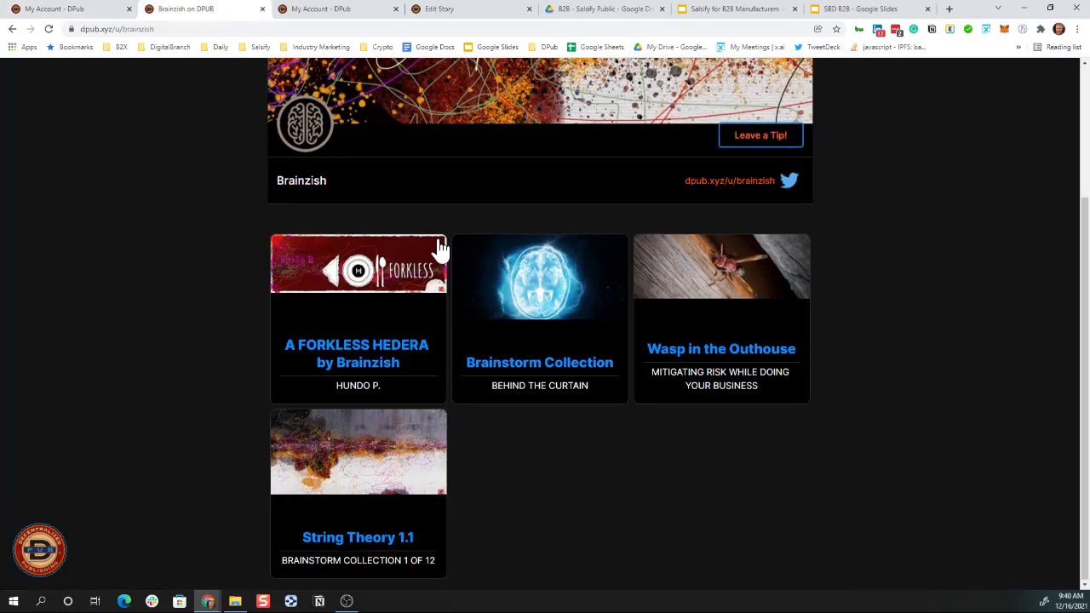
left_click(49, 9)
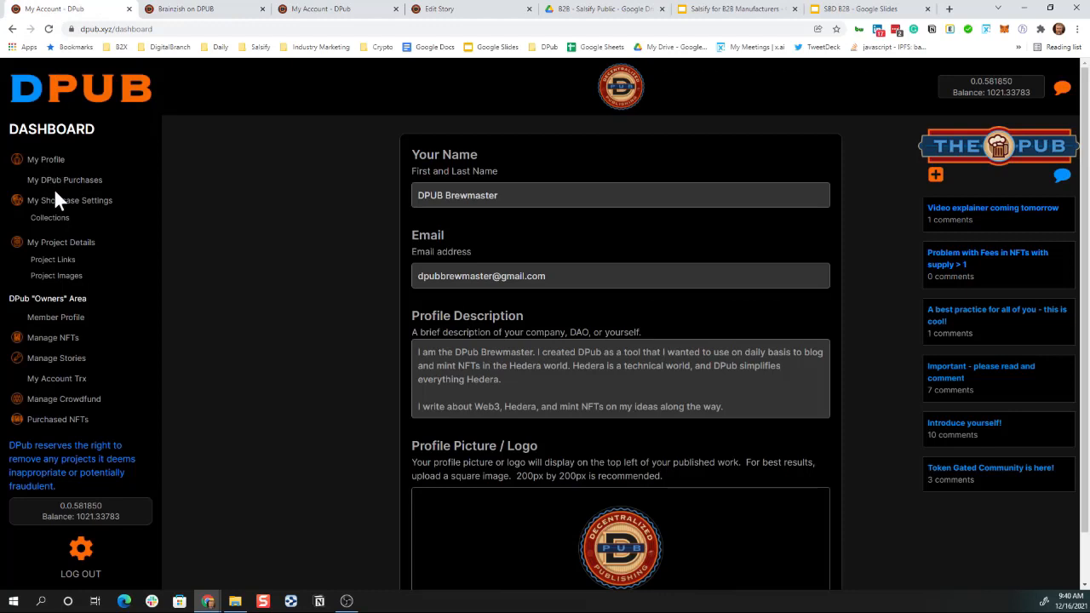
left_click(58, 244)
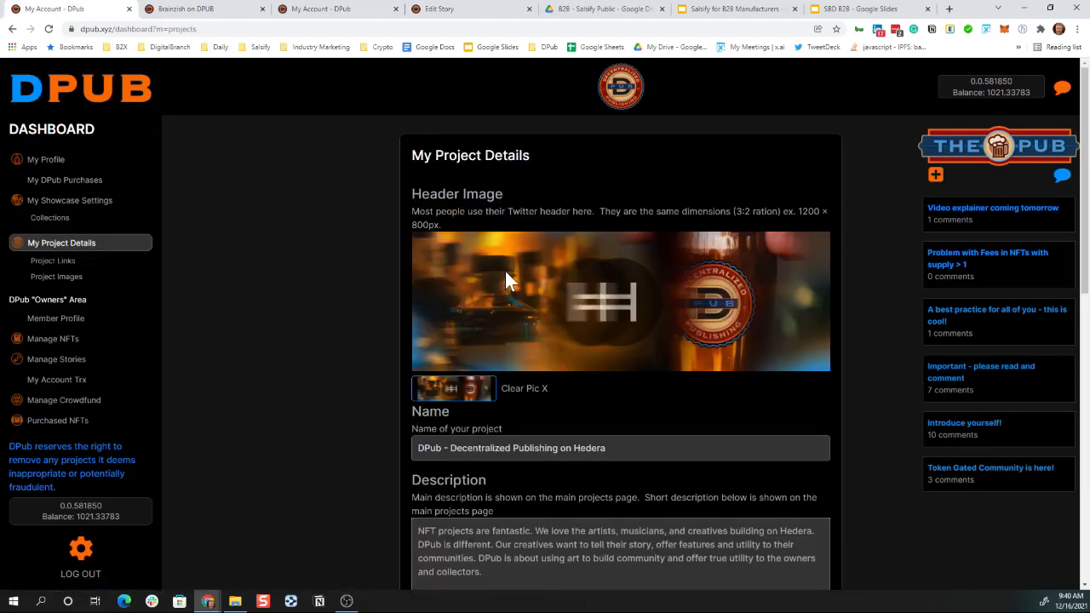
scroll(520, 299, "down", 1)
scroll(502, 384, "down", 3)
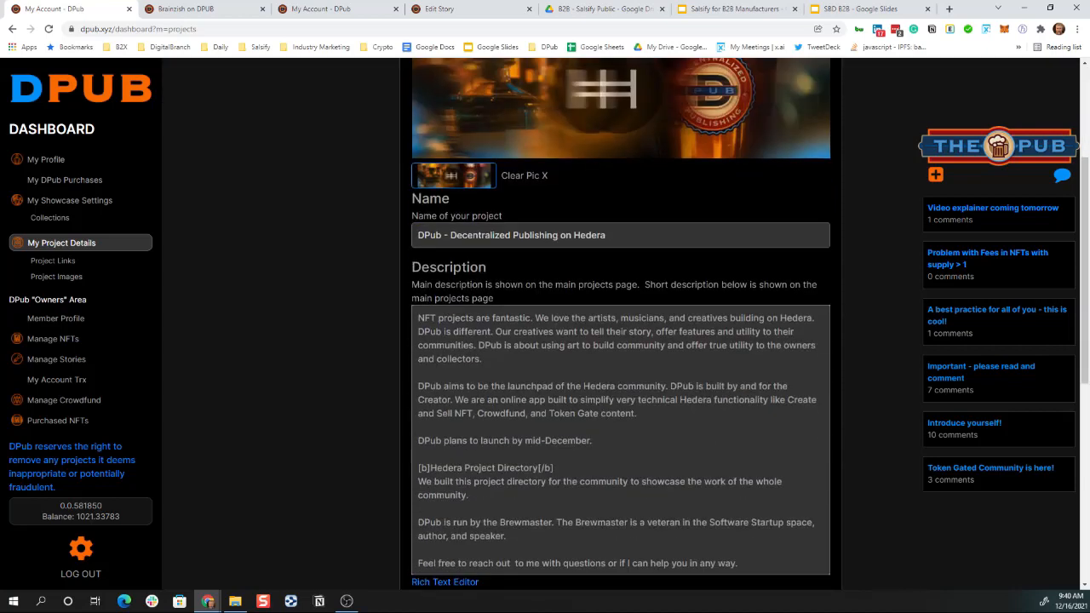
scroll(499, 409, "down", 4)
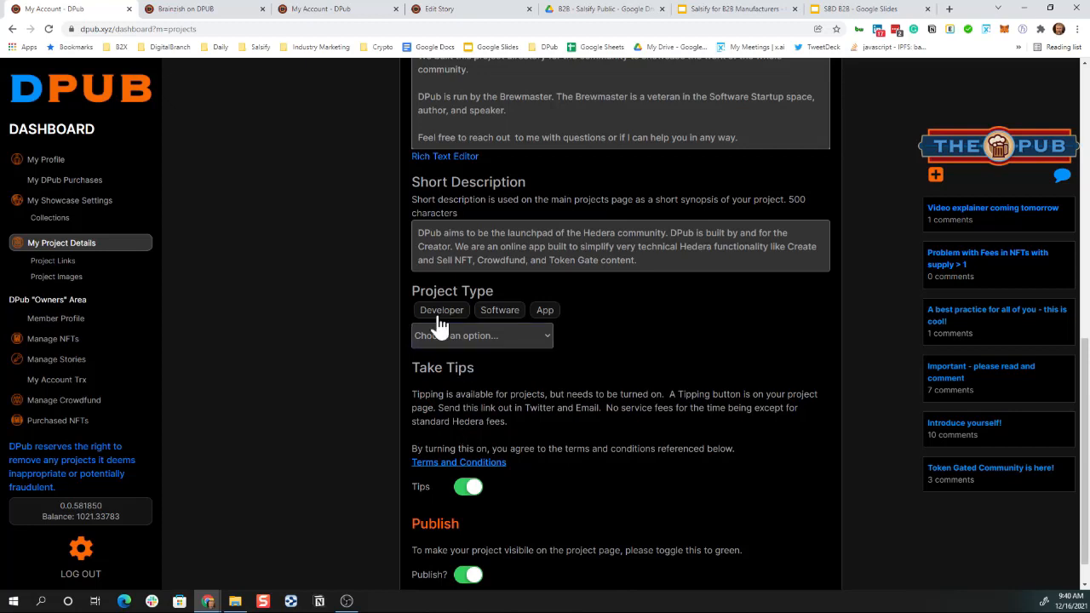
left_click(55, 264)
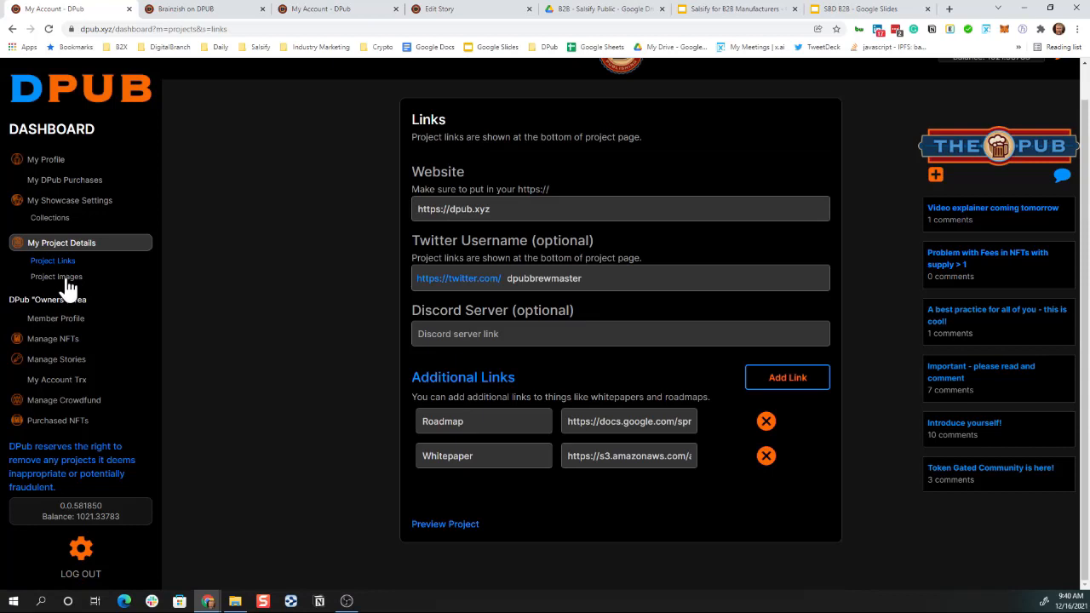
left_click(73, 279)
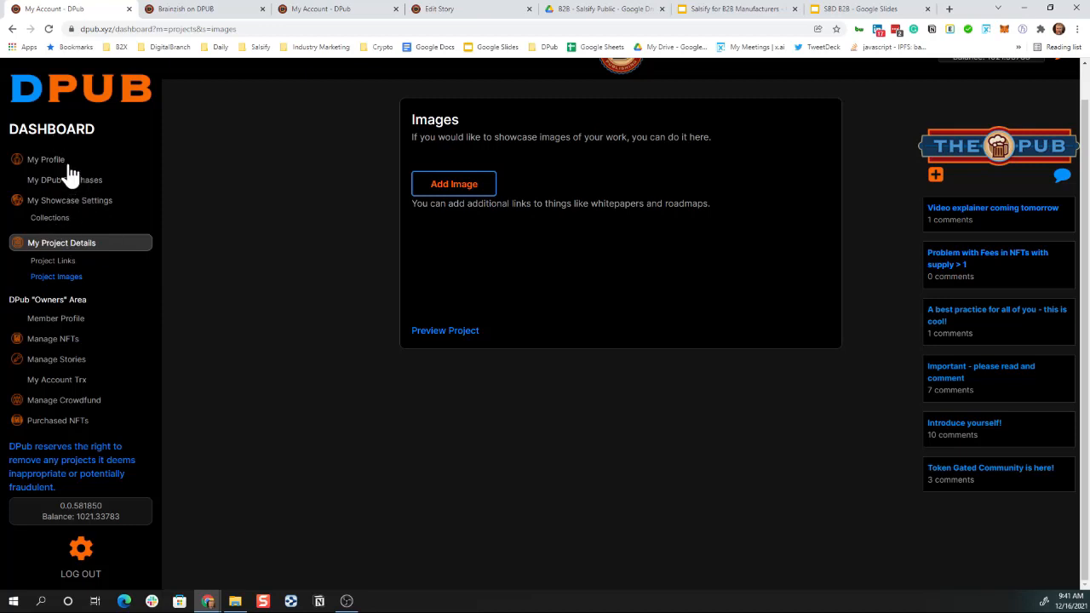
View the Member Profile page and the Manage NFTs overview with its drafts, NFTs set for sale and published NFTs
left_click(58, 322)
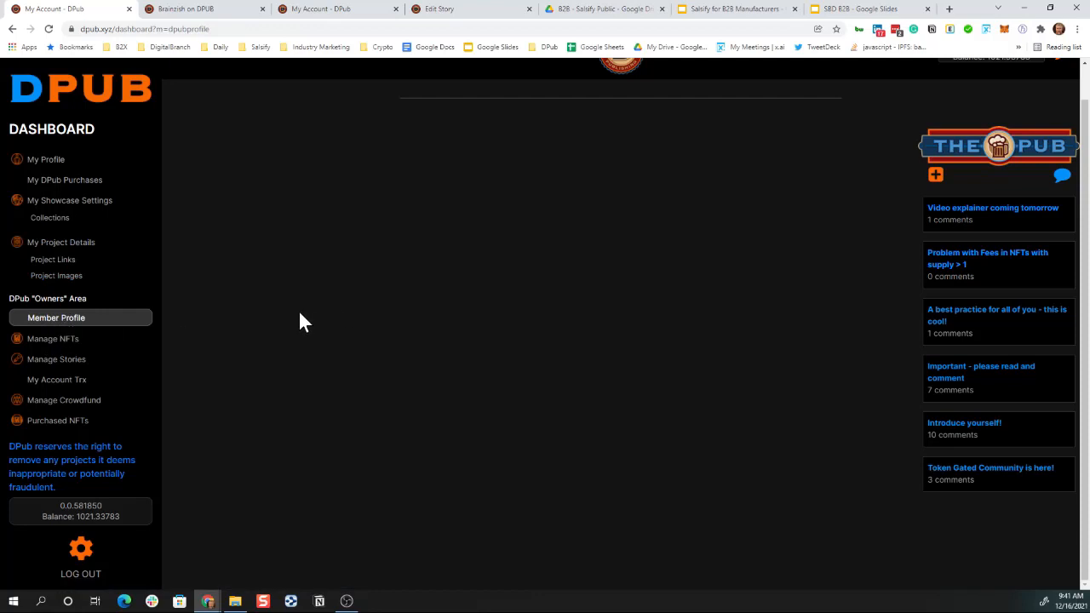
left_click(58, 342)
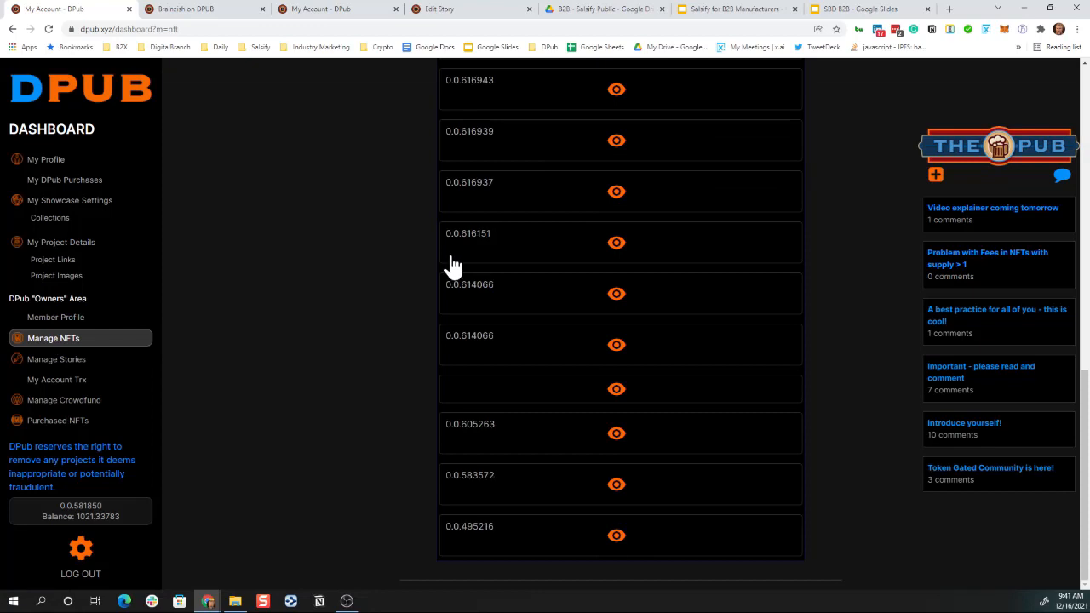
scroll(452, 264, "up", 4)
scroll(452, 262, "up", 6)
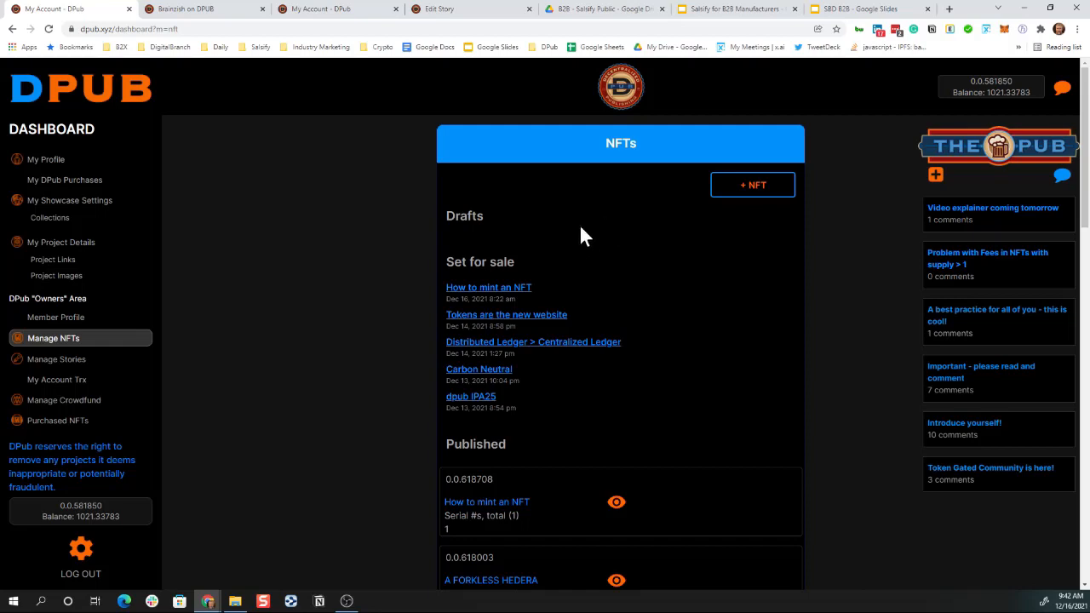
Create a new NFT draft and read through the four-step creation instructions, highlighting them
left_click(734, 197)
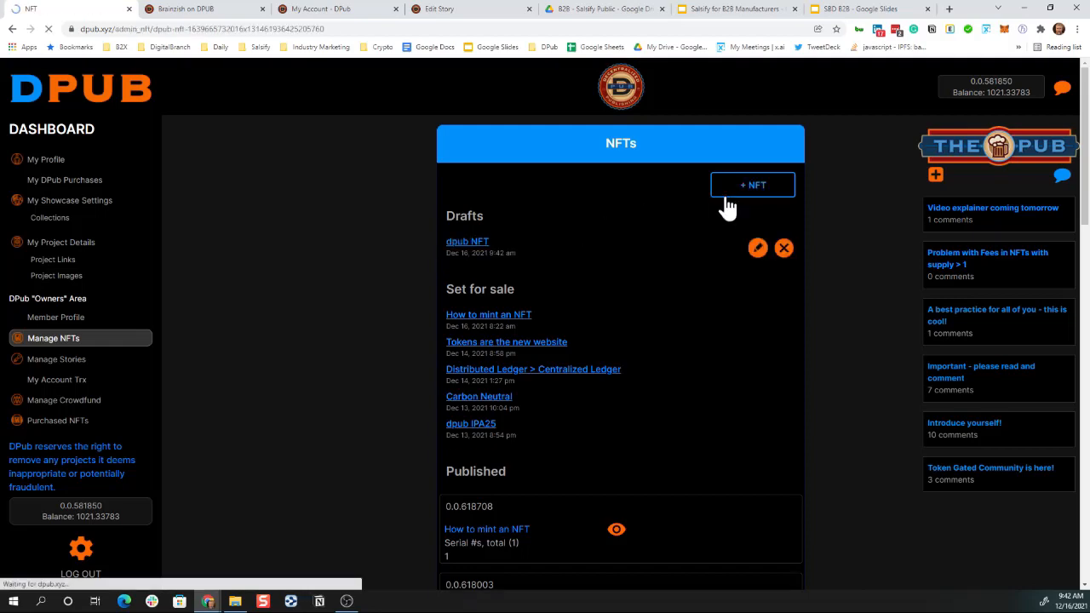
scroll(494, 281, "down", 2)
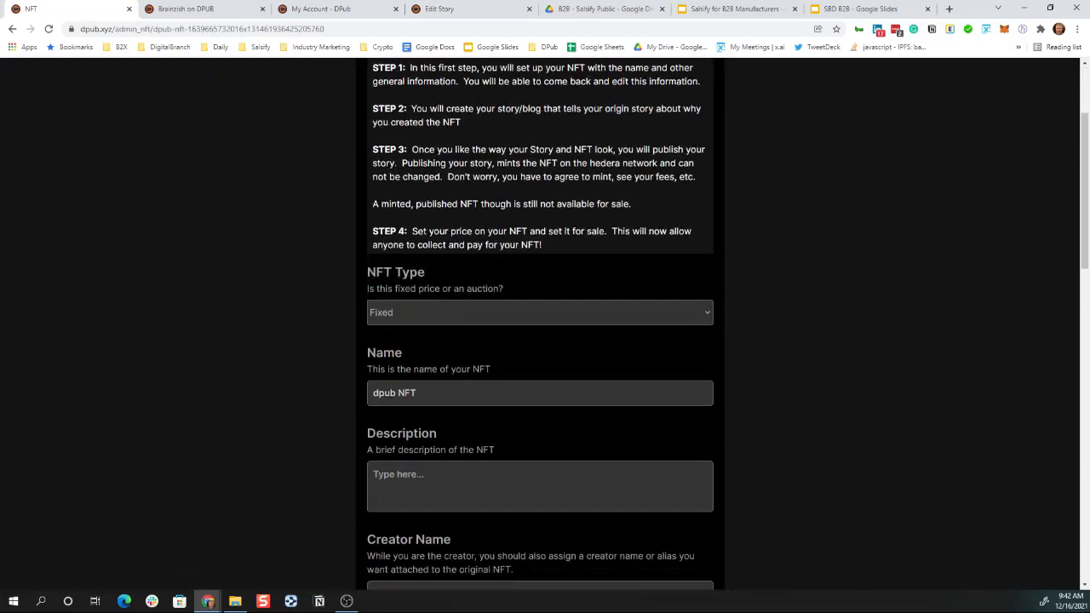
scroll(458, 271, "up", 2)
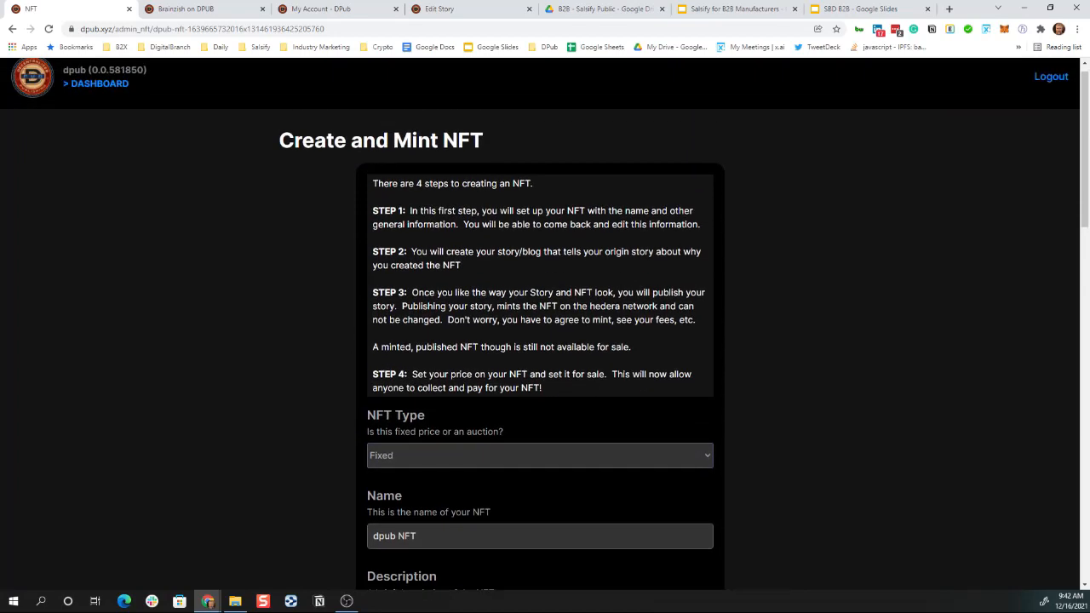
left_click_drag(372, 183, 569, 401)
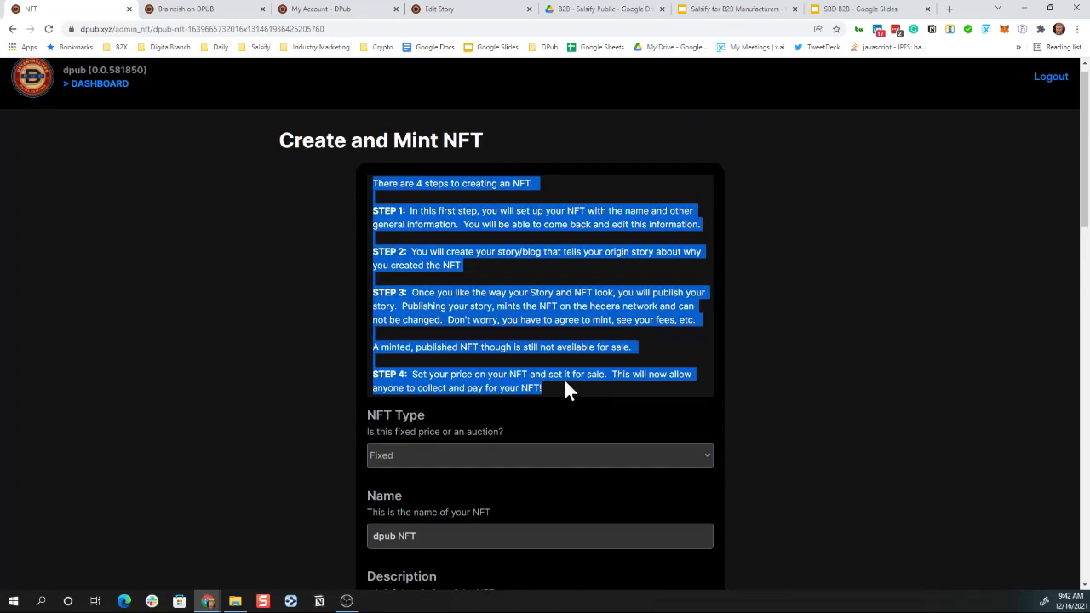
Name the NFT "How to create and mint and NFT"
scroll(564, 378, "down", 3)
key("ctrl+a")
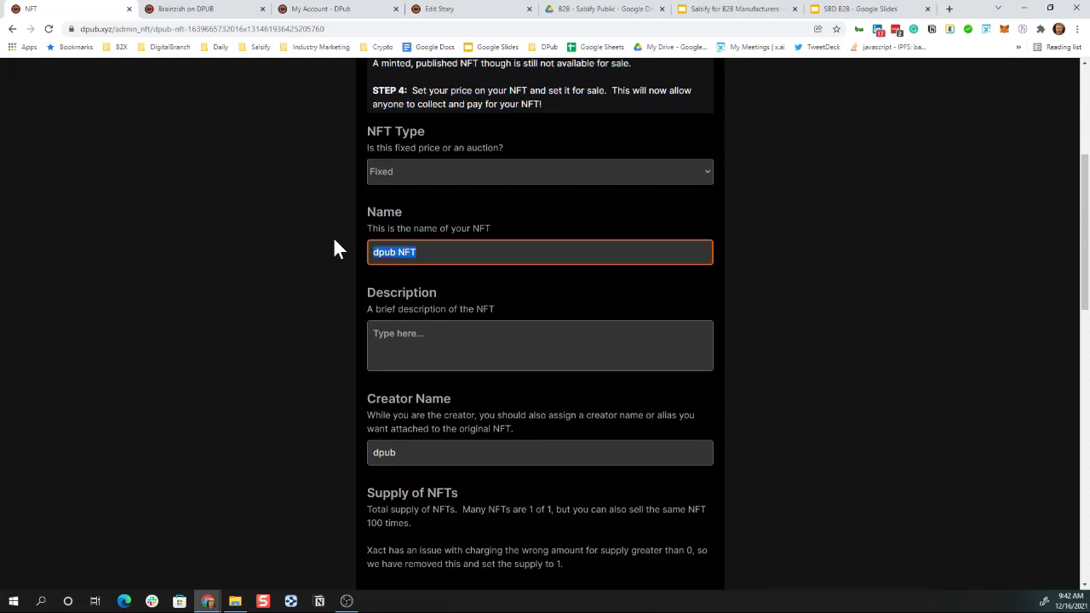
type("How to c")
type("rre")
key("BackSpace")
type("re")
key("BackSpace")
key("BackSpace")
type("eate and mint and")
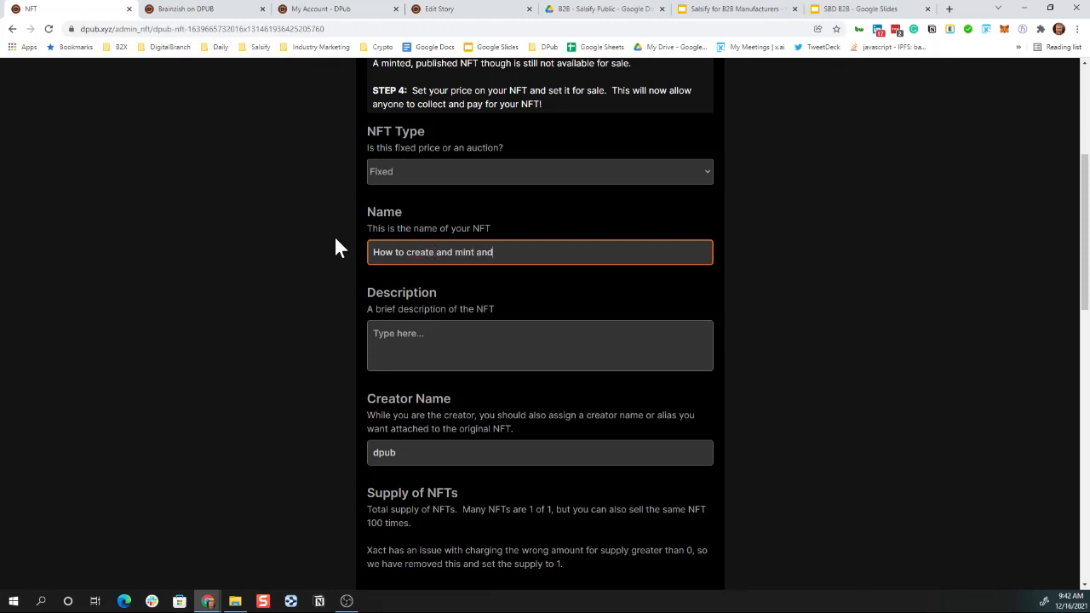
type(" NFT")
Enter "How to create and mint an NFT" as the NFT's description
left_click(422, 324)
type("Some")
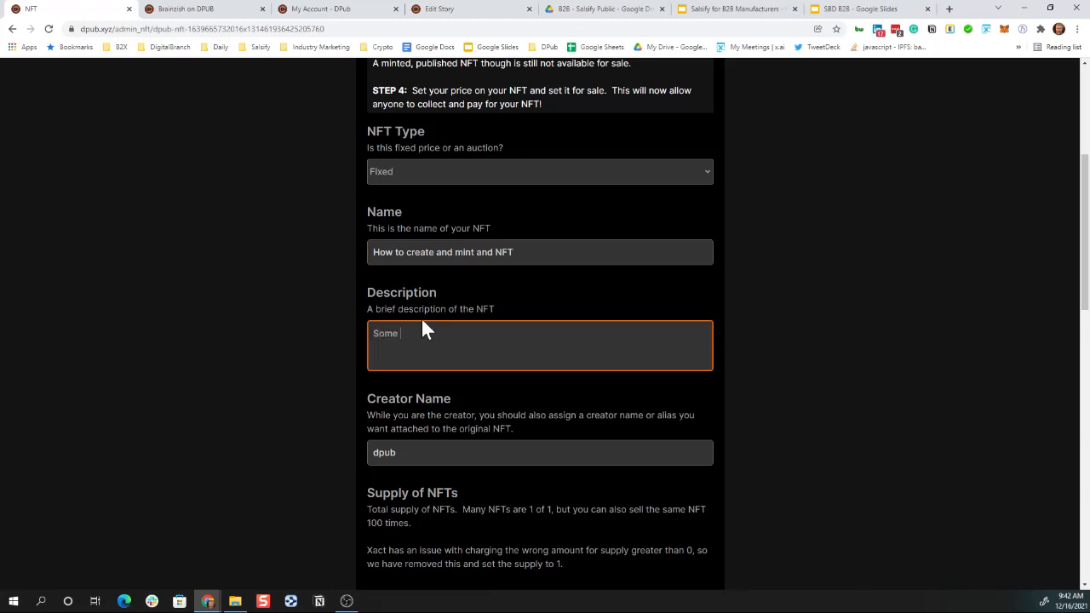
type(" description of")
key("ctrl+BackSpace")
key("ctrl+BackSpace")
key("ctrl+BackSpace")
type("How to create and mintin")
key("BackSpace")
key("BackSpace")
key("BackSpace")
key("BackSpace")
type("nt and")
key("BackSpace")
type("NFT")
key("Tab")
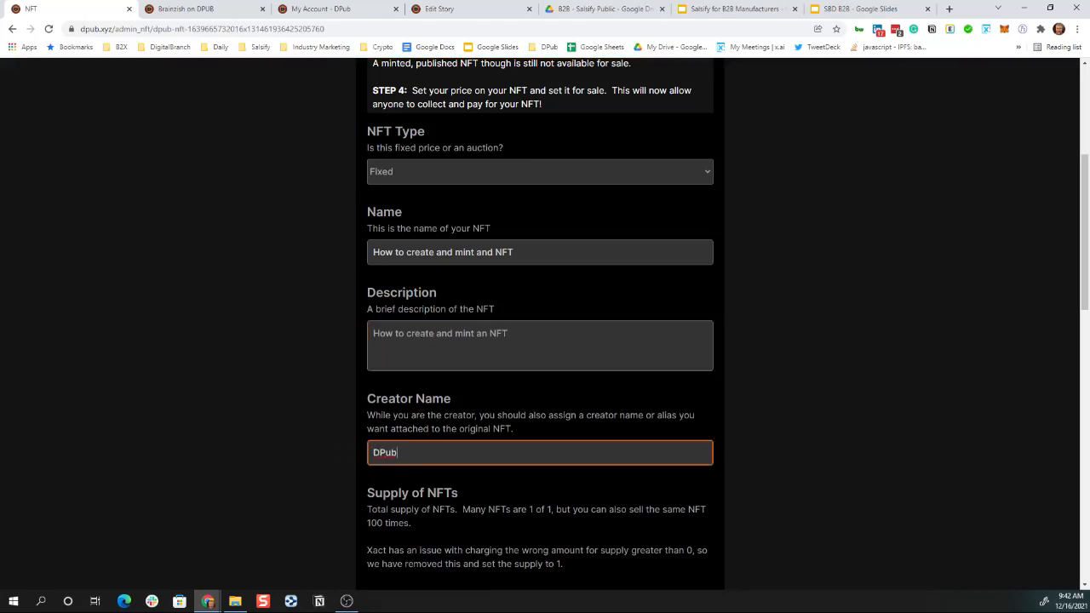
Set the creator name to "DPub" and review the supply and price notes
type("DPub")
scroll(389, 426, "down", 2)
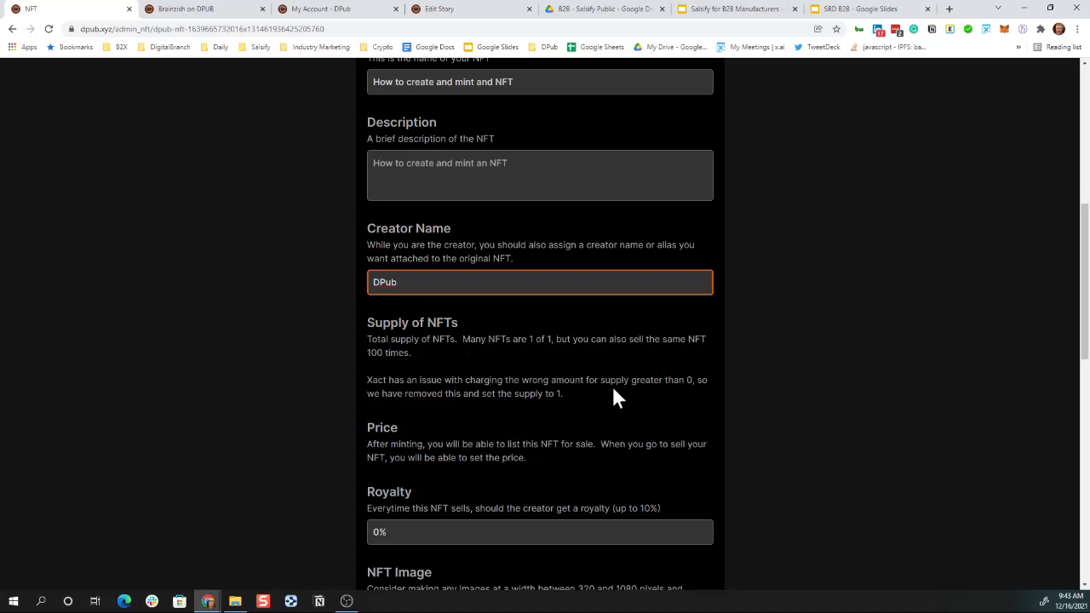
scroll(573, 394, "down", 1)
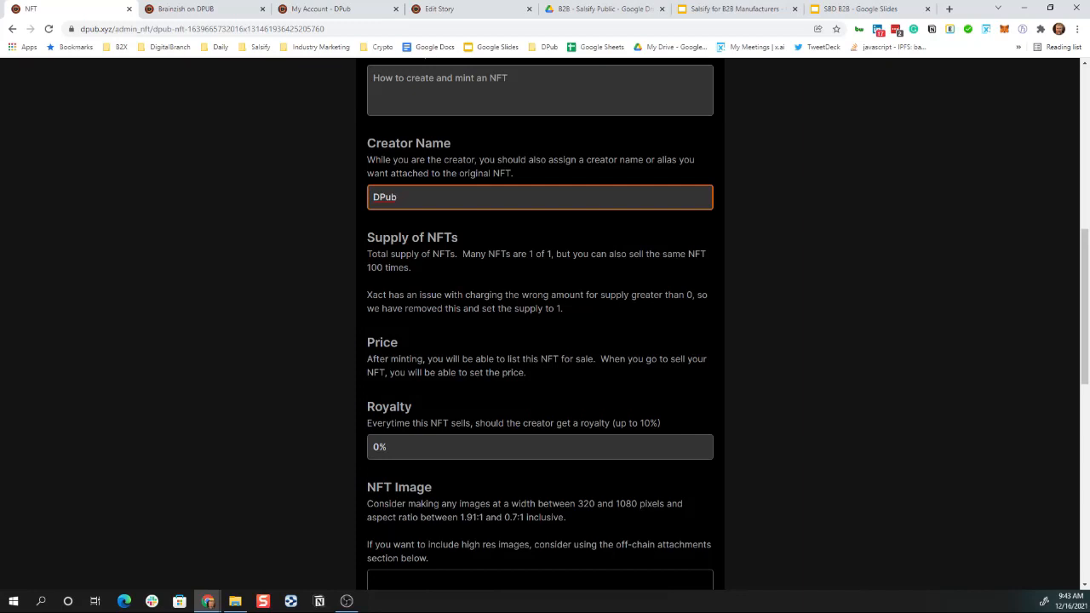
scroll(449, 383, "down", 2)
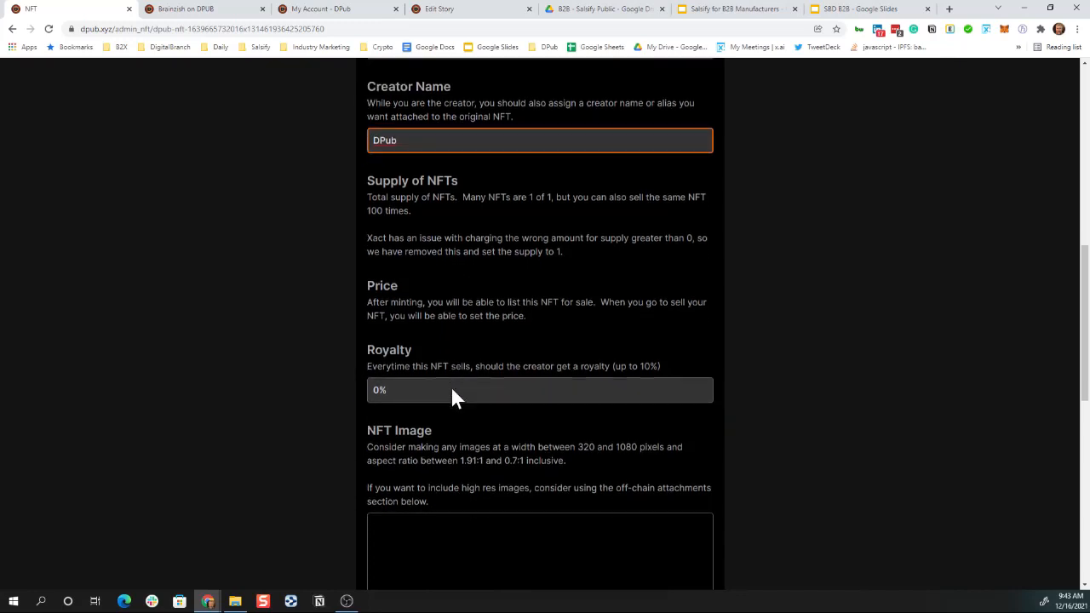
Set the creator royalty to 10% and view the fallback setting that goes with it
left_click(414, 277)
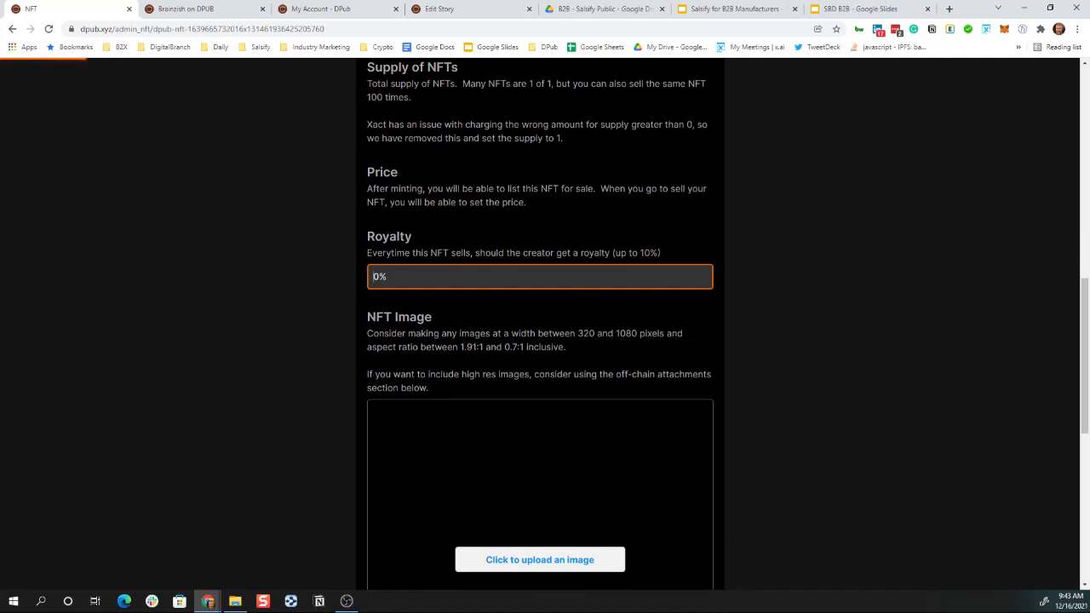
type("1")
key("Tab")
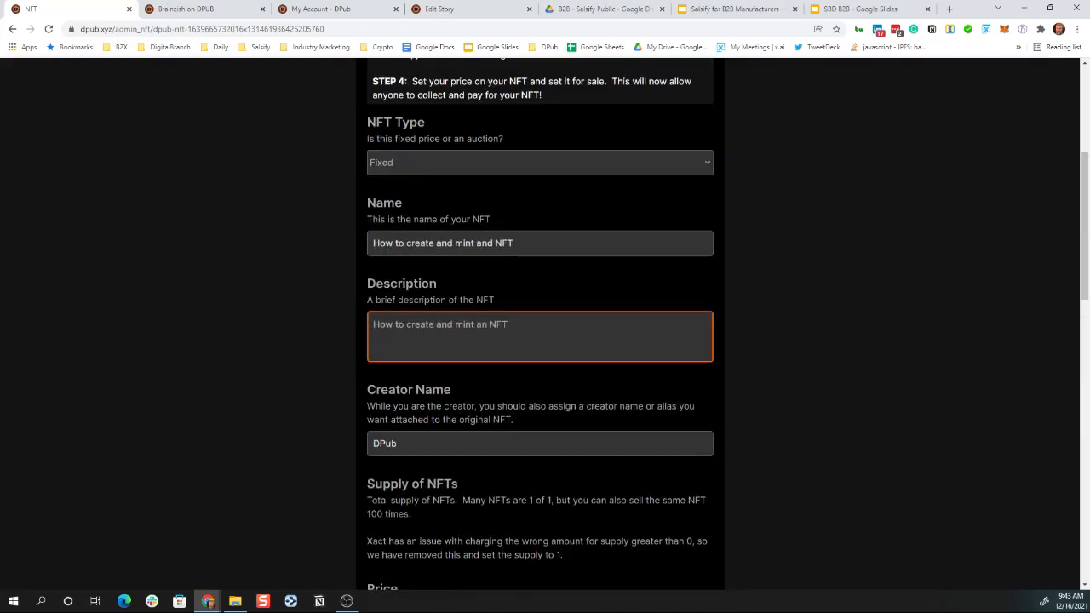
scroll(430, 324, "down", 5)
scroll(429, 320, "down", 1)
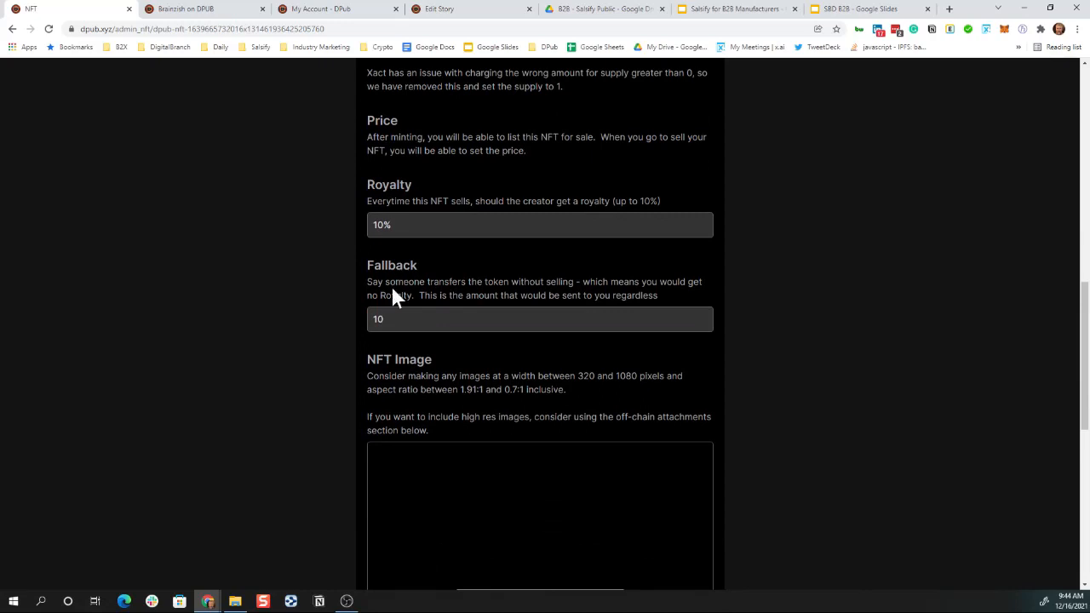
Check the fallback amount and reset the royalty to 0%
left_click(396, 319)
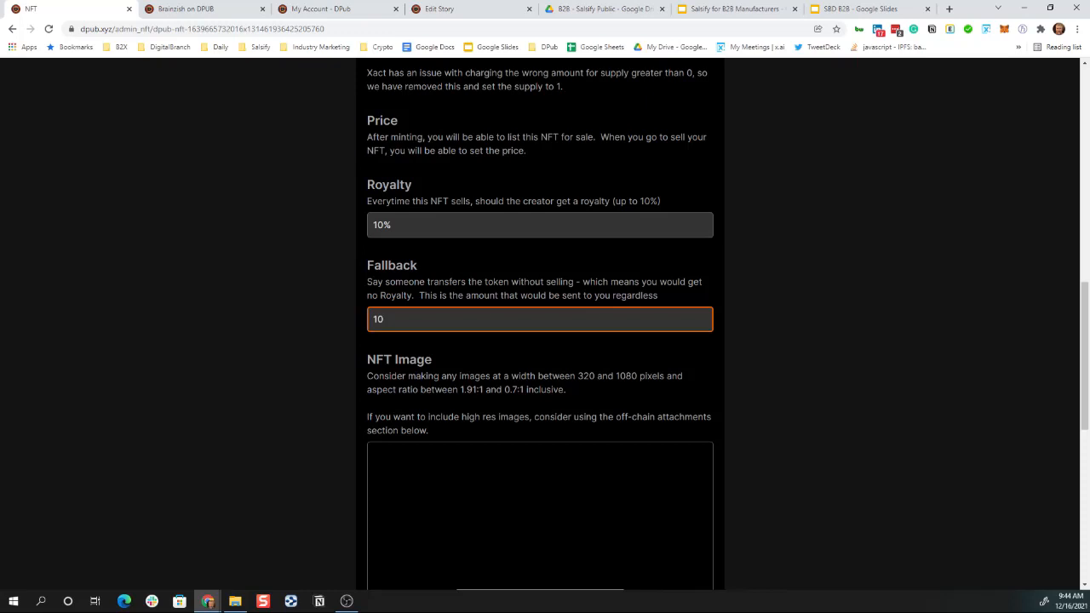
left_click(385, 226)
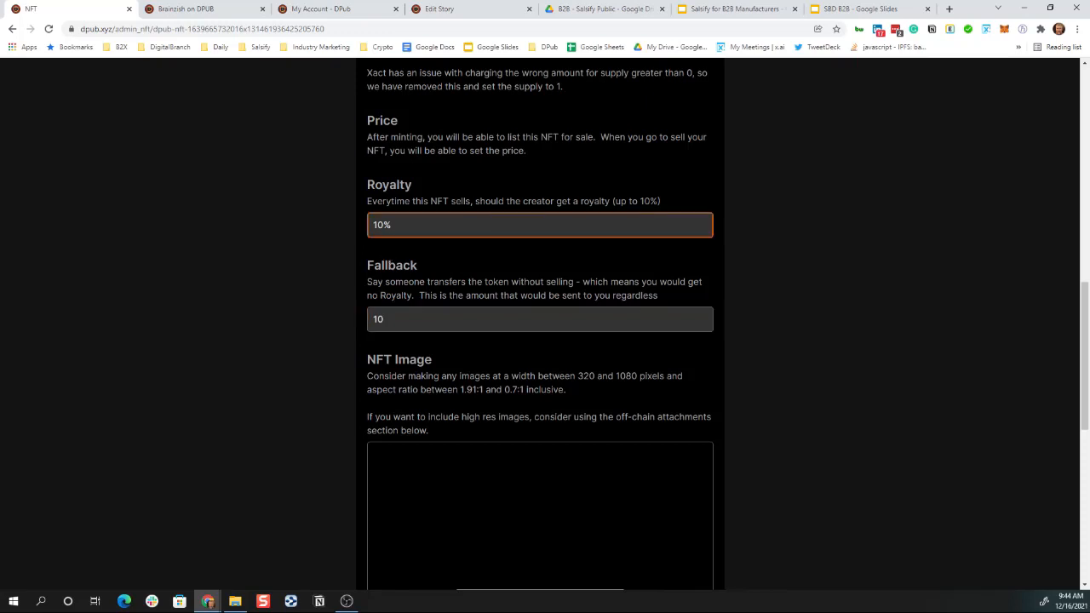
left_click_drag(373, 226, 379, 226)
key("BackSpace")
key("ctrl+z")
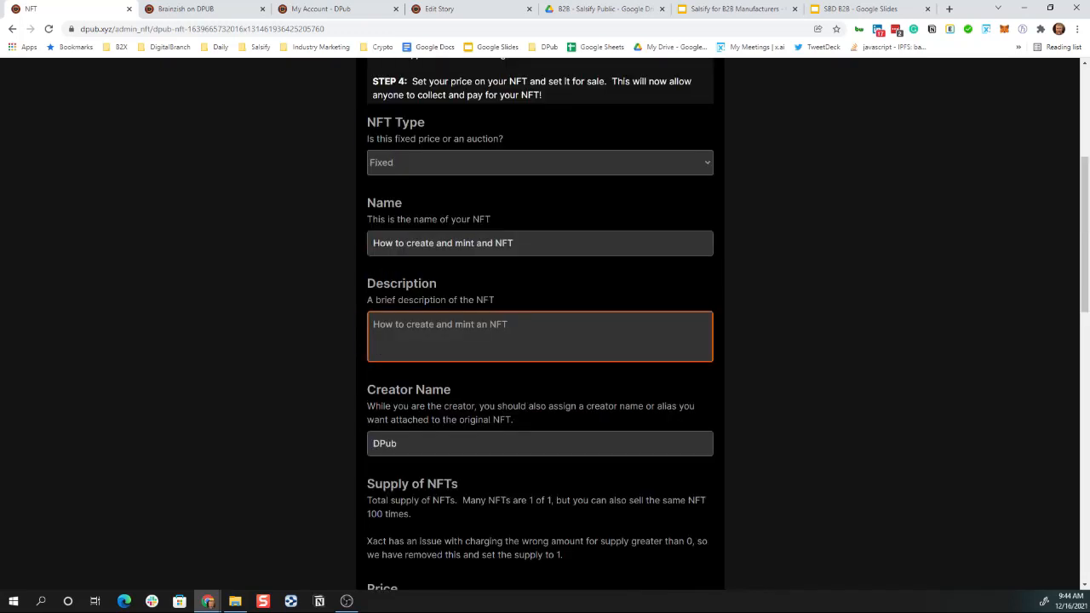
scroll(558, 398, "down", 5)
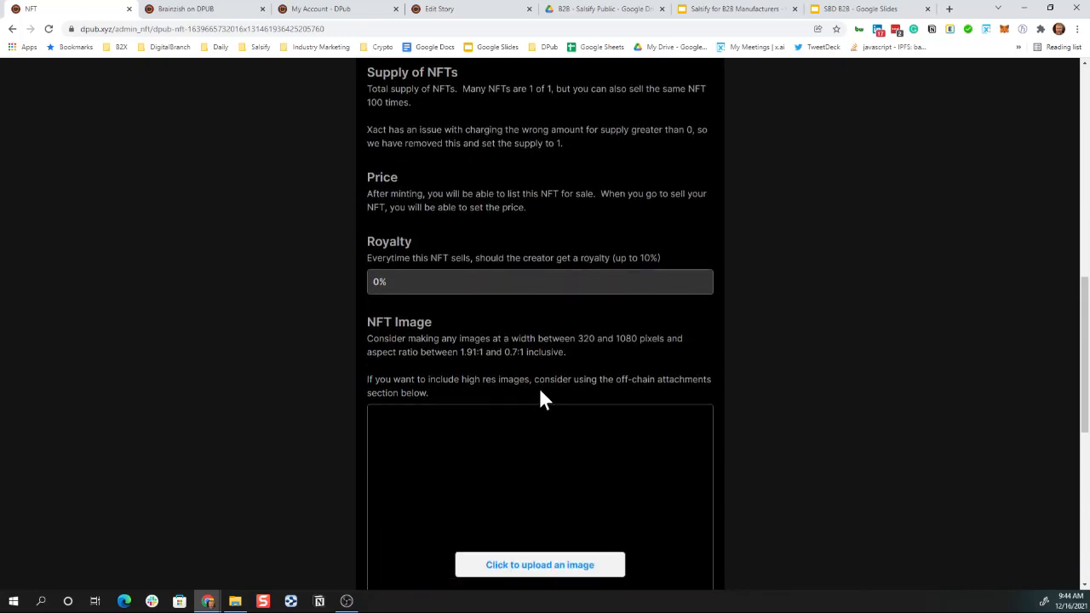
left_click(502, 282)
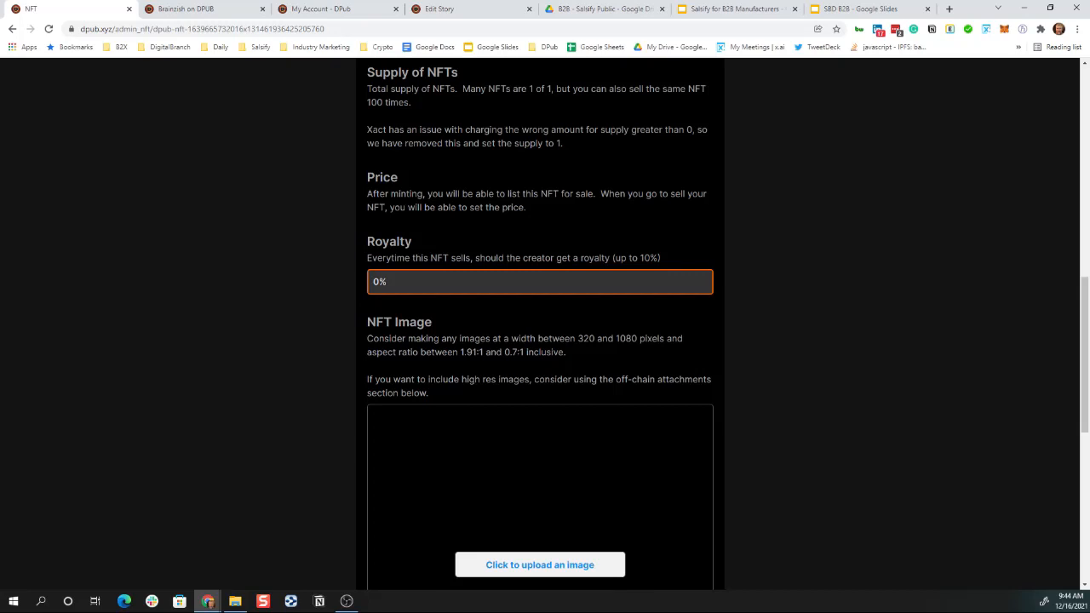
left_click(449, 303)
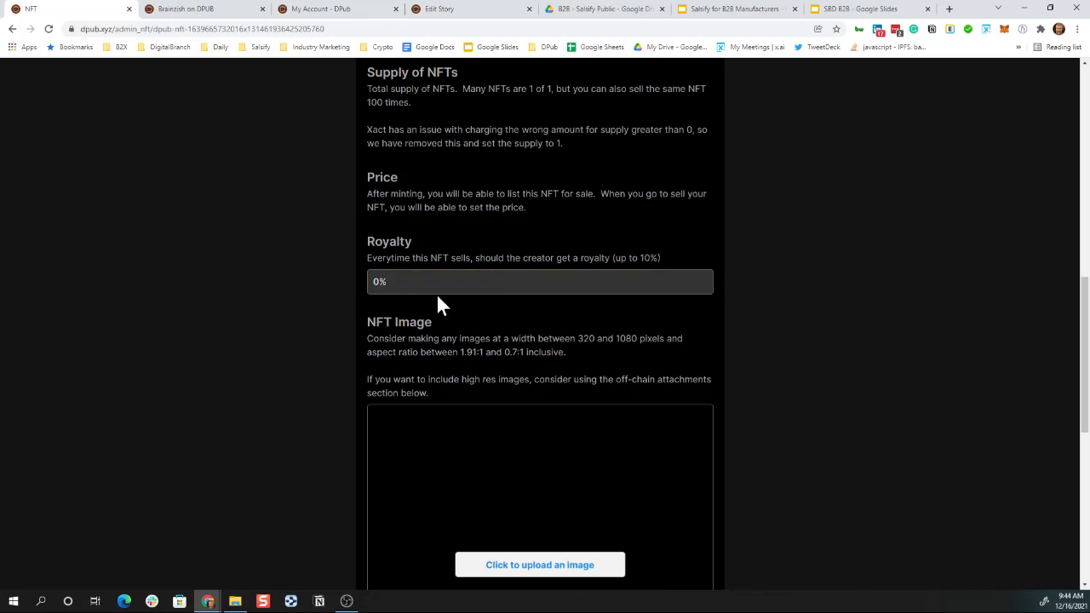
Upload "How to mint an NFT.png" from the Downloads folder as the NFT image
scroll(438, 298, "down", 1)
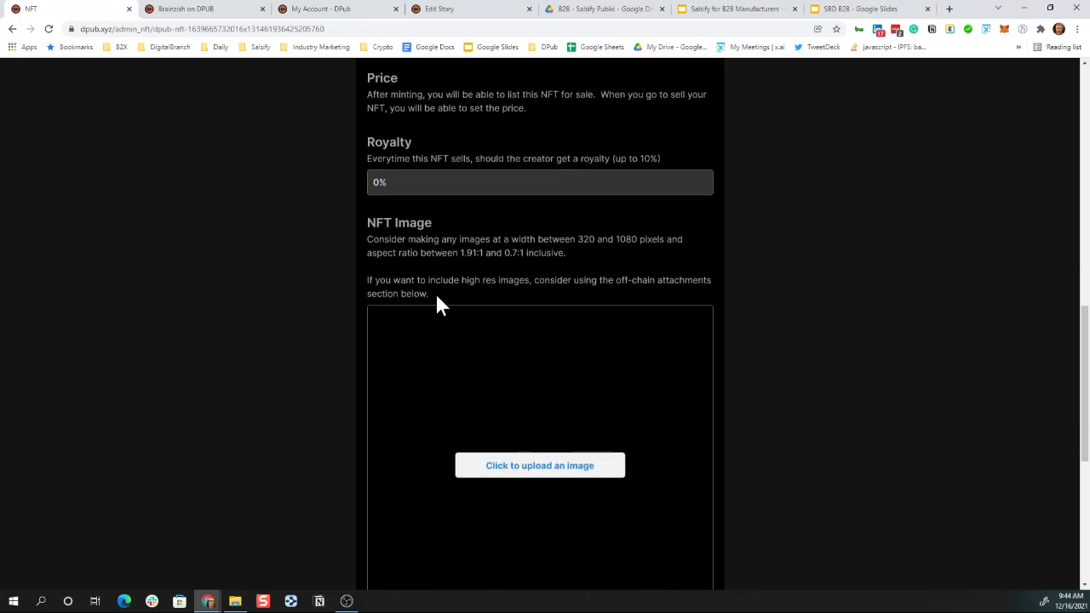
scroll(438, 306, "down", 1)
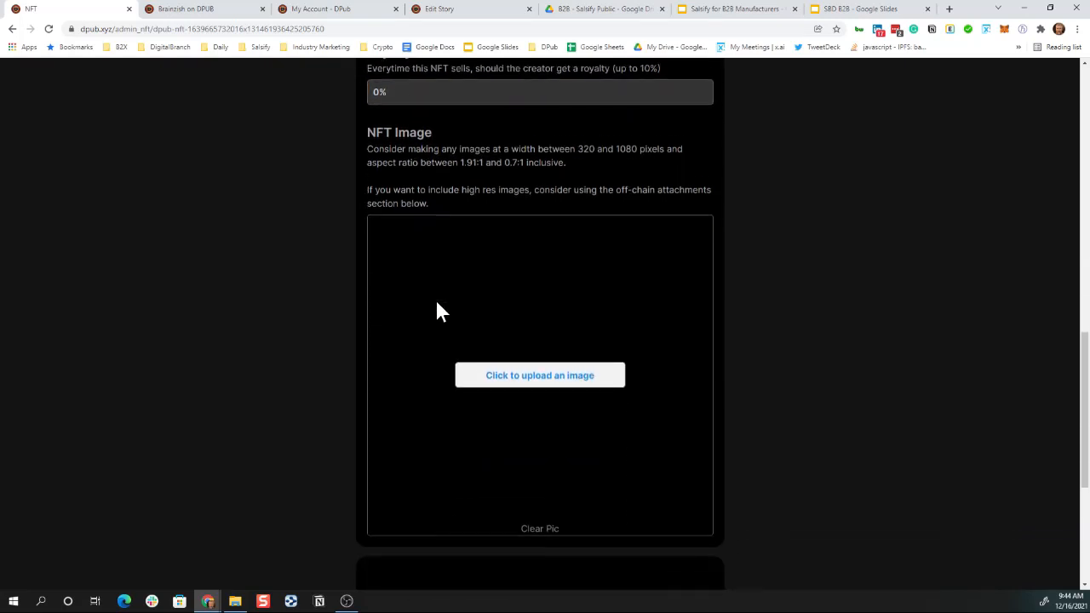
left_click(496, 371)
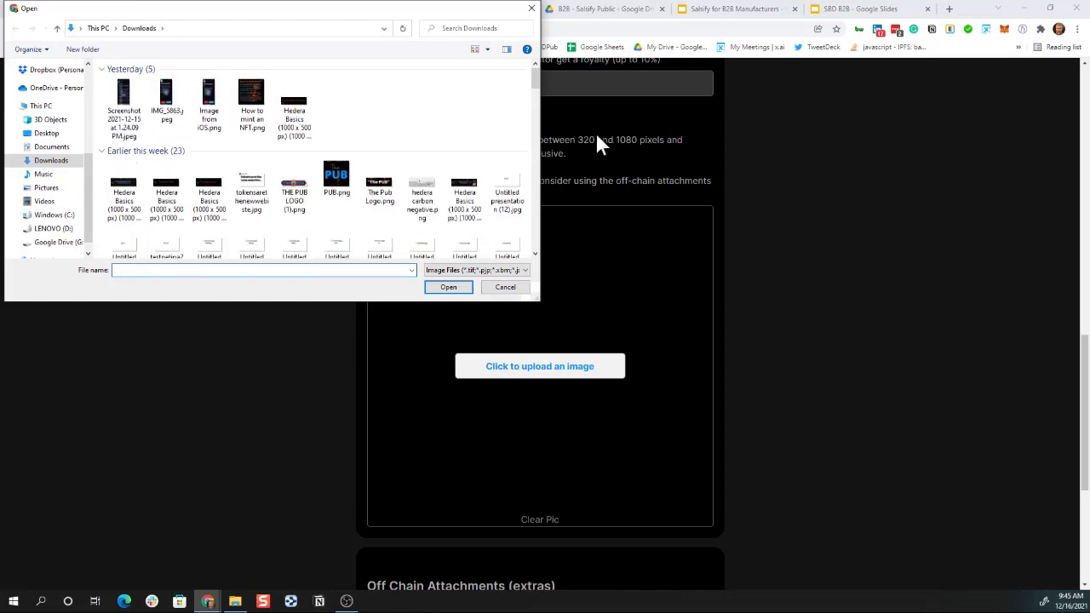
left_click_drag(437, 15, 625, 100)
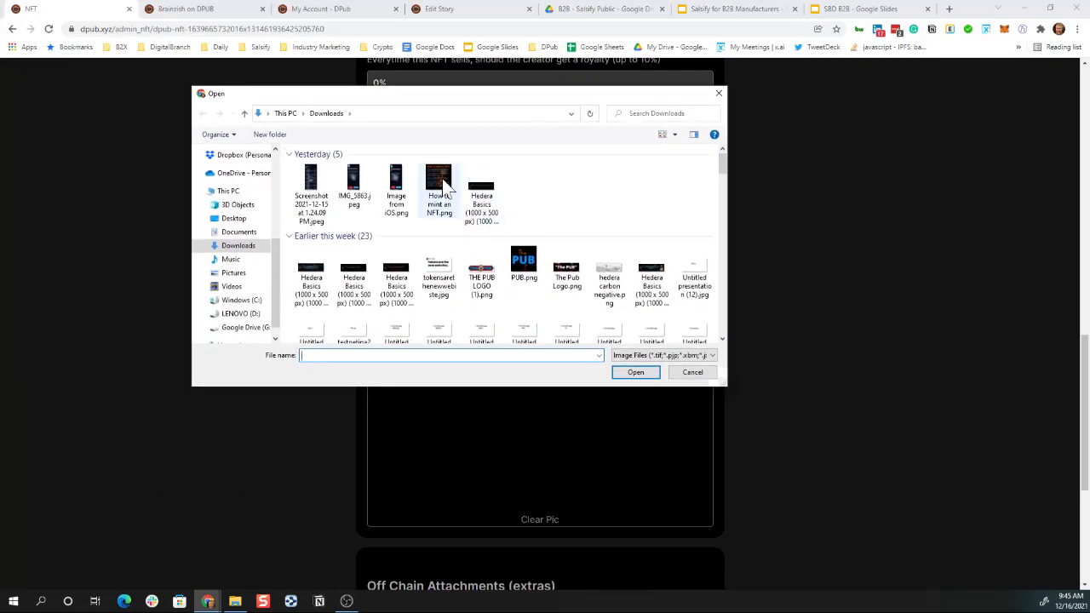
double_click(440, 179)
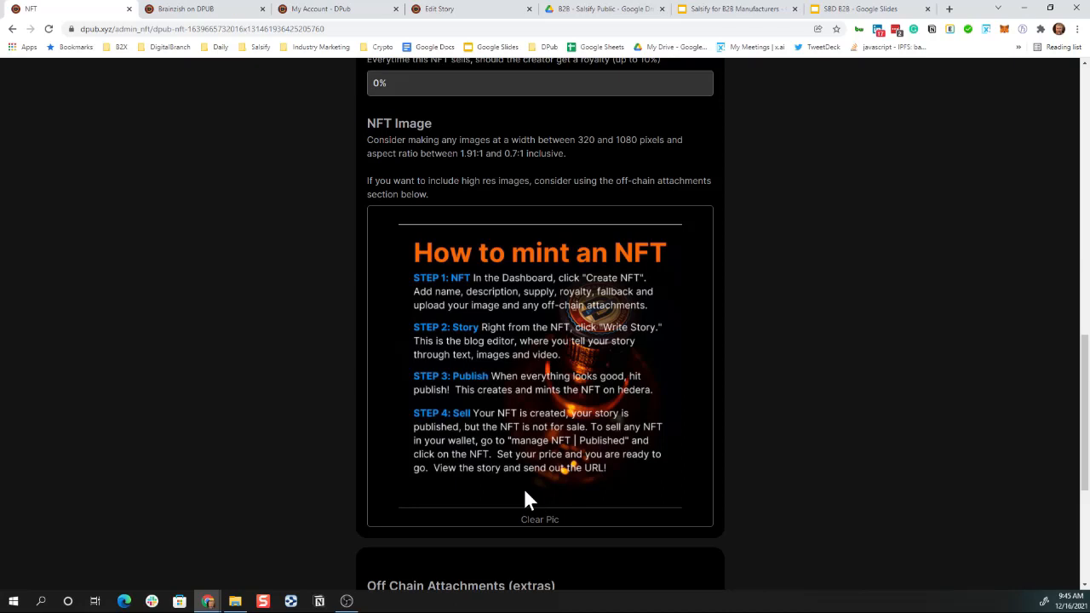
Review the off-chain attachments section, then recheck the NFT's name, description, creator, royalty and image
scroll(552, 462, "down", 3)
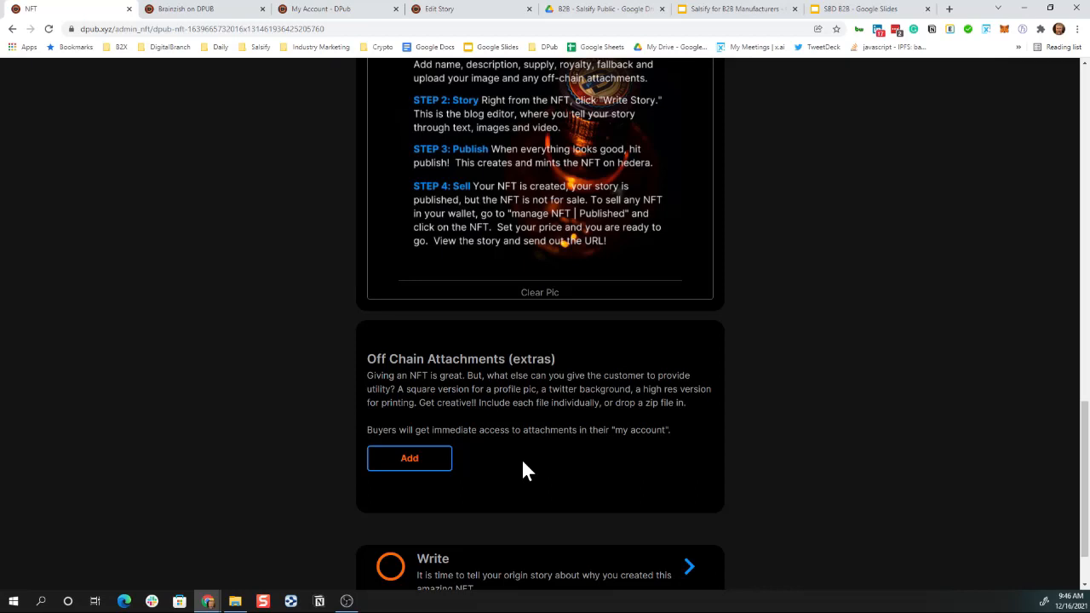
scroll(521, 473, "down", 2)
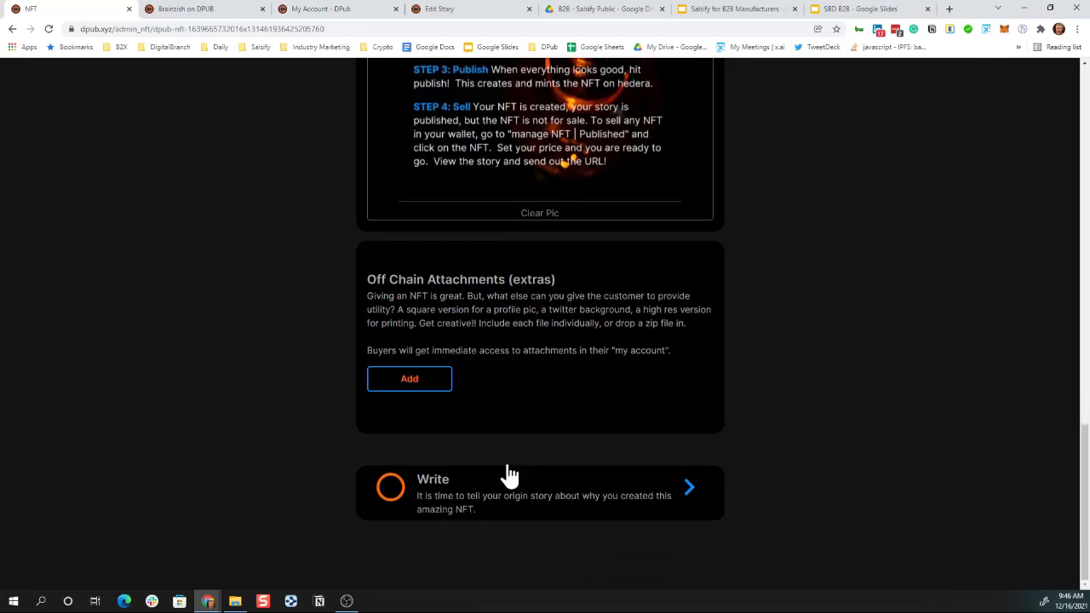
scroll(457, 464, "up", 10)
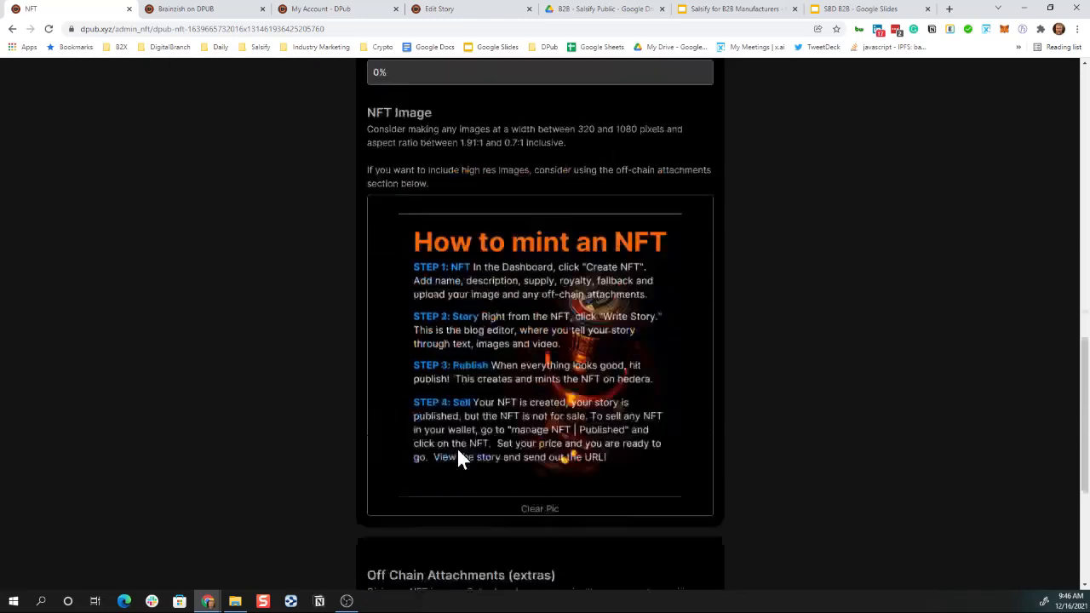
scroll(458, 456, "up", 2)
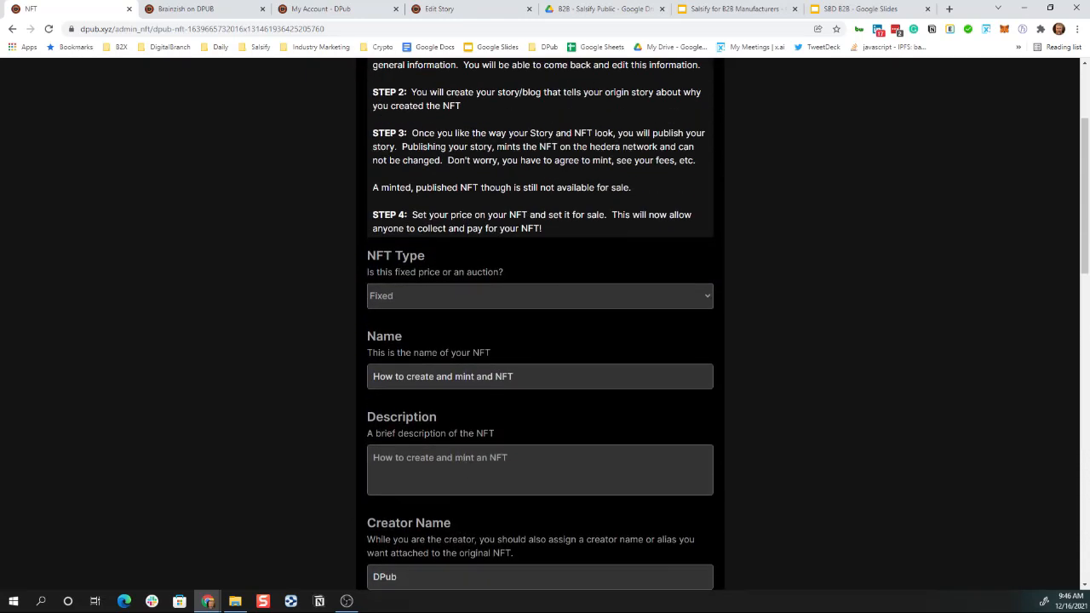
scroll(459, 455, "down", 1)
scroll(449, 464, "down", 3)
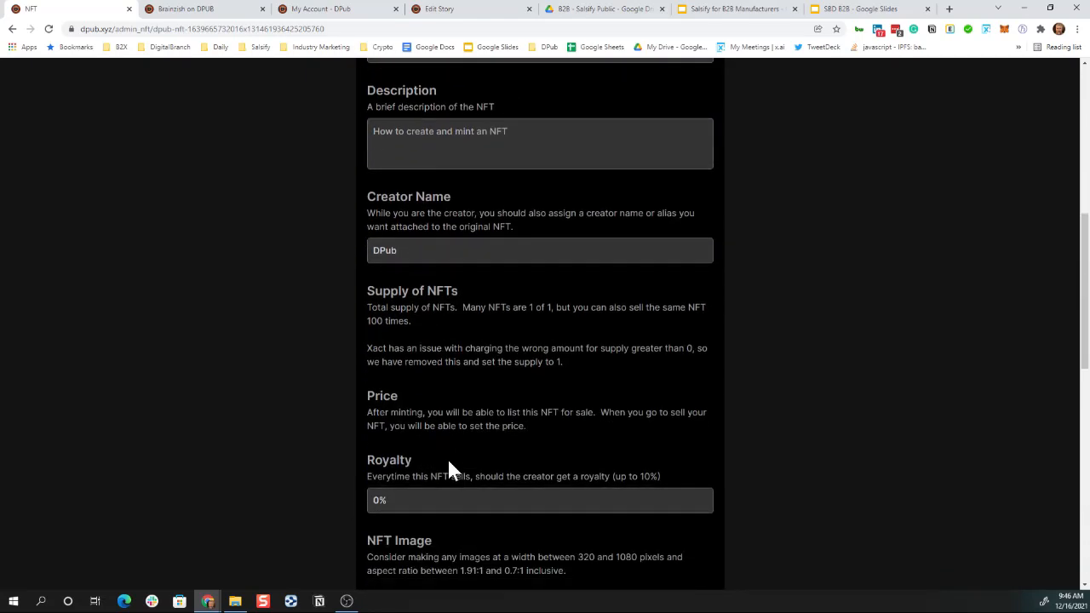
scroll(448, 465, "down", 2)
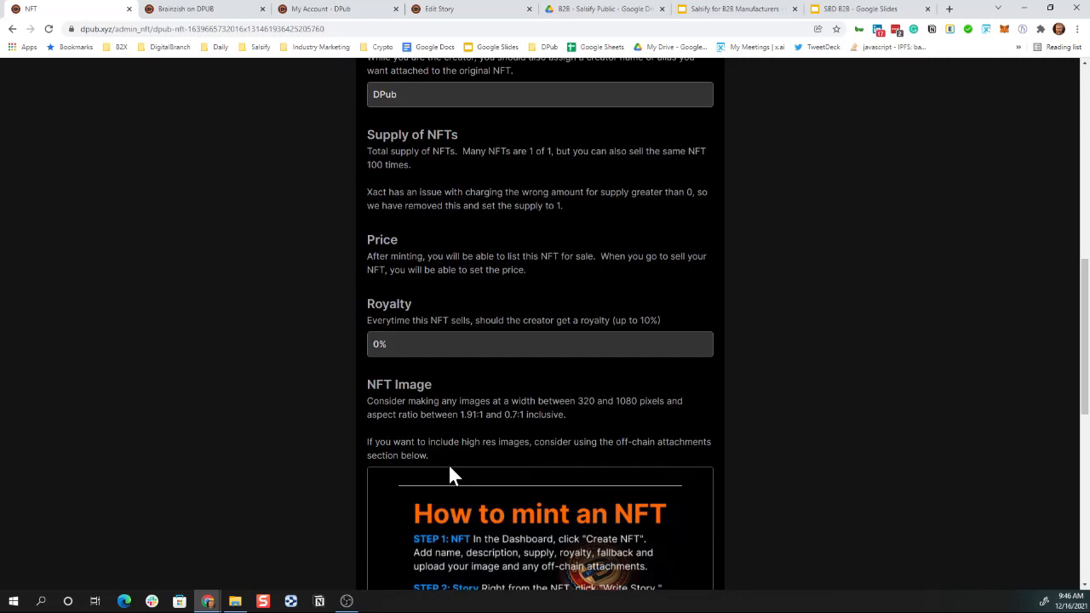
scroll(491, 440, "down", 5)
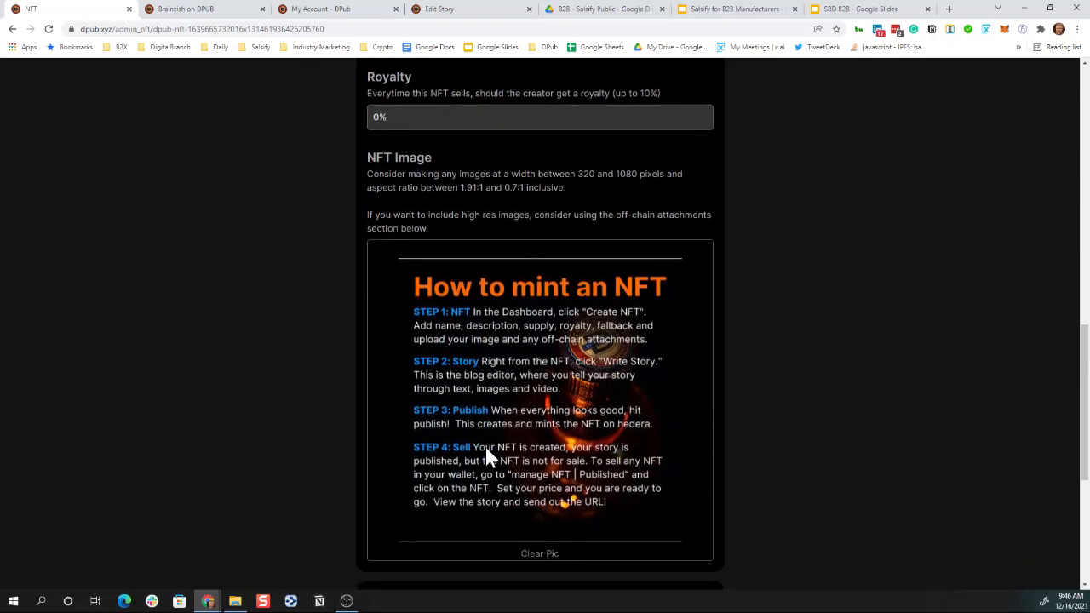
Open the editor for writing the NFT's origin story and view its cover image and title
scroll(480, 460, "down", 2)
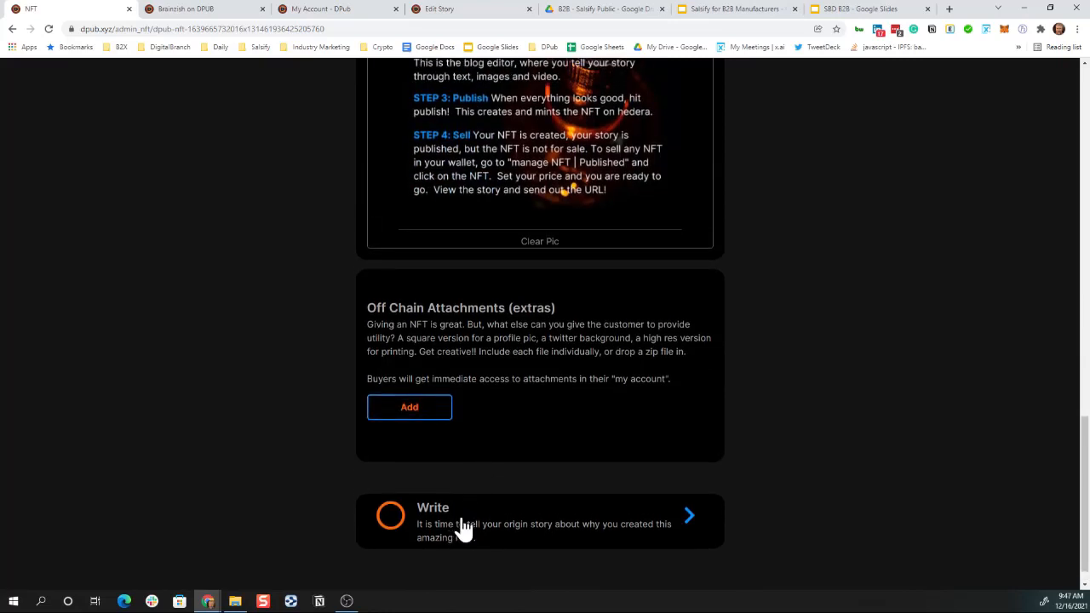
left_click(462, 529)
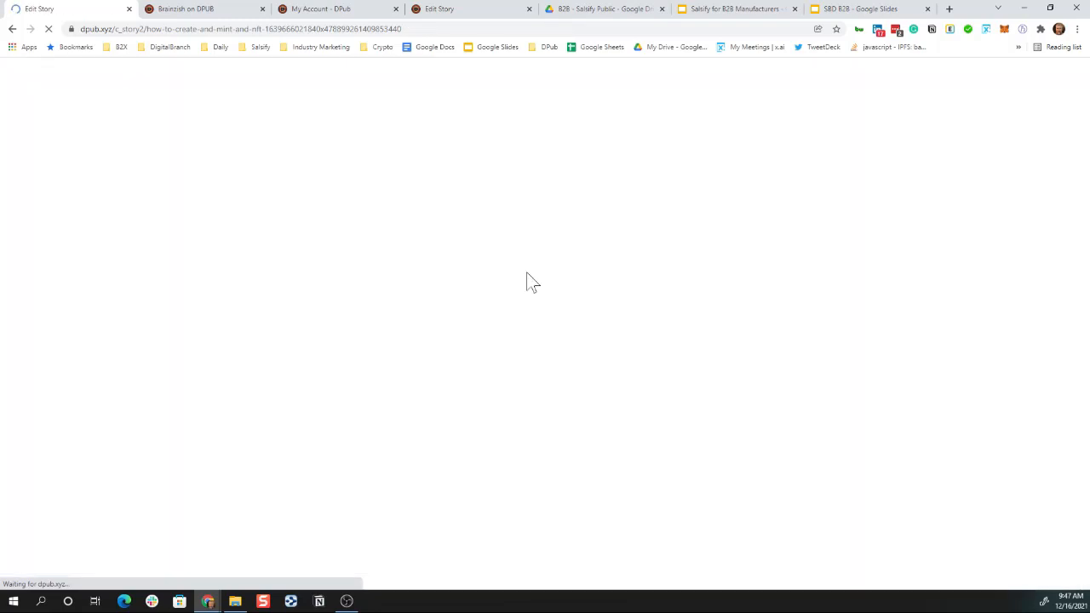
scroll(526, 271, "down", 2)
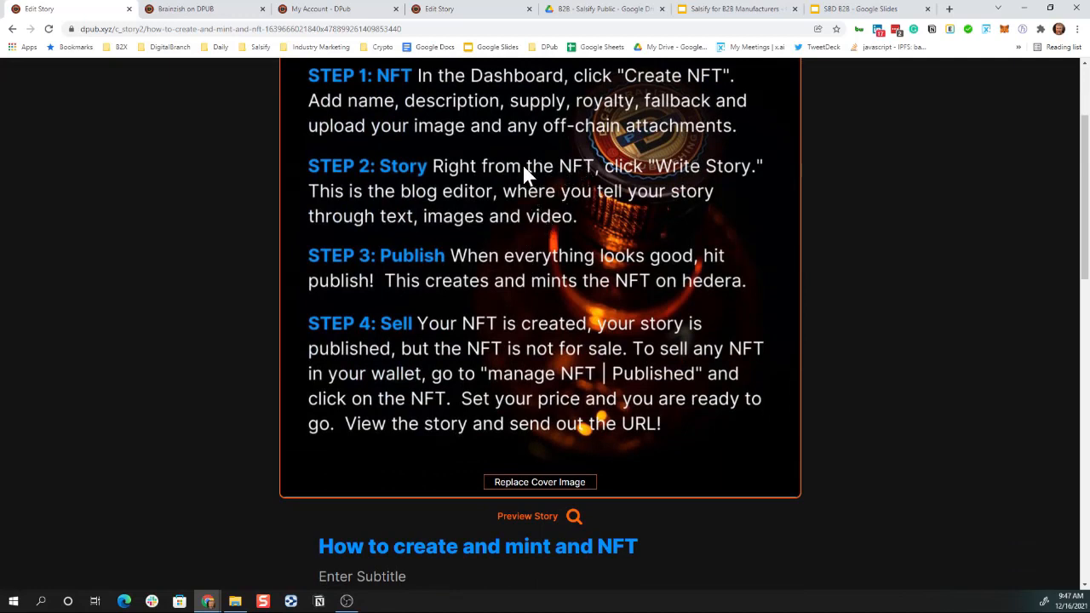
Replace the story's cover image with yesterday's "Hedera Basics" banner from the Downloads folder
scroll(521, 168, "up", 2)
scroll(516, 169, "down", 1)
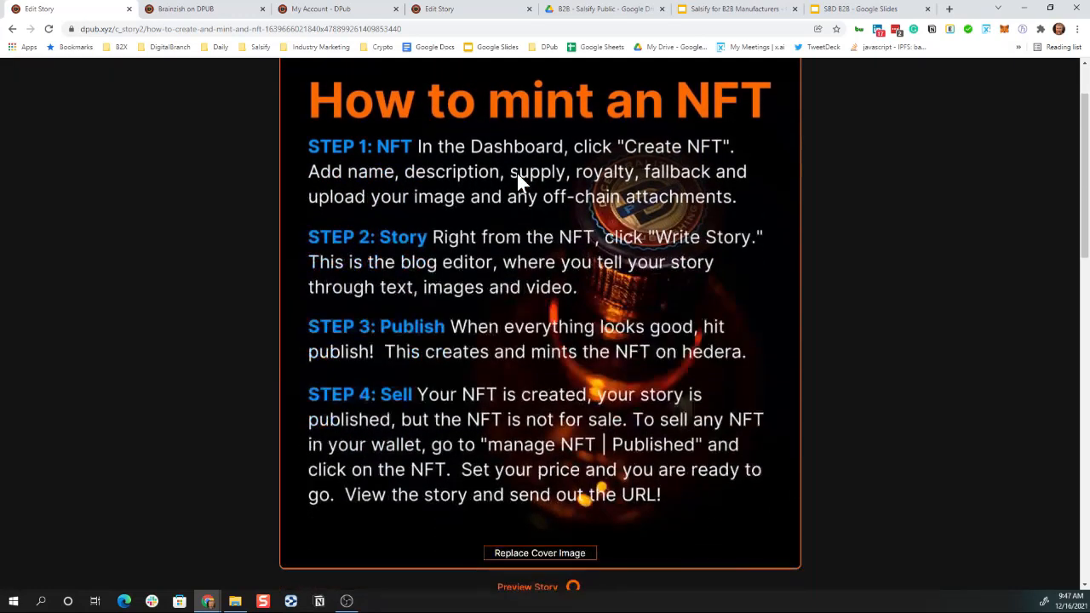
scroll(515, 208, "down", 1)
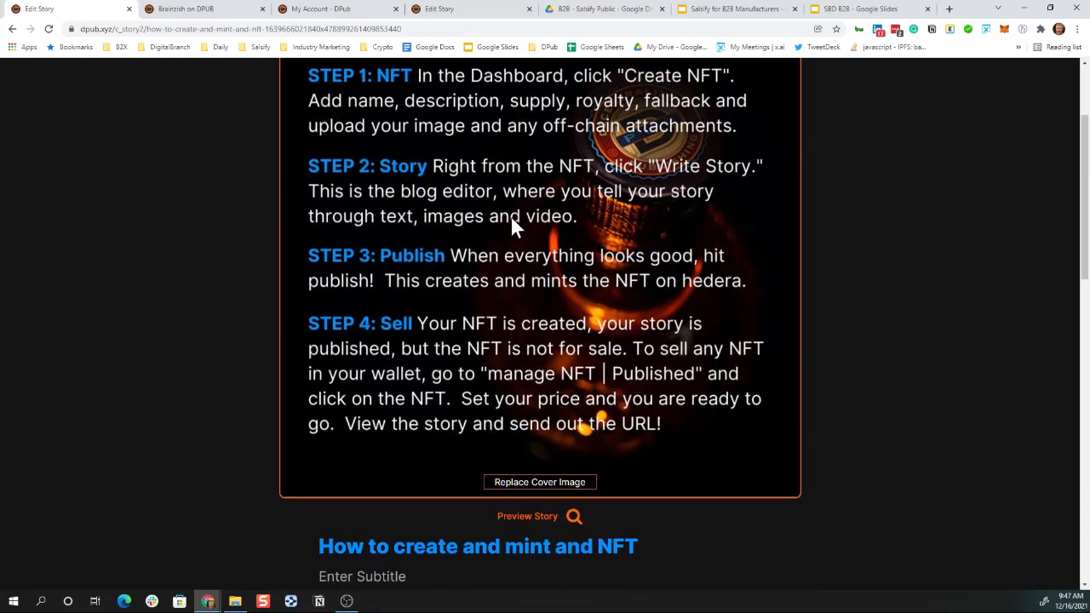
left_click(508, 482)
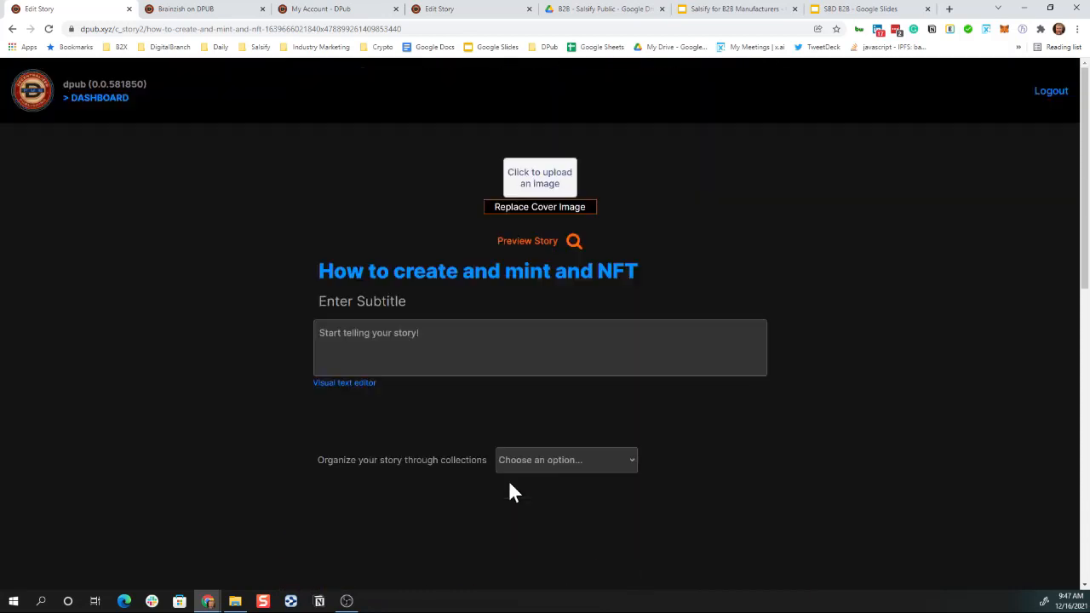
left_click(538, 182)
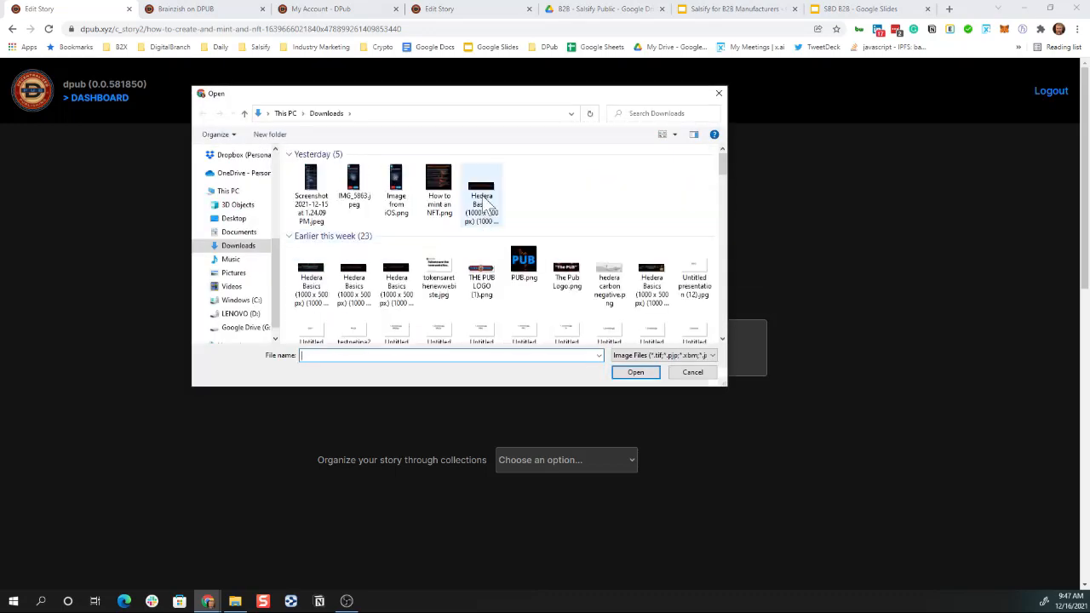
double_click(484, 202)
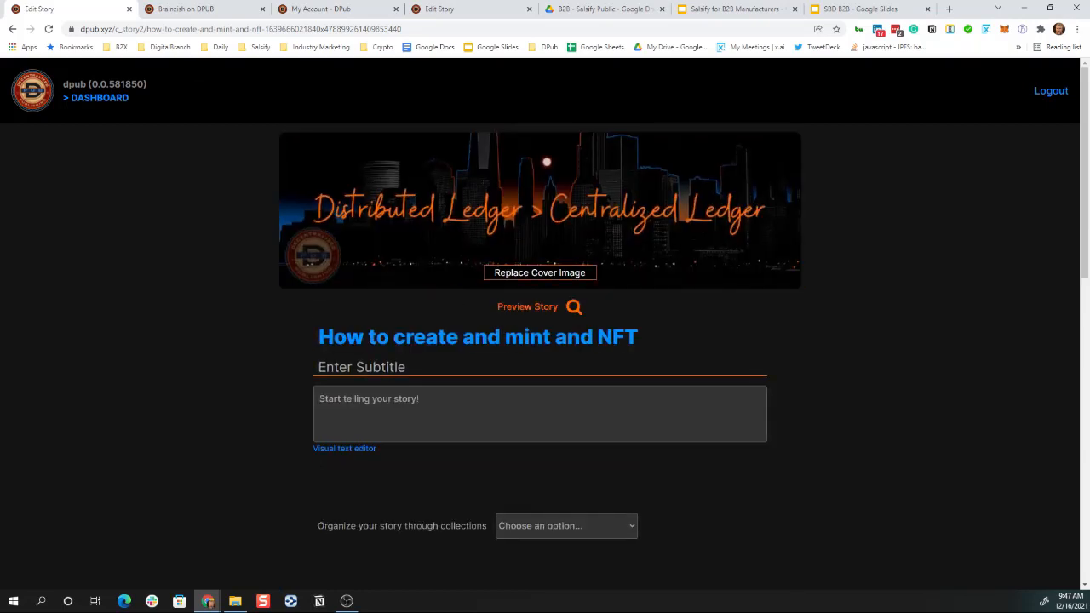
Enter the subtitle "EDUCATION SERIES" and fill the story body with text describing the 4 steps to creating an NFT
type("EDUC")
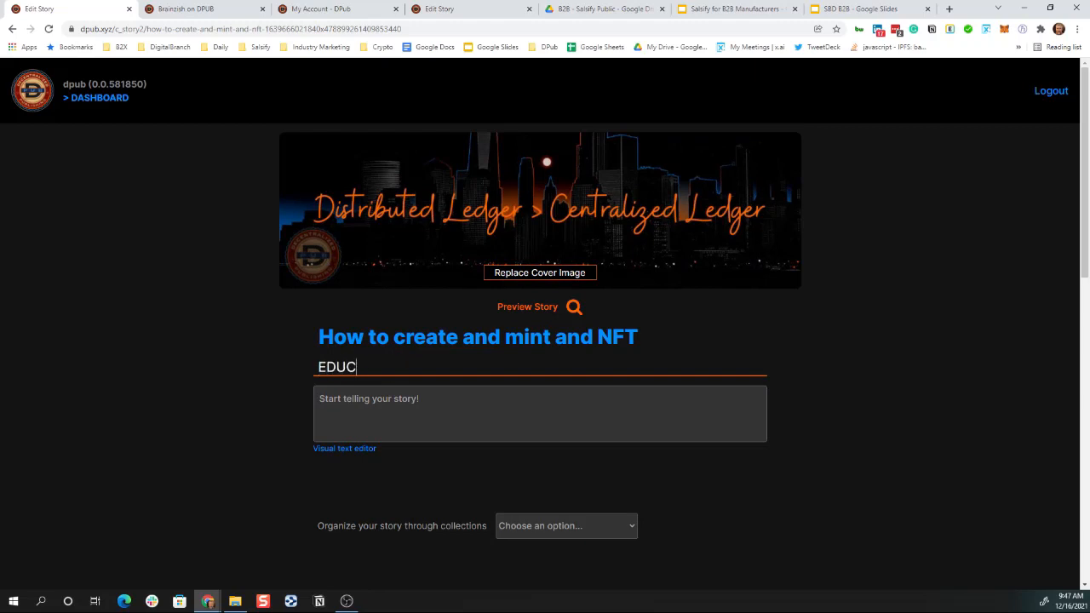
type("ATION SERIES")
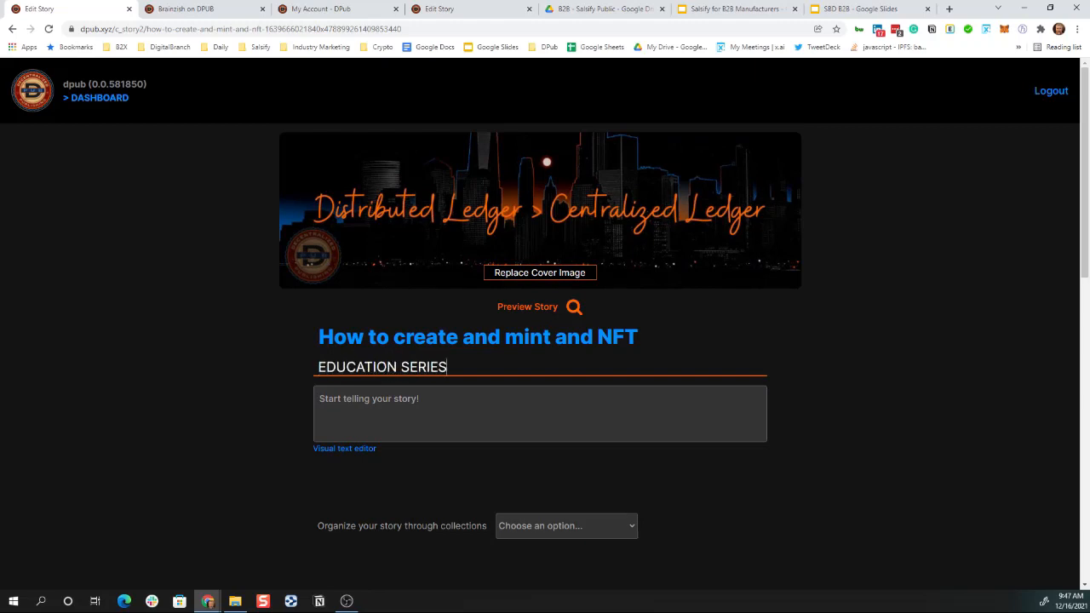
left_click(401, 398)
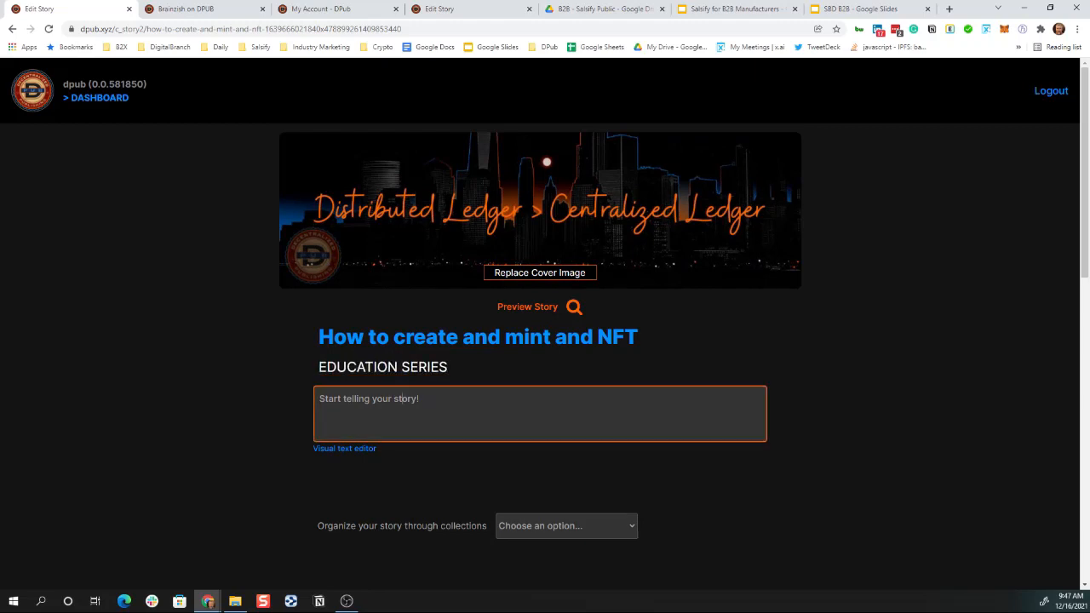
key("ctrl+a")
type("There are 4 steps to creating an NFT.  STEP 1:  In this first step, you will set up your NFT with the name and other general information.  You will be able to come back and edit this information.  STEP 2:  You will create your story/blog that tells your origin story about why you created the NFT  STEP 3:  Once you like the way your Story and NFT look, you will publish your story.  Publishing your story, mints the NFT on the hedera network and can not be changed.  Don't worry, you have to agree to mint, see your fees, etc.  A minted, published NFT though is still not available for sale.  STEP 4:  Set your price on your NFT and set it for sale.  This will now allow anyone to collect and pay for your NFT!")
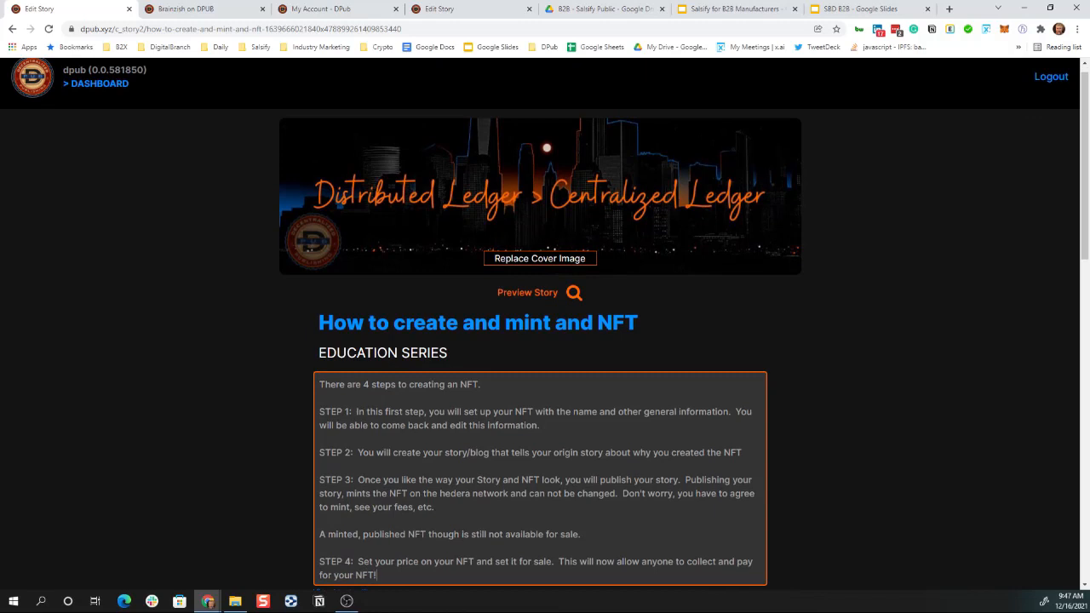
Open the story text in the visual text editor and bold the labels STEP 1: through STEP 4:
scroll(361, 448, "down", 2)
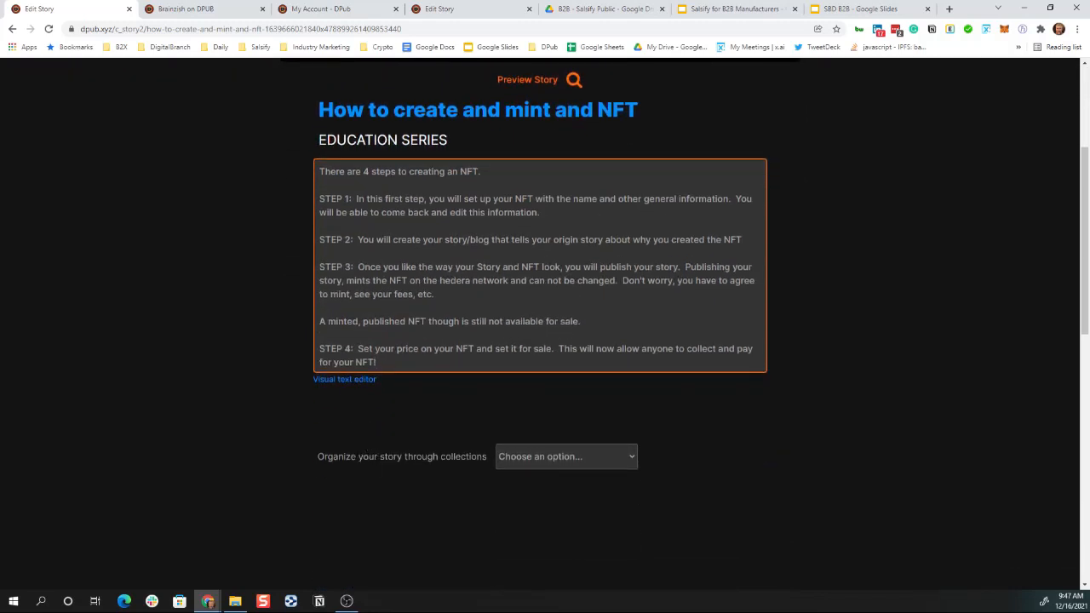
left_click(345, 381)
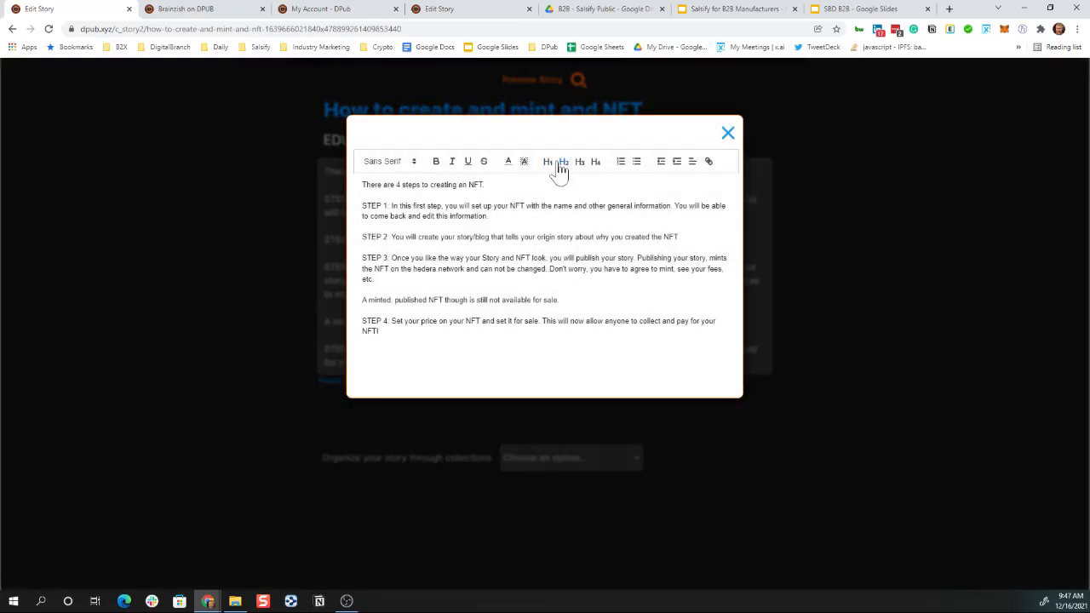
left_click_drag(362, 205, 391, 237)
key("ctrl+b")
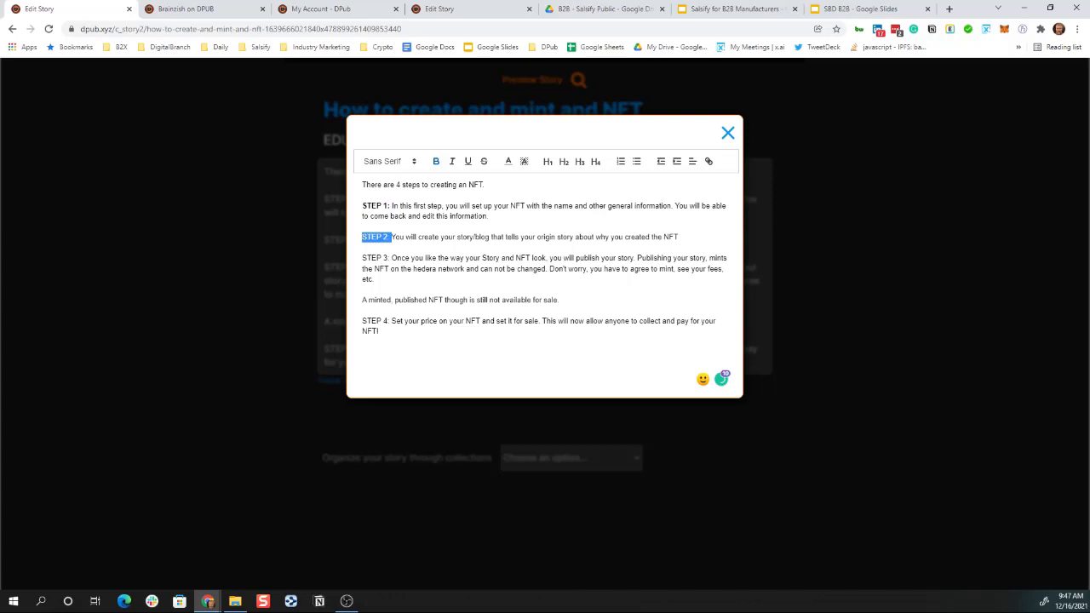
left_click(435, 162)
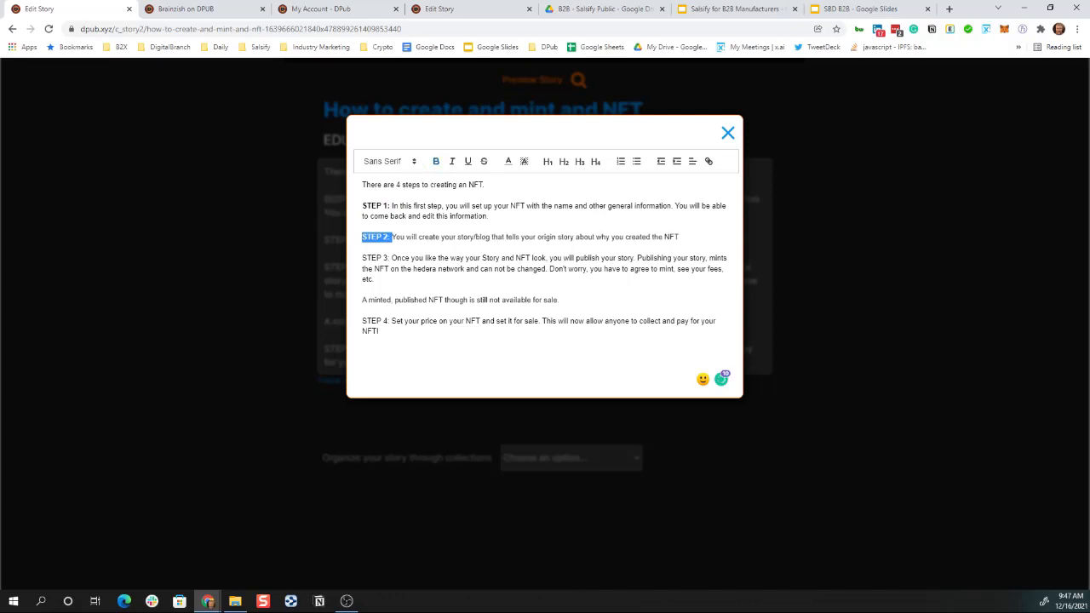
left_click_drag(362, 258, 391, 258)
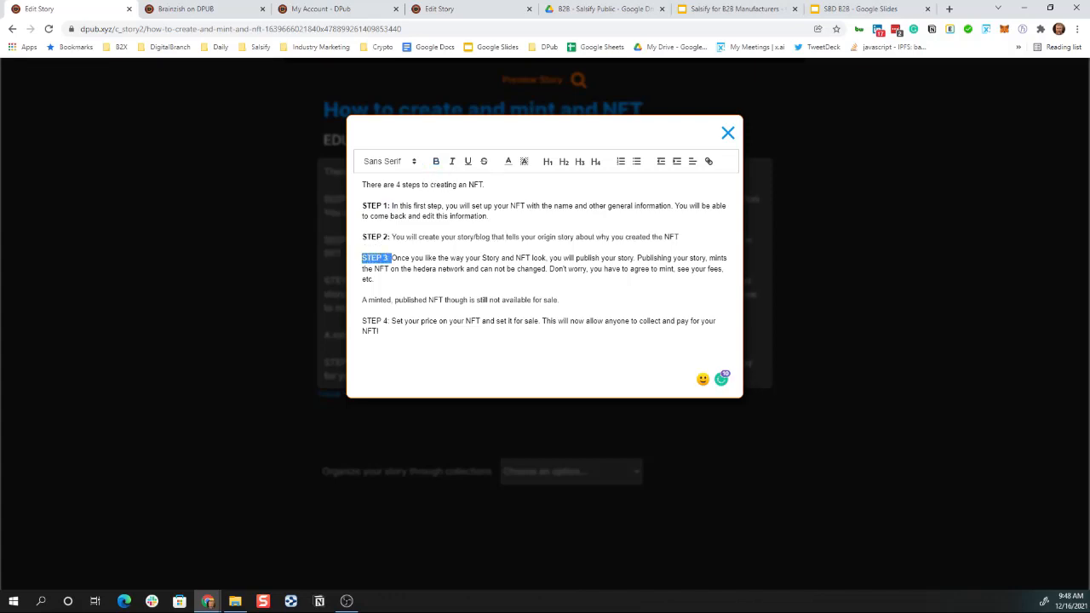
left_click(436, 164)
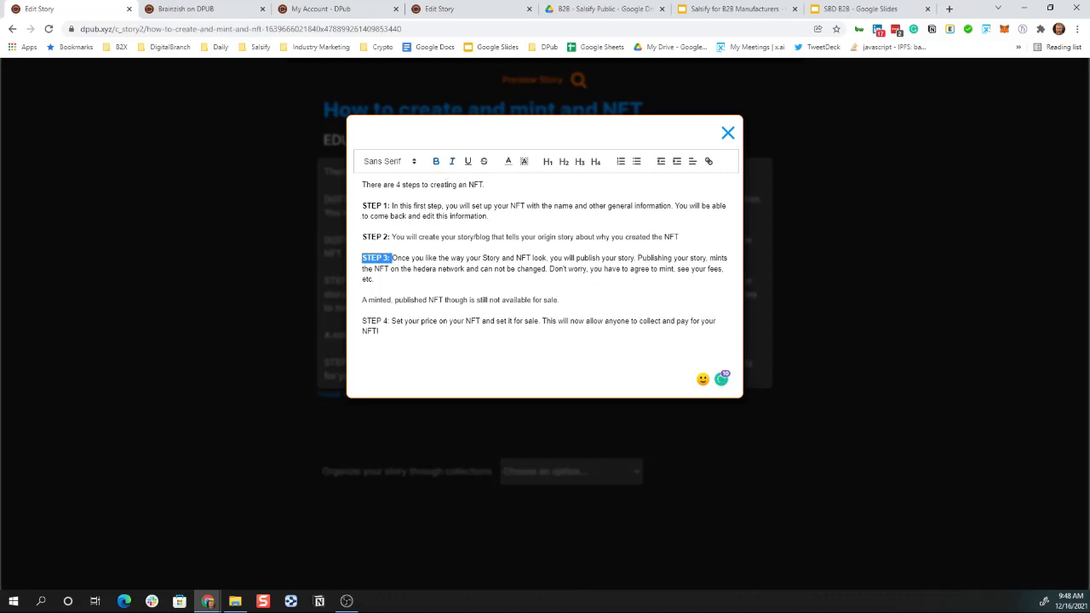
left_click_drag(362, 321, 391, 321)
key("ctrl+b")
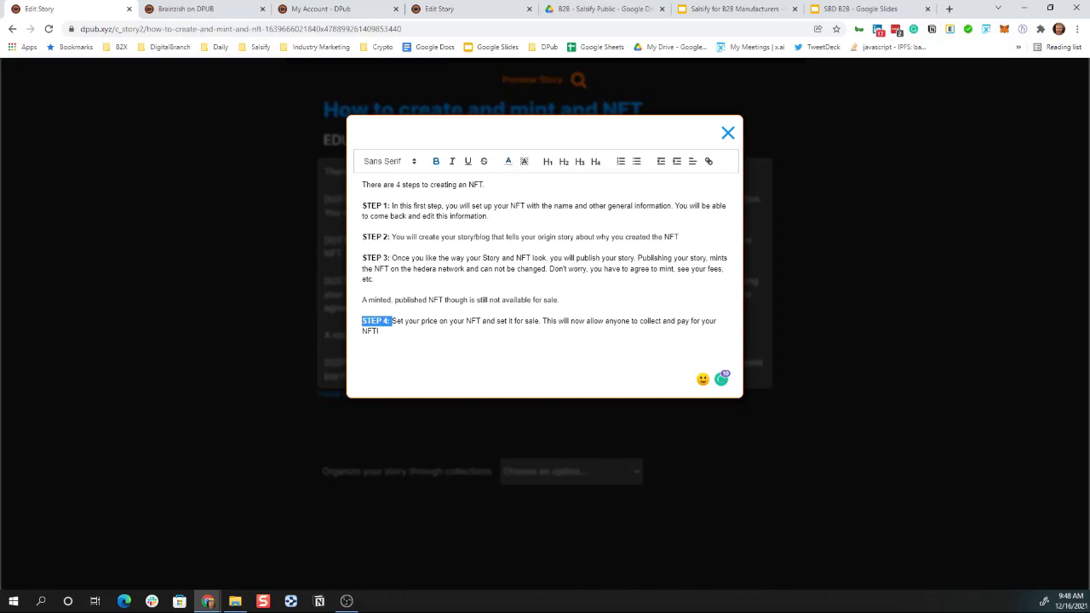
Format the sentence "A minted, published NFT though is still not available for sale." as an H2 heading and close the visual text editor
left_click_drag(362, 300, 560, 300)
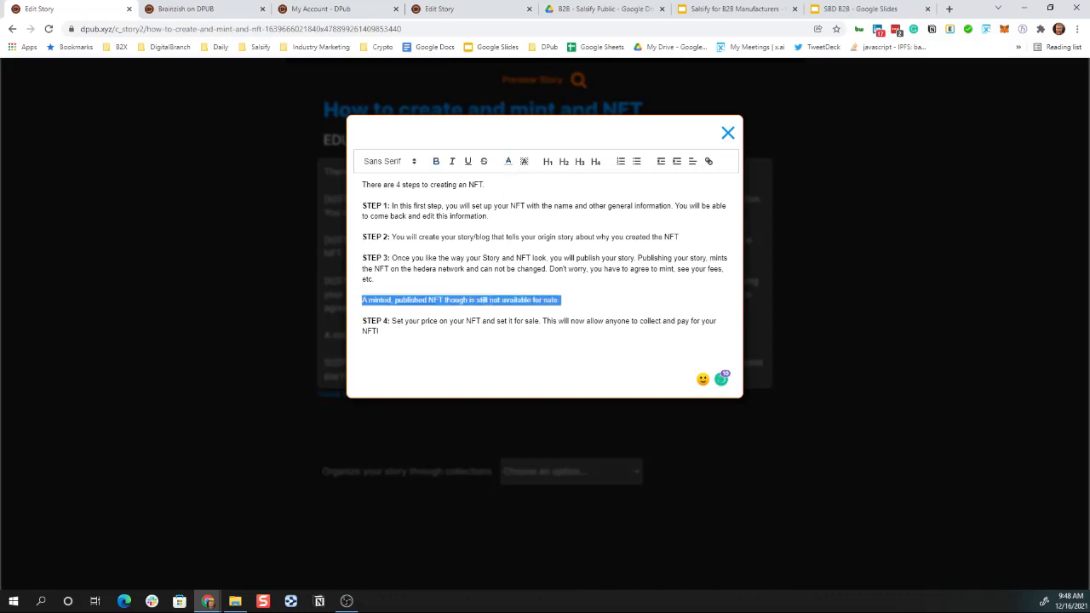
left_click(564, 162)
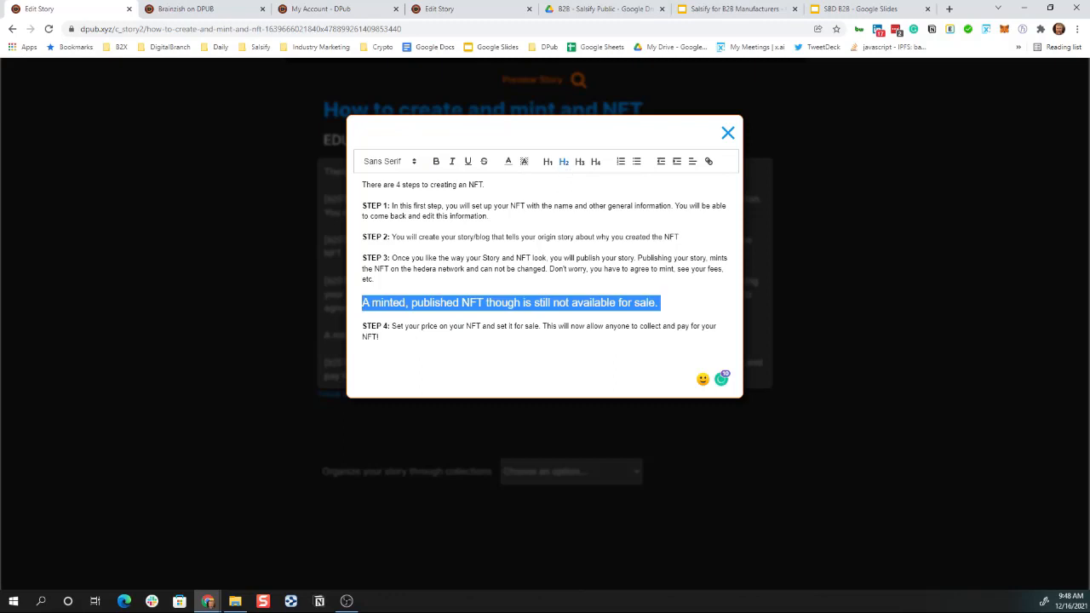
left_click(272, 289)
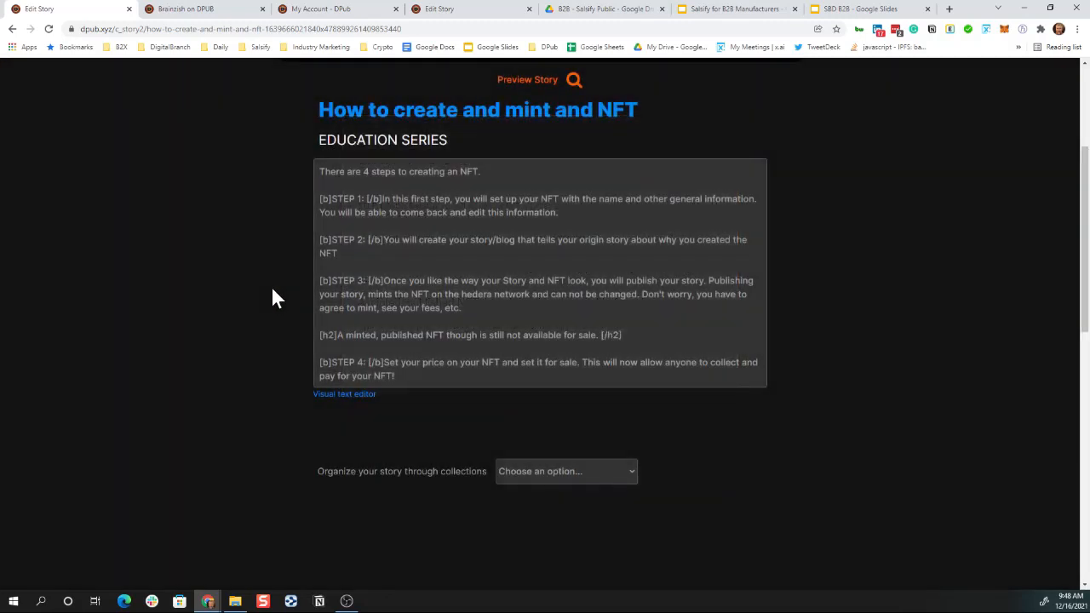
Preview the story to check its cover, subtitle and formatted text, and return to the story editor
scroll(273, 298, "up", 2)
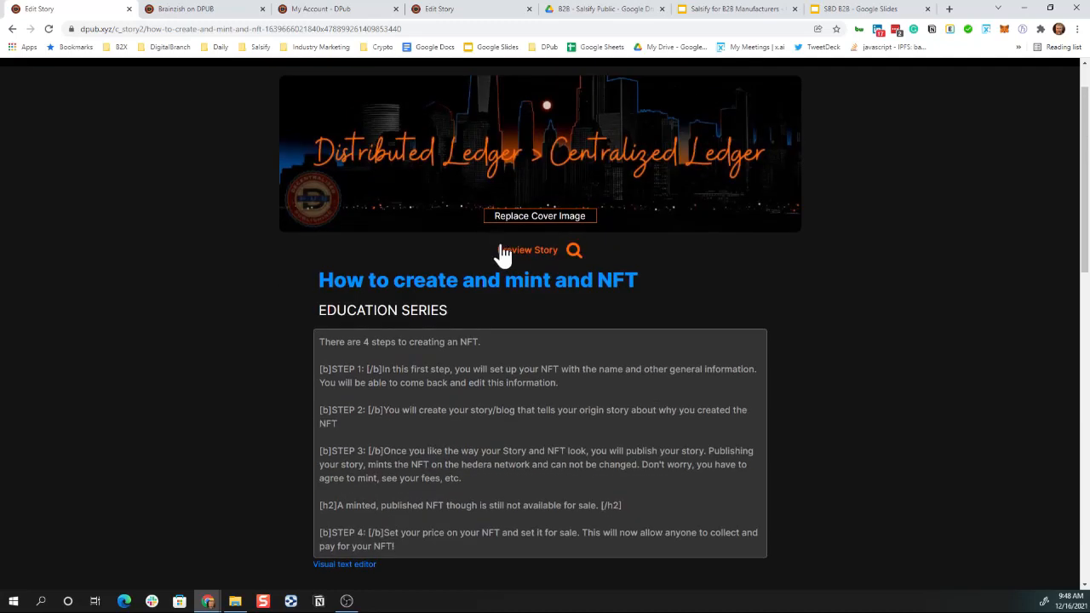
left_click(515, 252)
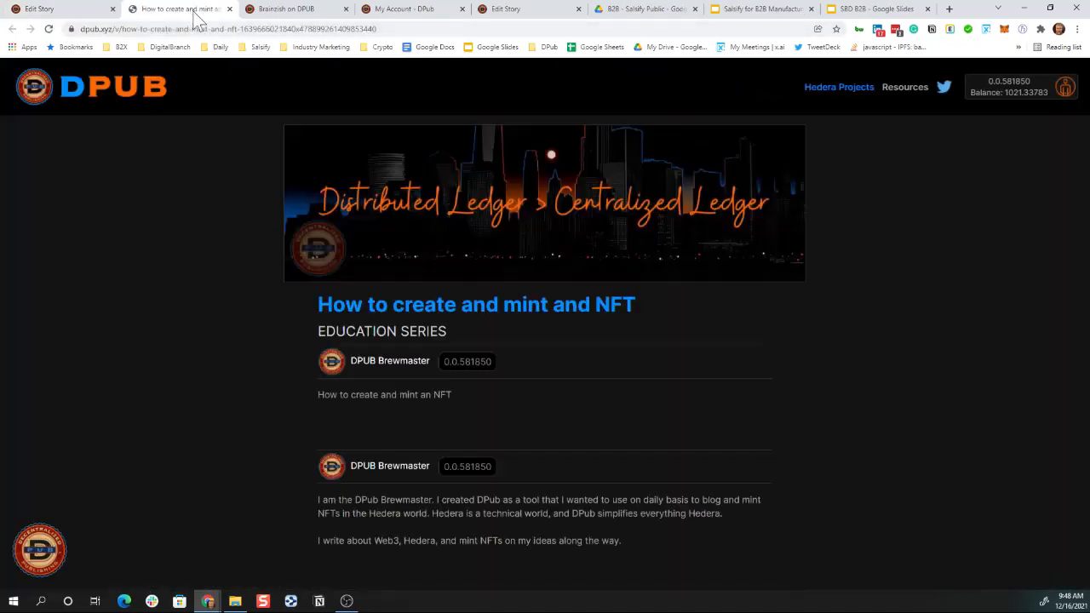
scroll(443, 243, "down", 4)
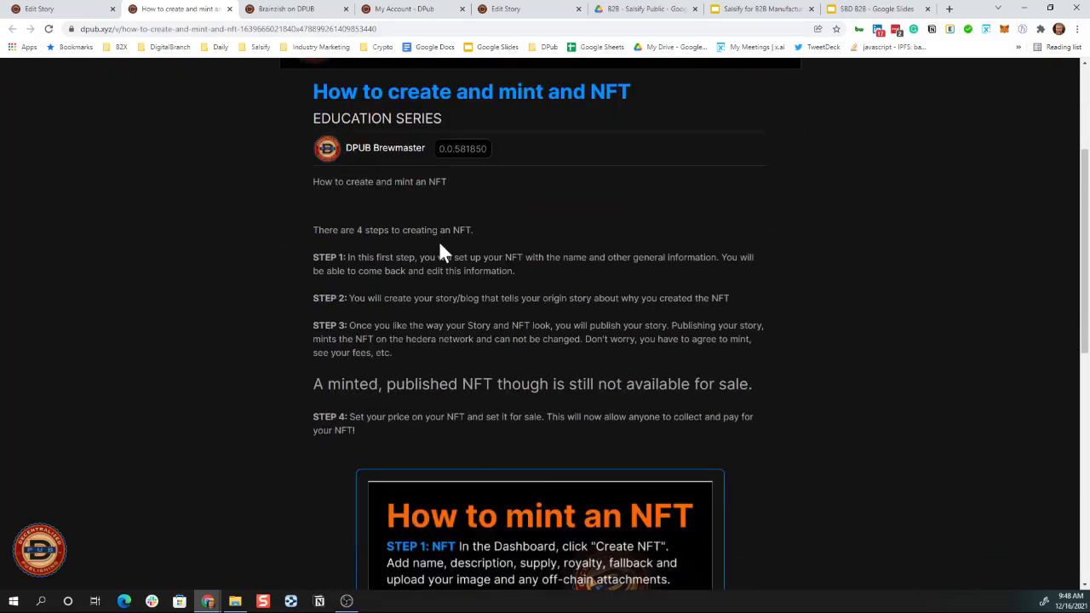
scroll(226, 107, "up", 4)
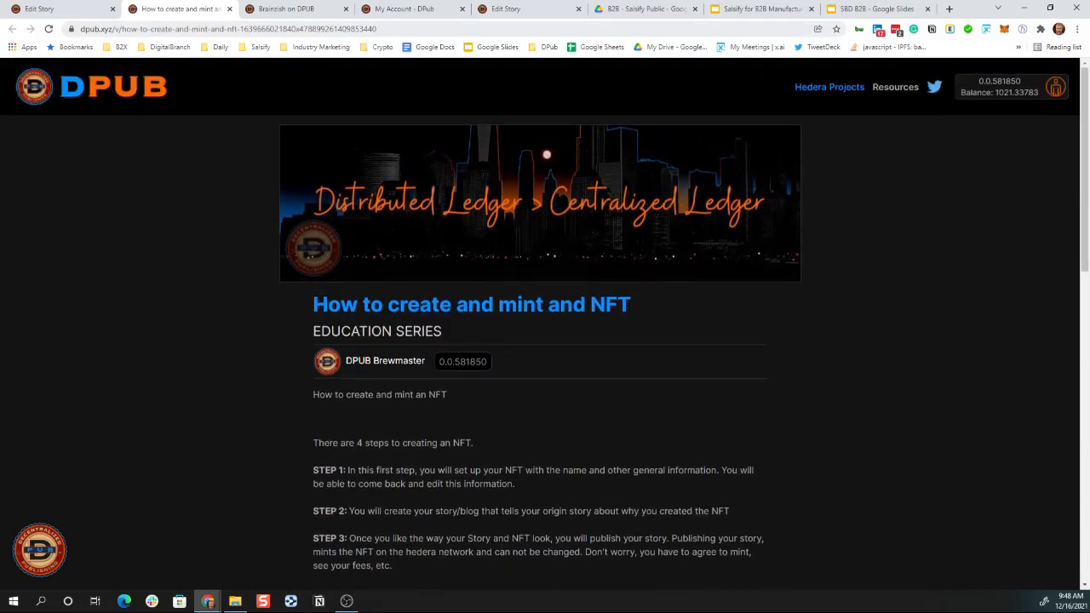
left_click(91, 12)
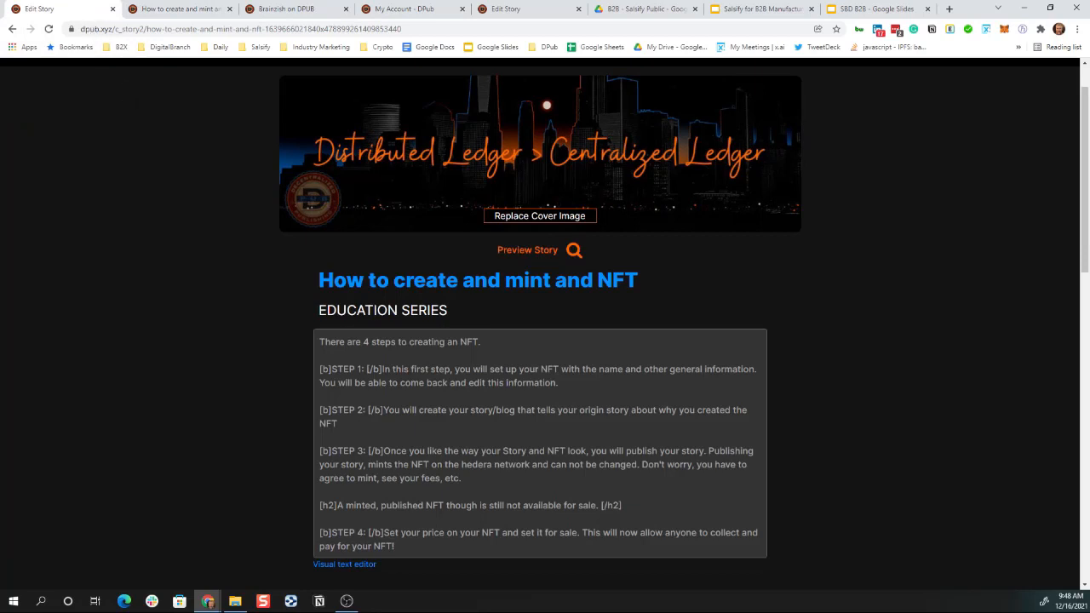
Insert the "Tokens are the new websites" banner from the Downloads folder as an image below the story text and save it
scroll(425, 408, "down", 3)
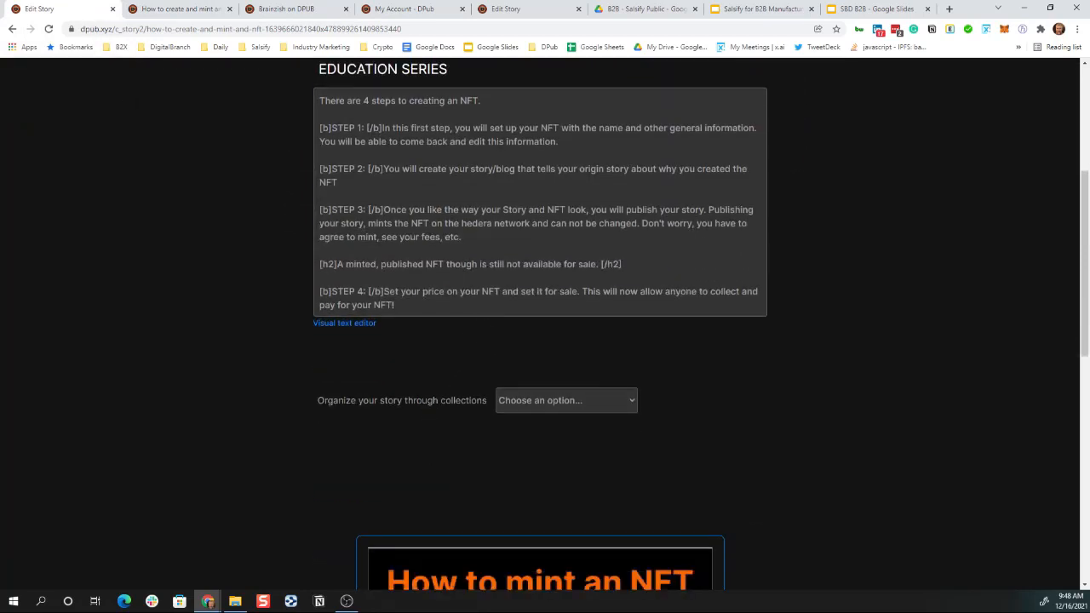
mouse_move(493, 349)
left_click(521, 351)
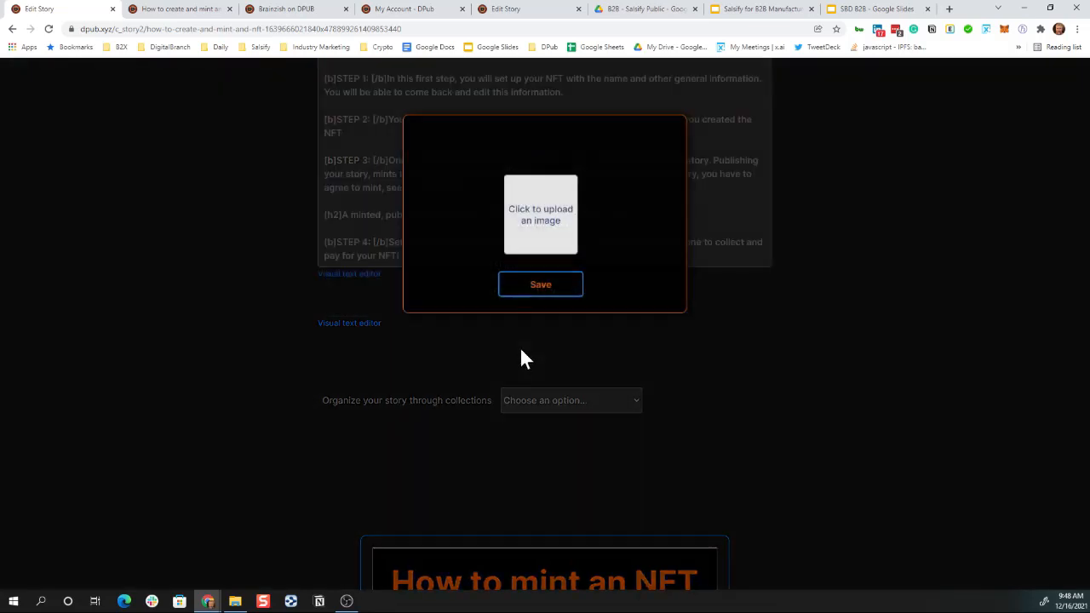
left_click(549, 226)
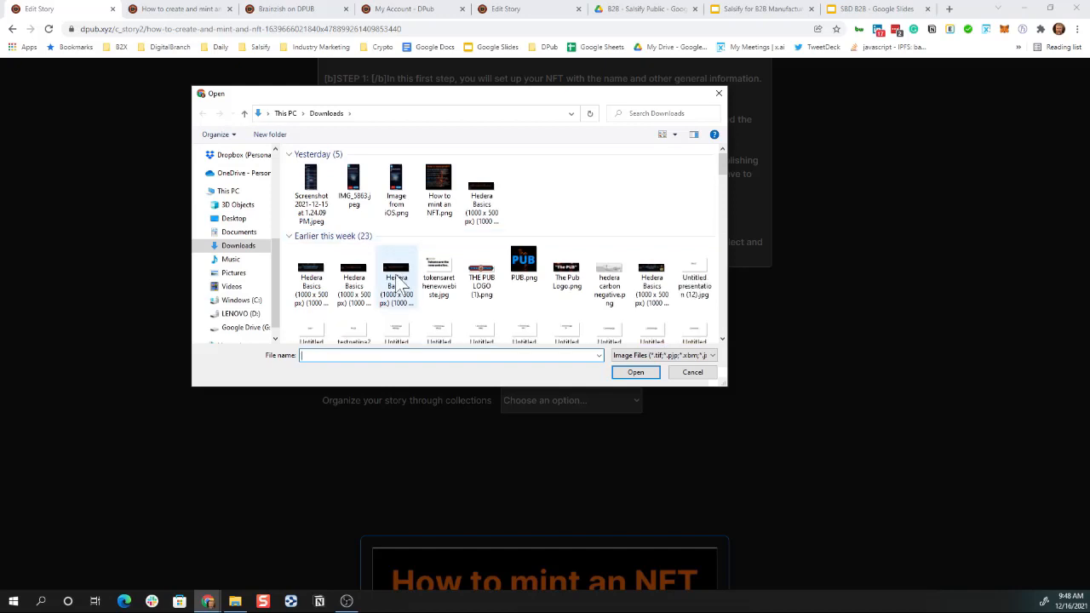
double_click(398, 284)
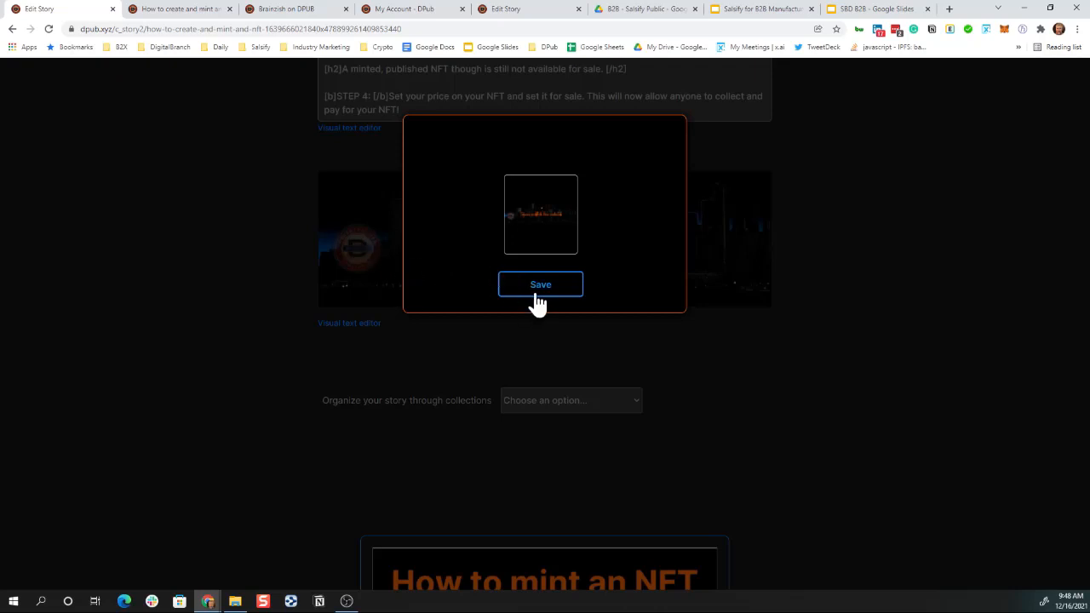
left_click(534, 289)
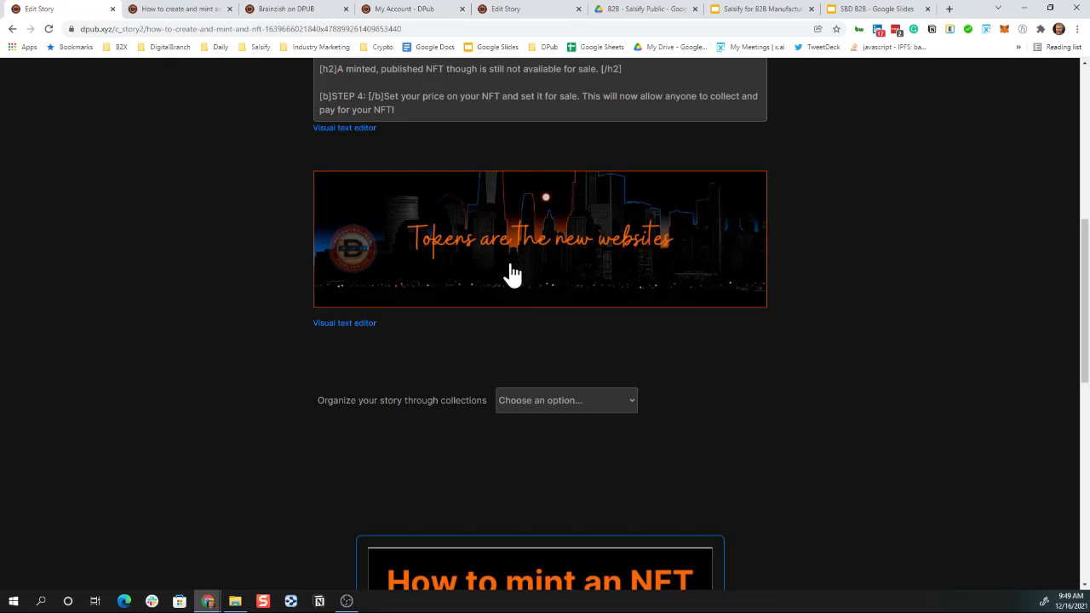
Try moving the banner image above the story text and return it below the text
mouse_move(543, 349)
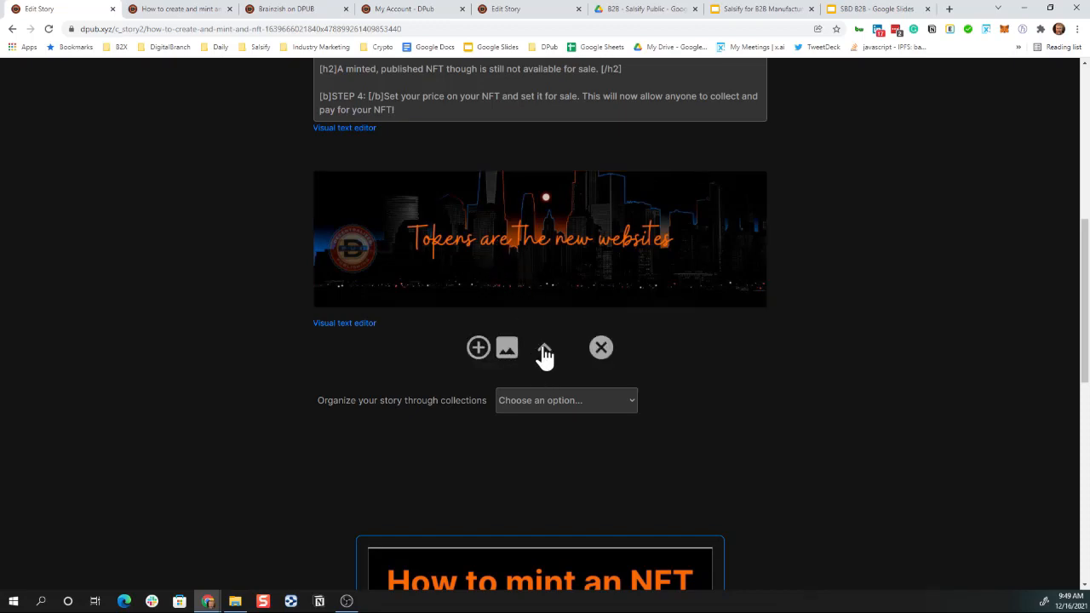
left_click(544, 351)
mouse_move(538, 349)
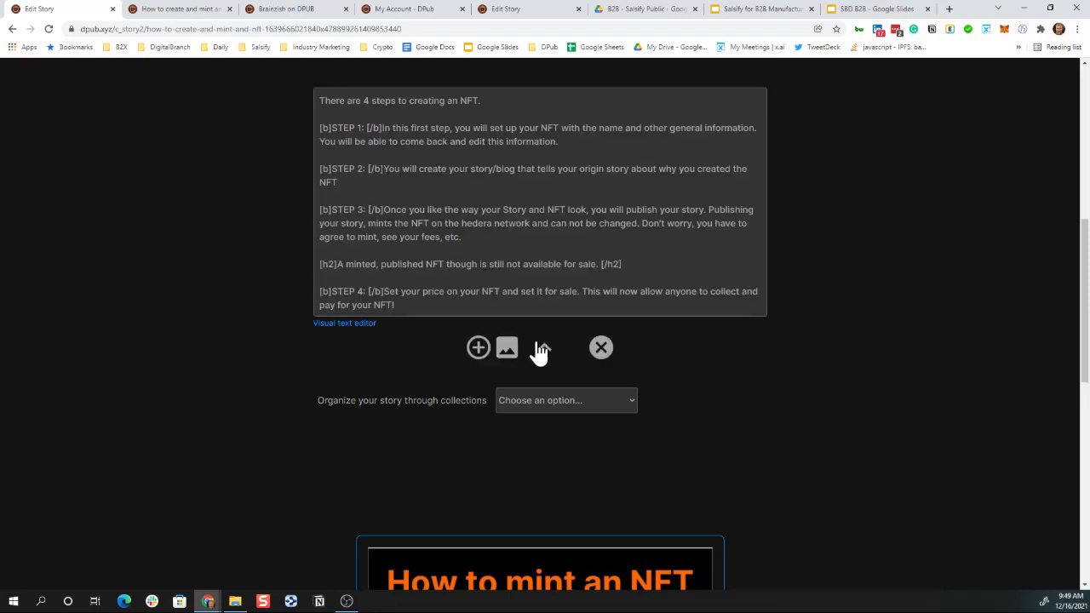
left_click(545, 352)
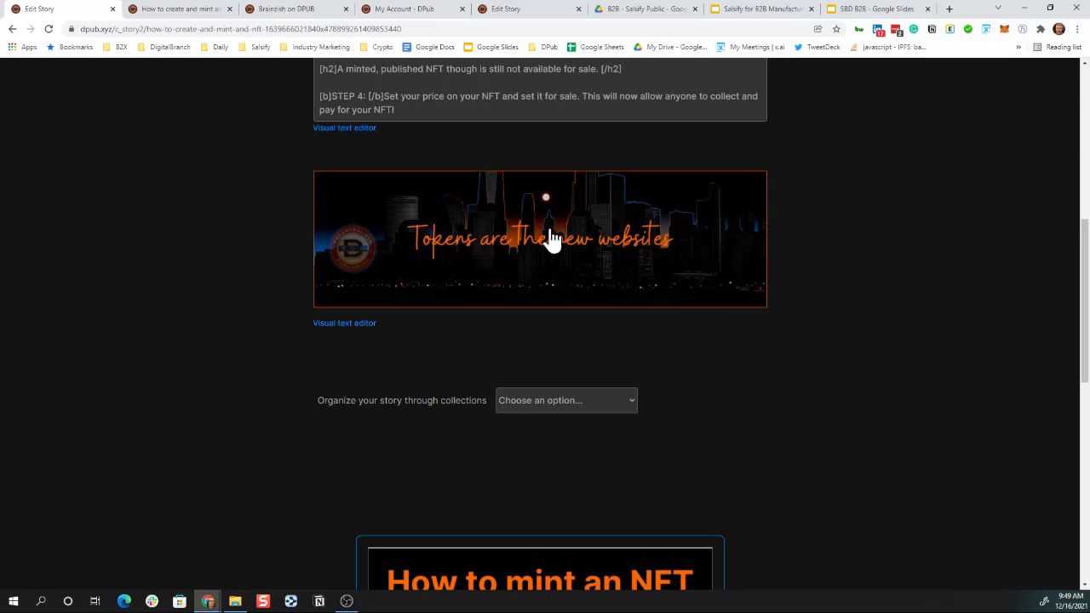
Assign the story to the collections DPub NFTs, Education Series and Hedera community projects
left_click(545, 400)
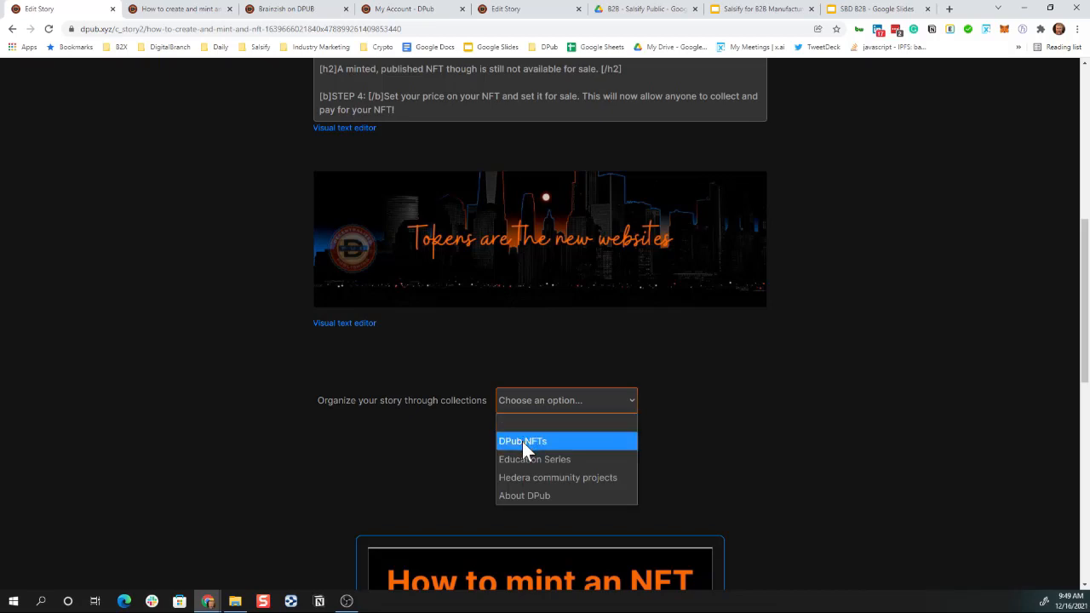
left_click(522, 442)
left_click(541, 400)
left_click(538, 459)
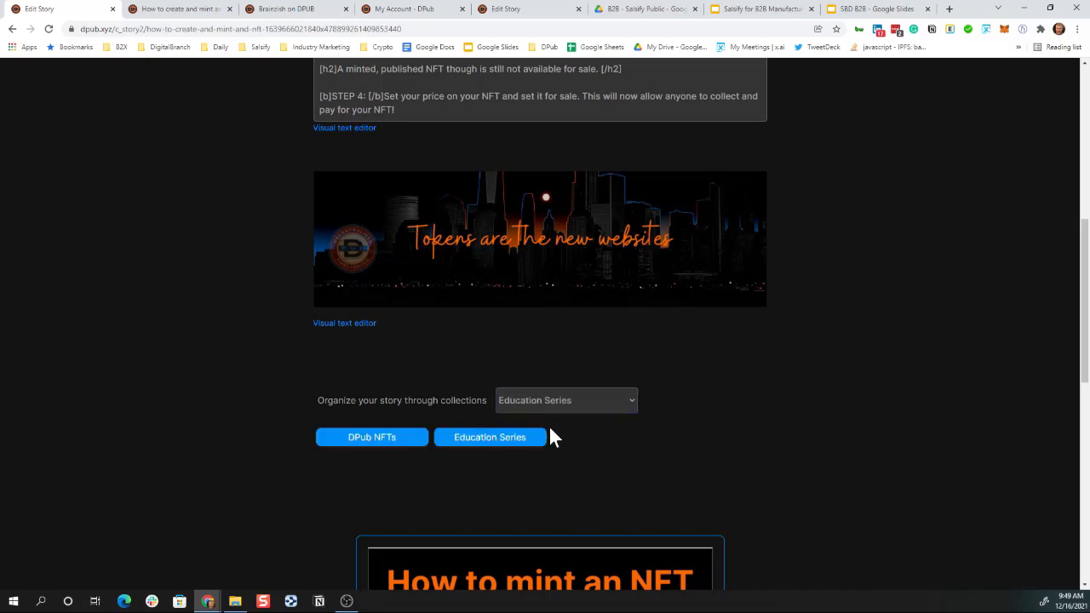
left_click(556, 402)
left_click(555, 477)
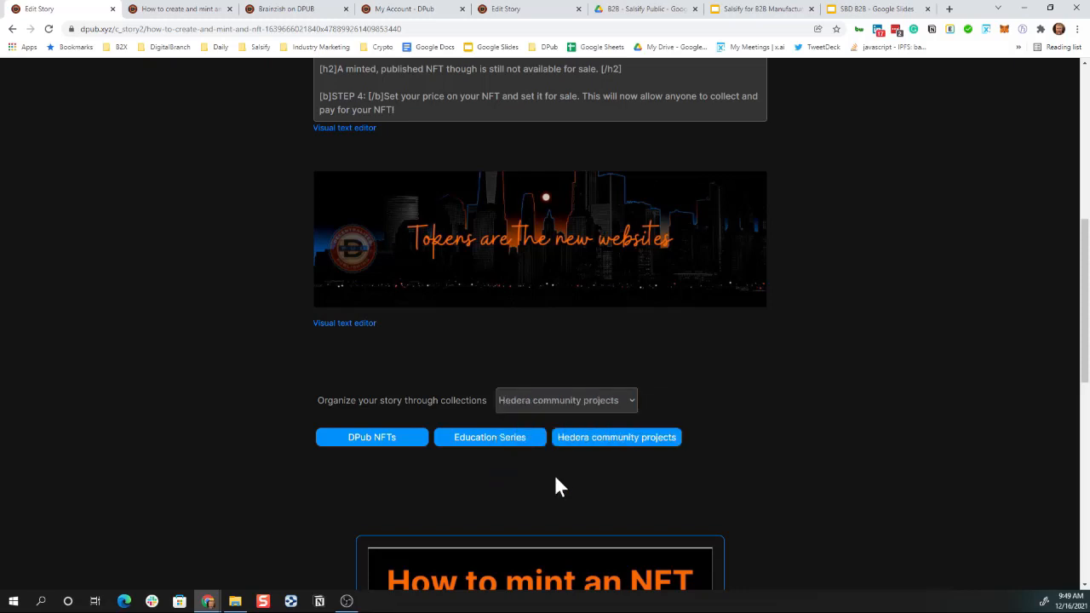
Remove the collections Hedera community projects and DPub NFTs from the story, keeping Education Series
left_click(590, 443)
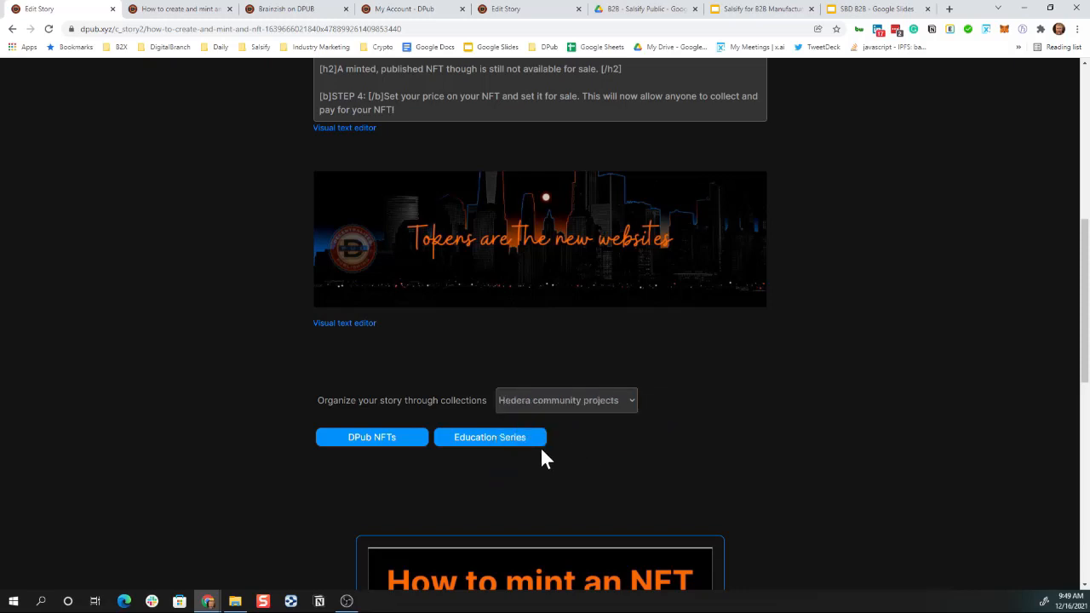
left_click(361, 443)
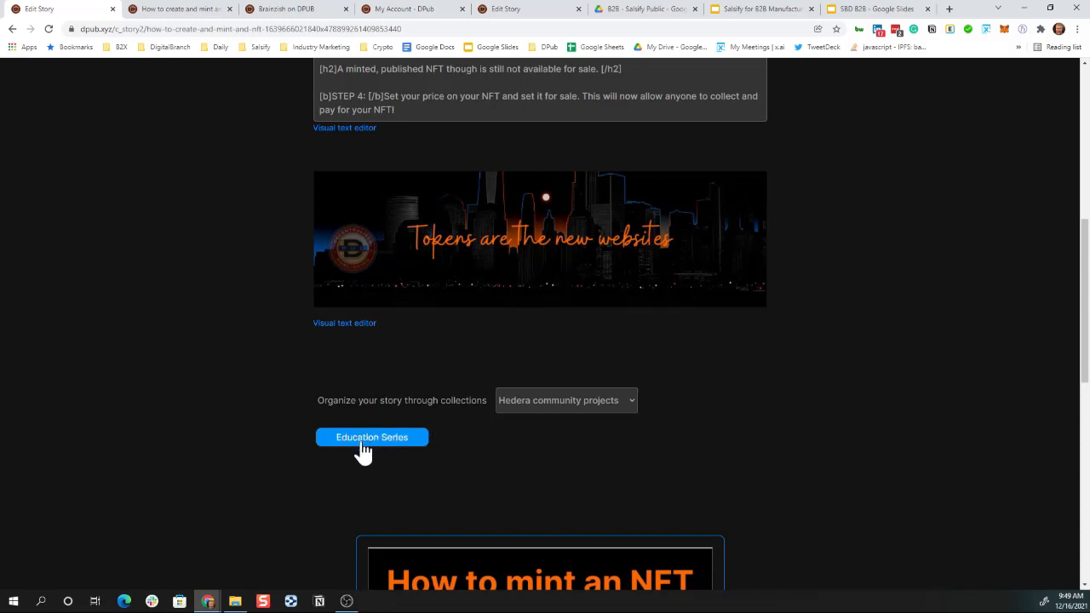
left_click(536, 402)
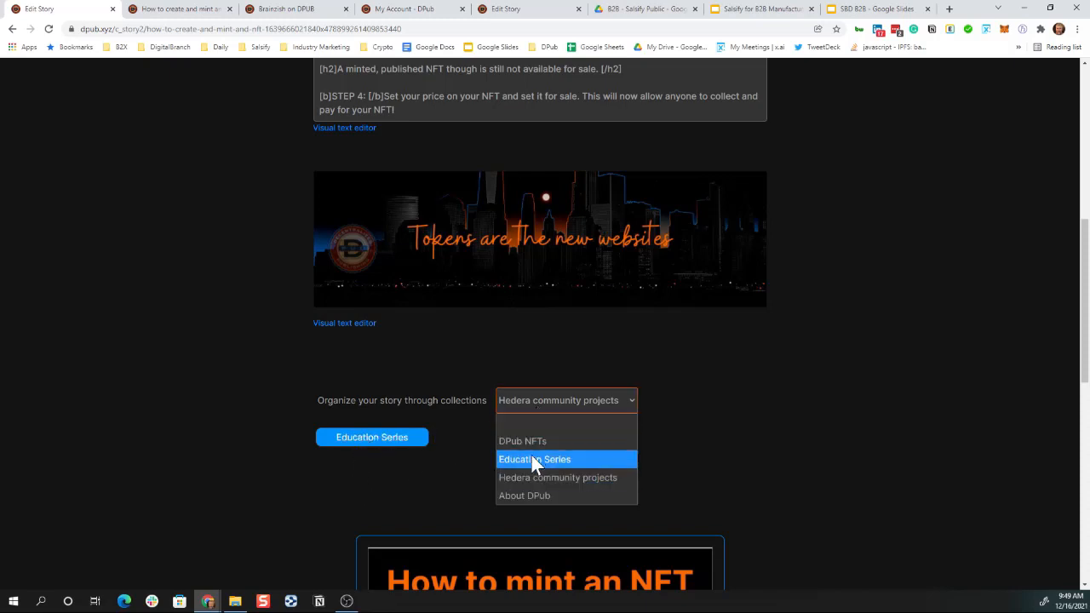
left_click(534, 458)
left_click(535, 401)
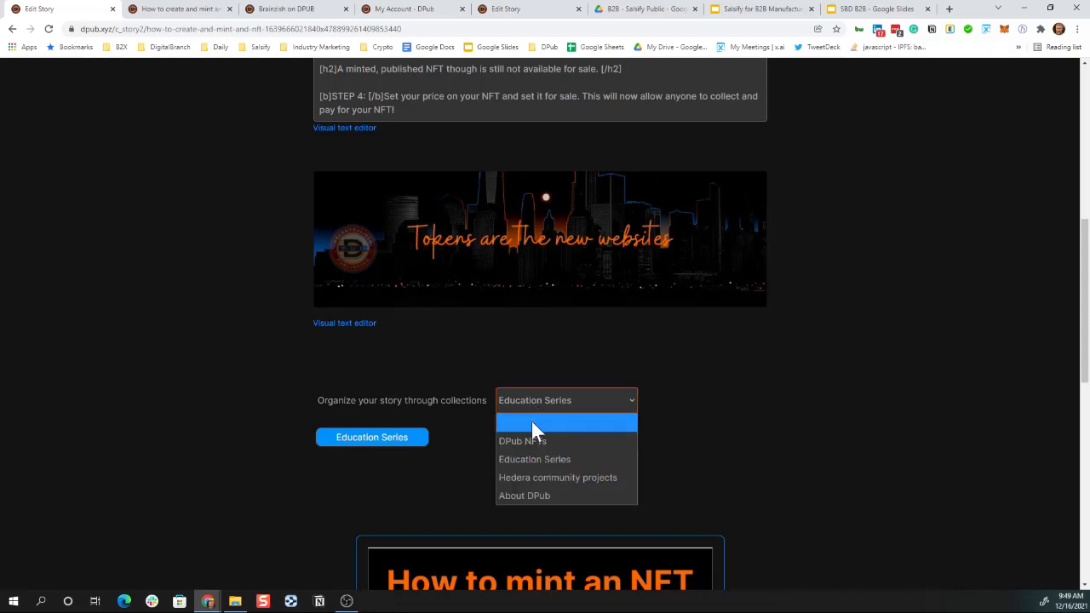
left_click(533, 444)
left_click(483, 441)
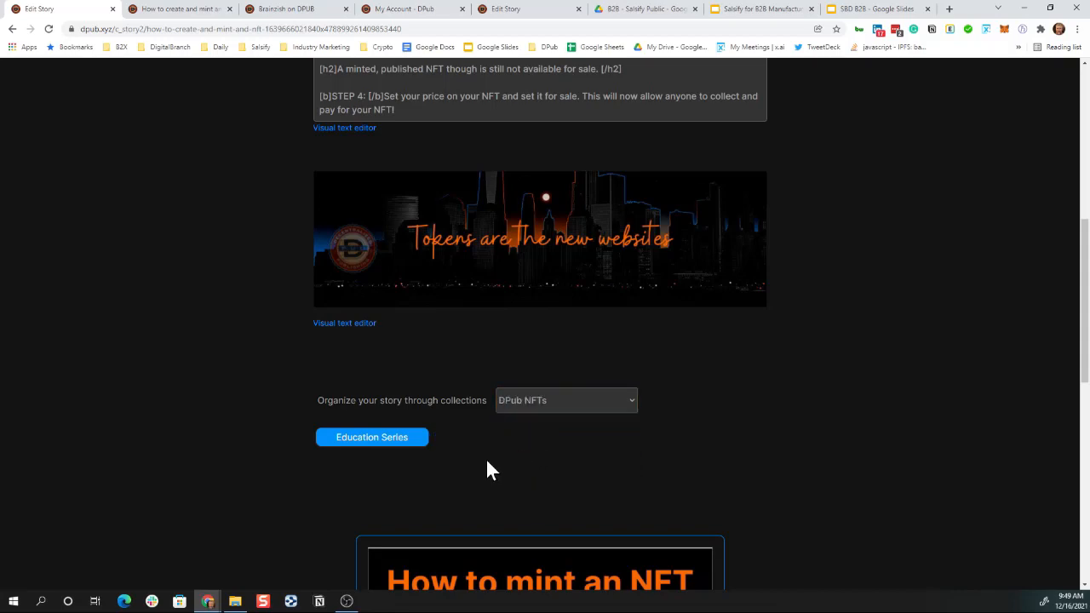
Review the NFT card below the story and proceed to publishing the NFT story
scroll(503, 452, "down", 8)
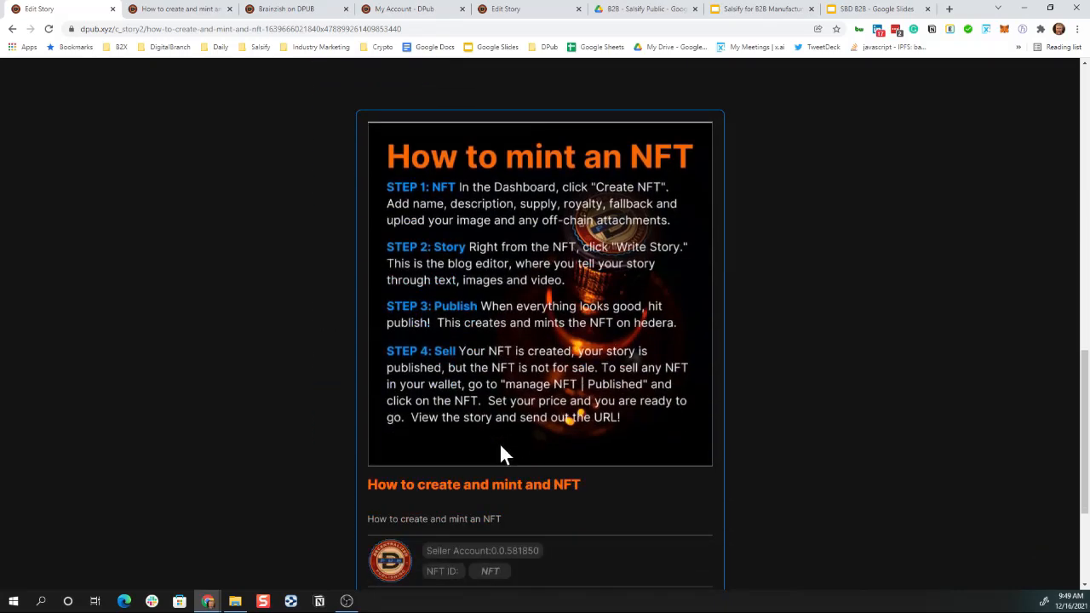
scroll(501, 456, "down", 1)
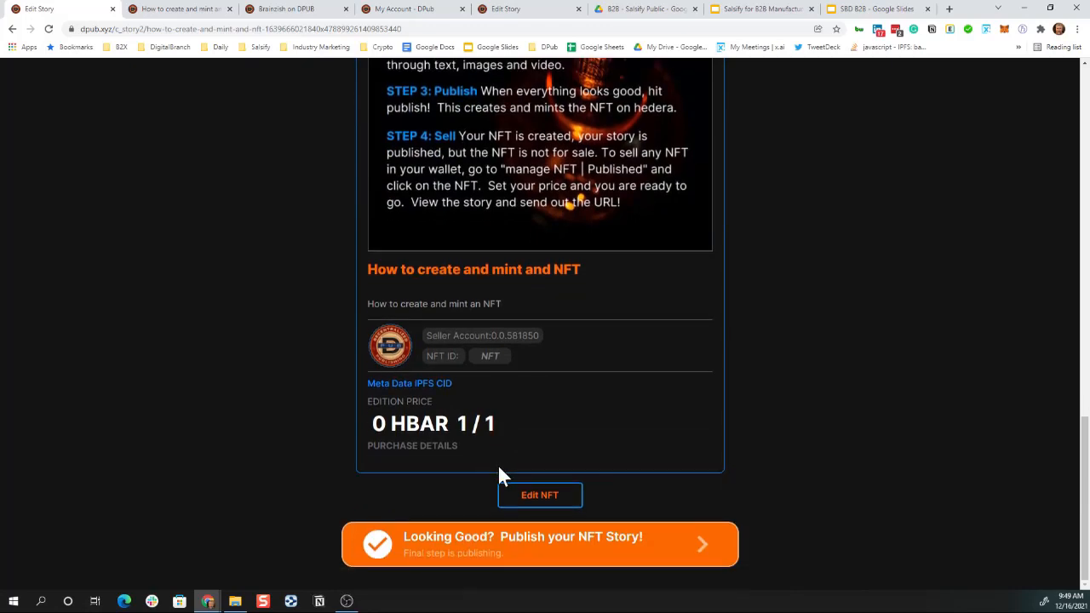
scroll(497, 468, "up", 4)
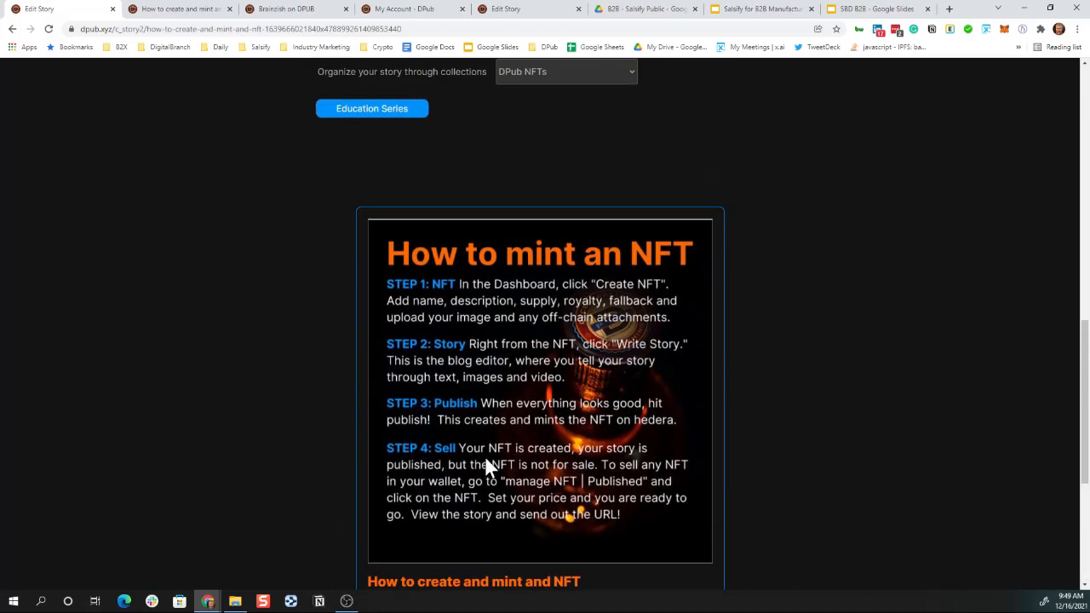
scroll(484, 460, "down", 1)
scroll(485, 460, "up", 1)
scroll(484, 462, "down", 5)
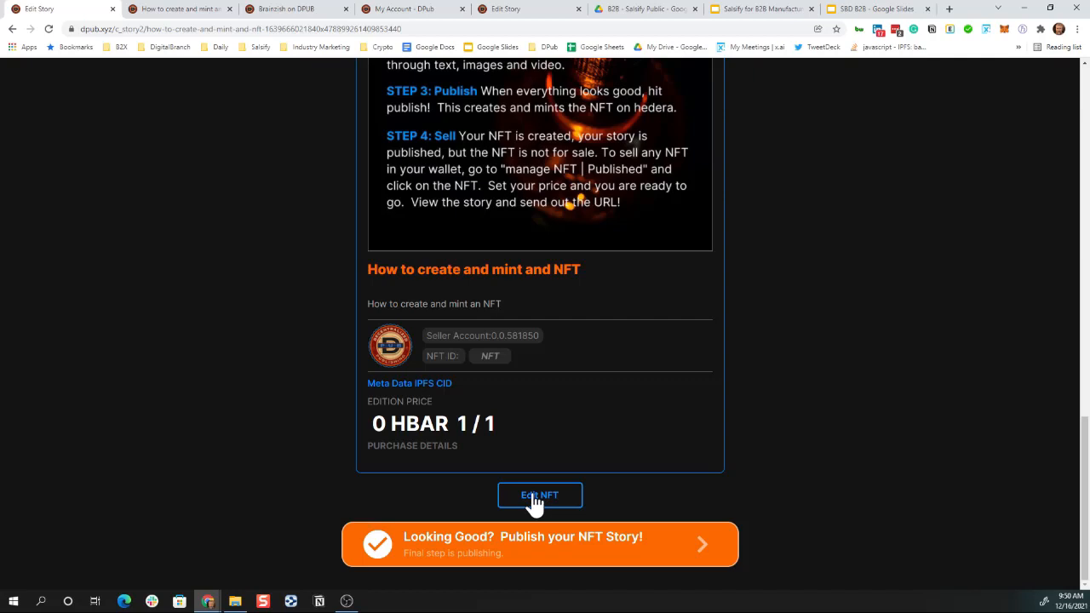
left_click(518, 549)
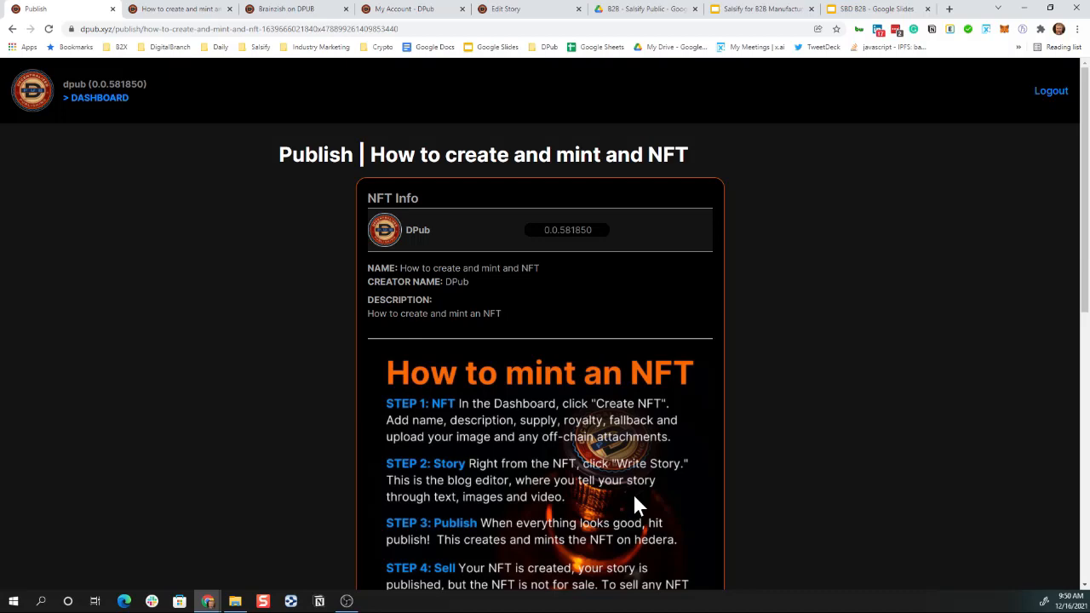
Review the NFT info, publishing terms and Hedera fees, and accept the publishing agreement
scroll(549, 456, "down", 5)
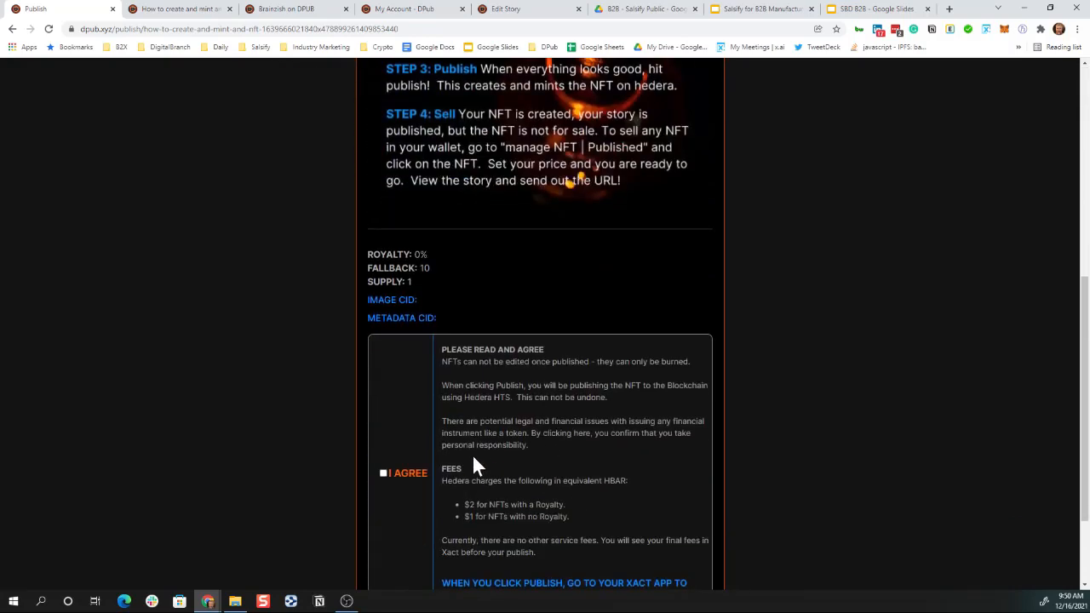
scroll(460, 473, "down", 2)
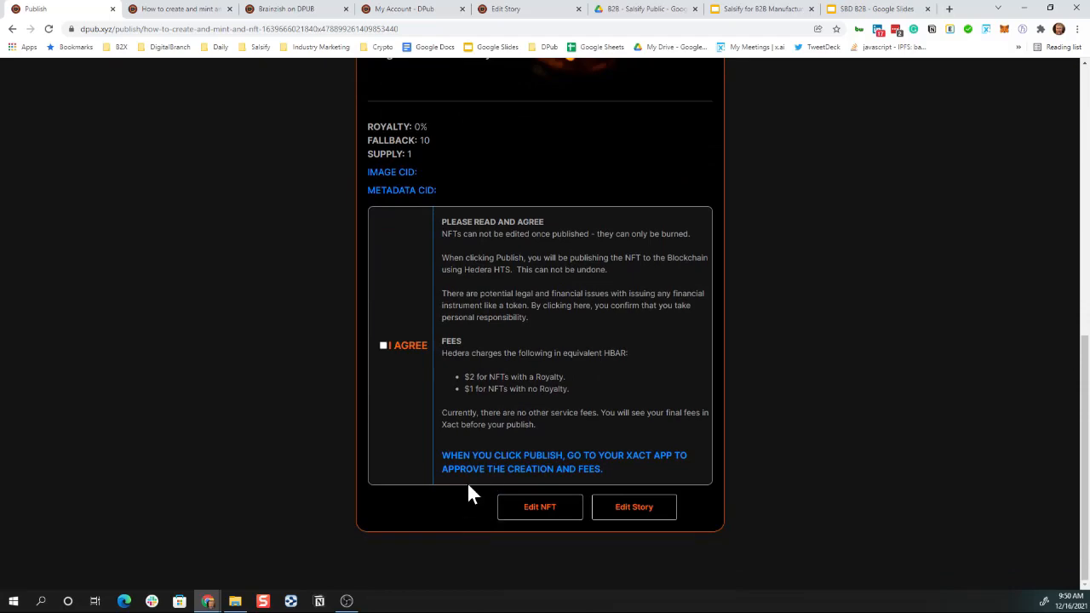
scroll(468, 492, "up", 3)
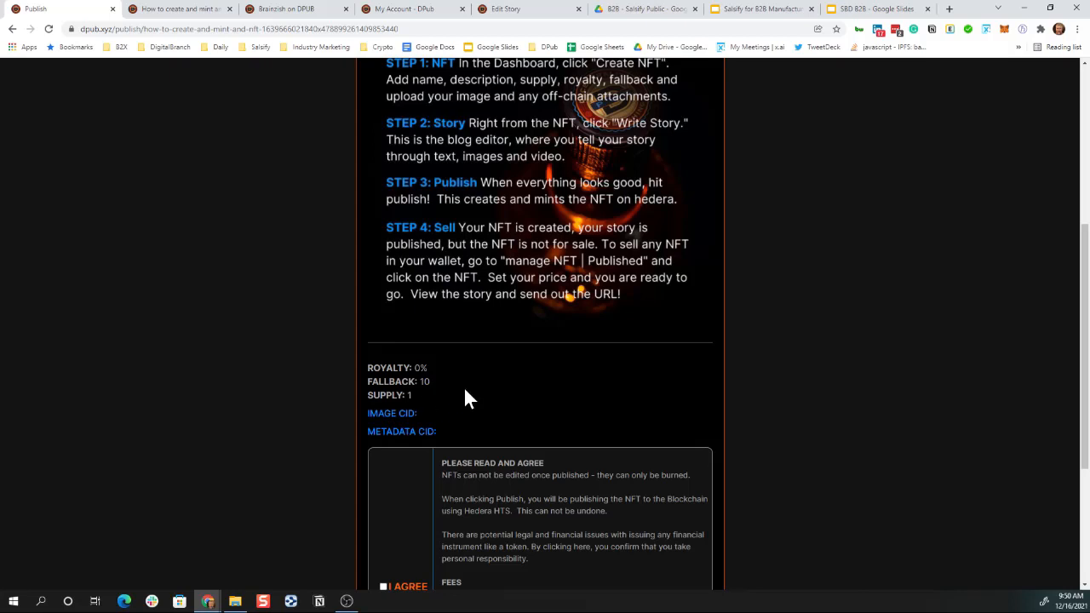
scroll(465, 393, "down", 1)
scroll(473, 393, "down", 1)
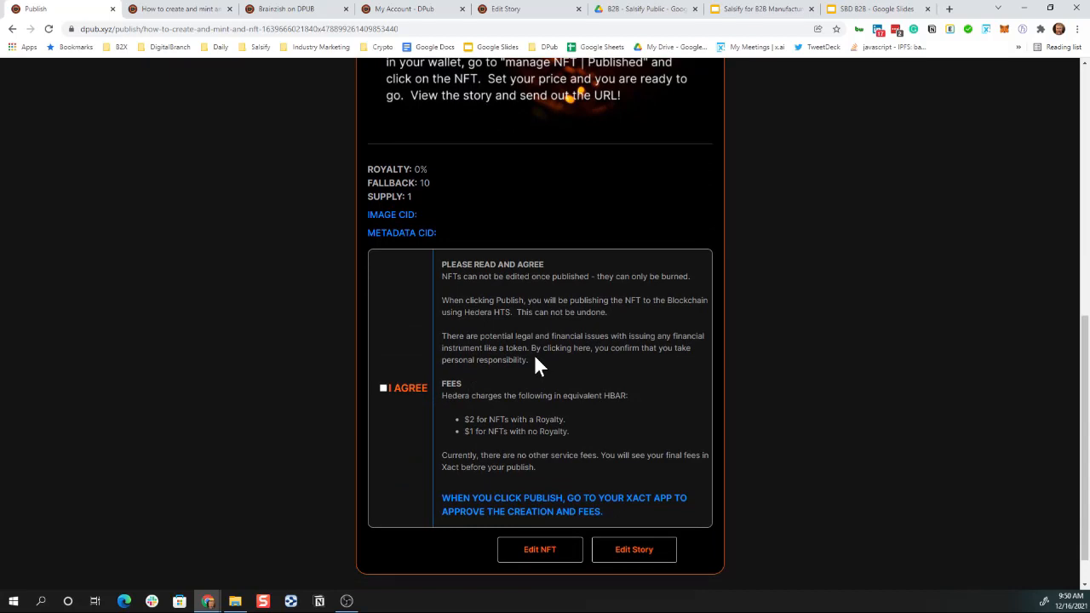
left_click(384, 389)
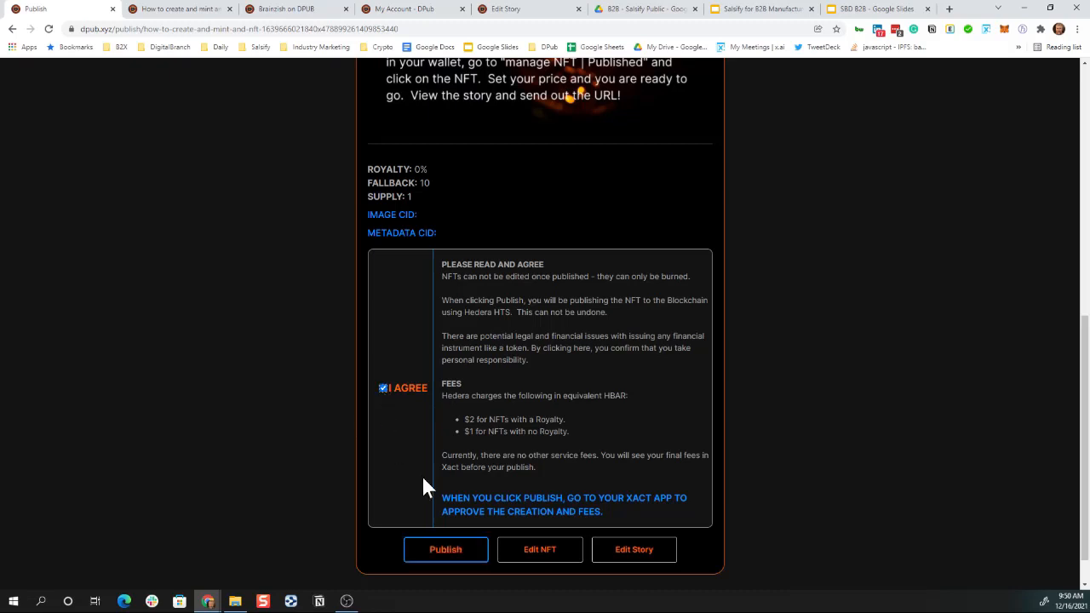
left_click(382, 389)
left_click(384, 389)
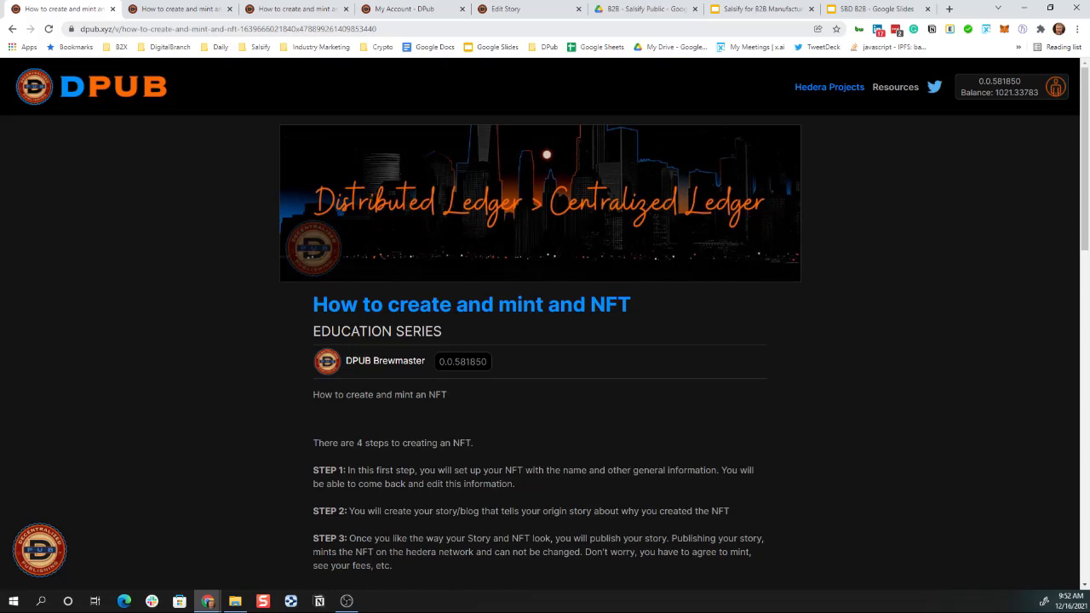
Examine the story page from its cover and title through the formatted steps and banner to the NFT card
scroll(451, 248, "down", 10)
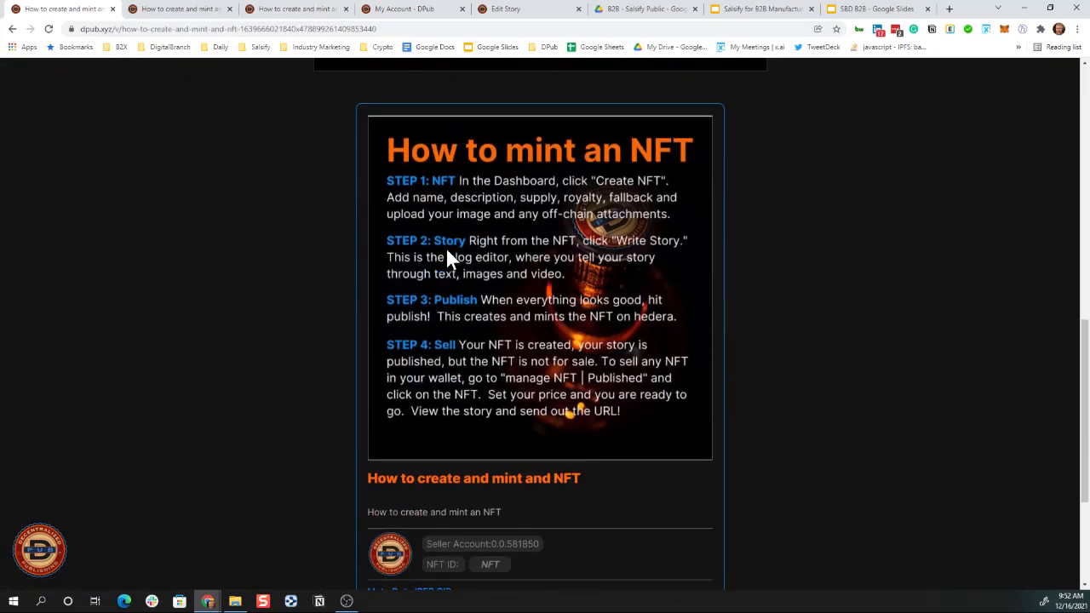
scroll(447, 249, "up", 6)
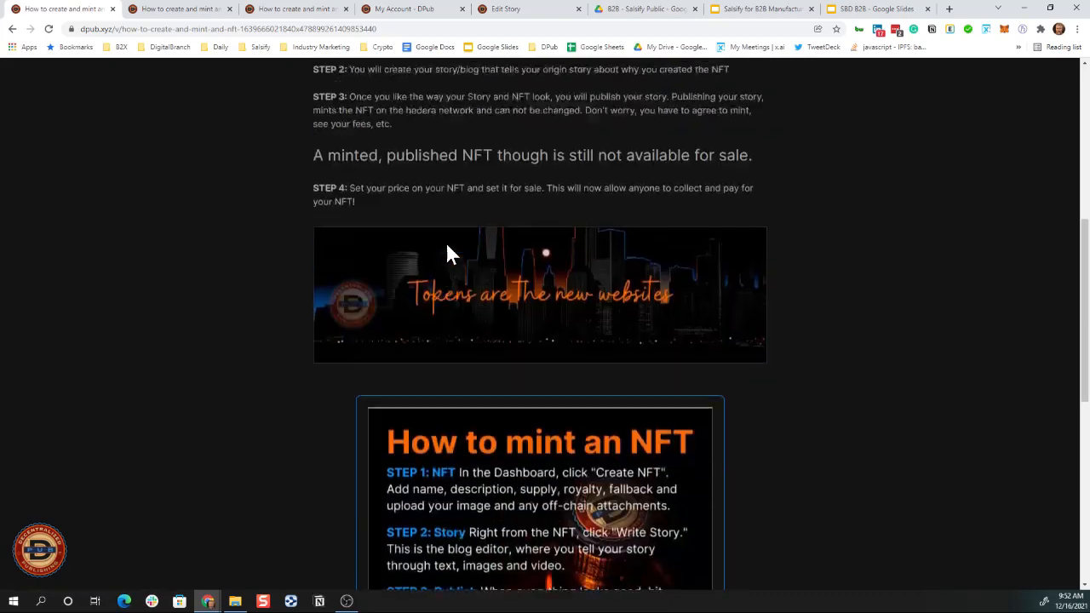
scroll(449, 253, "up", 3)
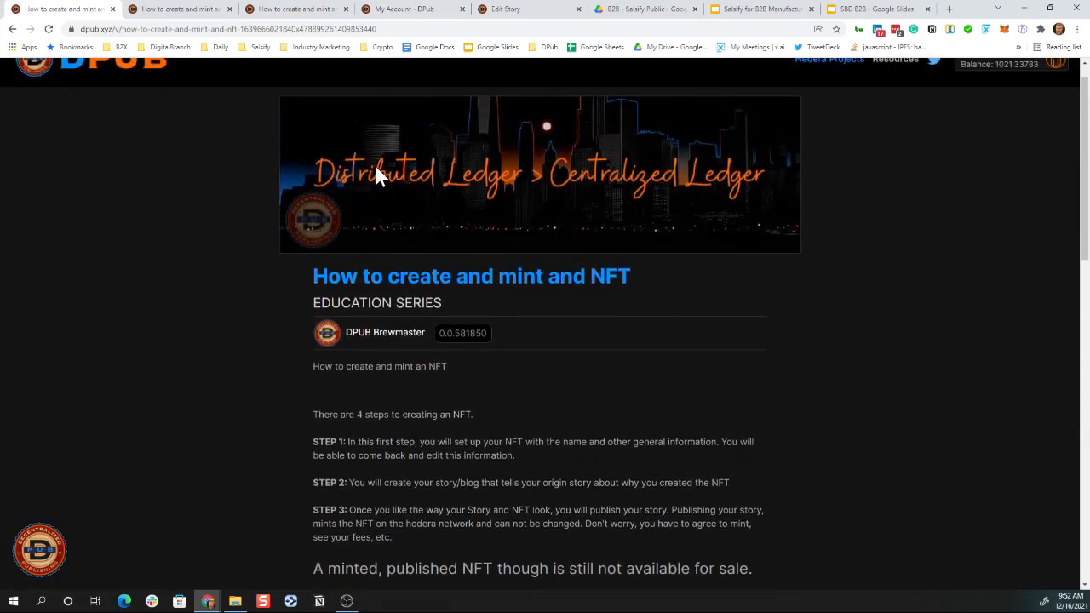
scroll(384, 268, "up", 1)
scroll(382, 272, "down", 3)
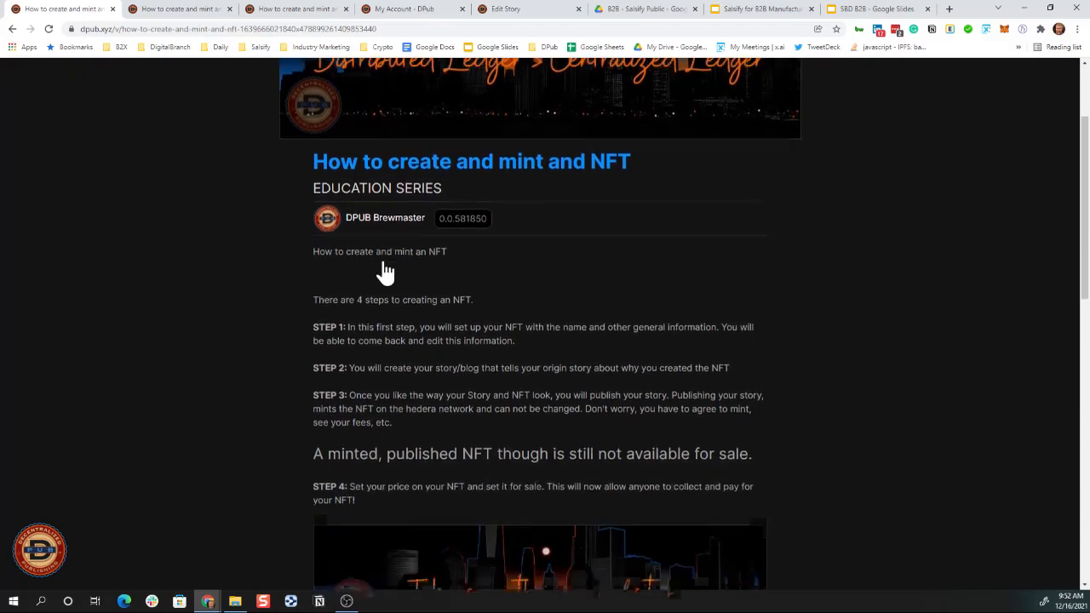
scroll(385, 271, "down", 2)
scroll(382, 273, "up", 4)
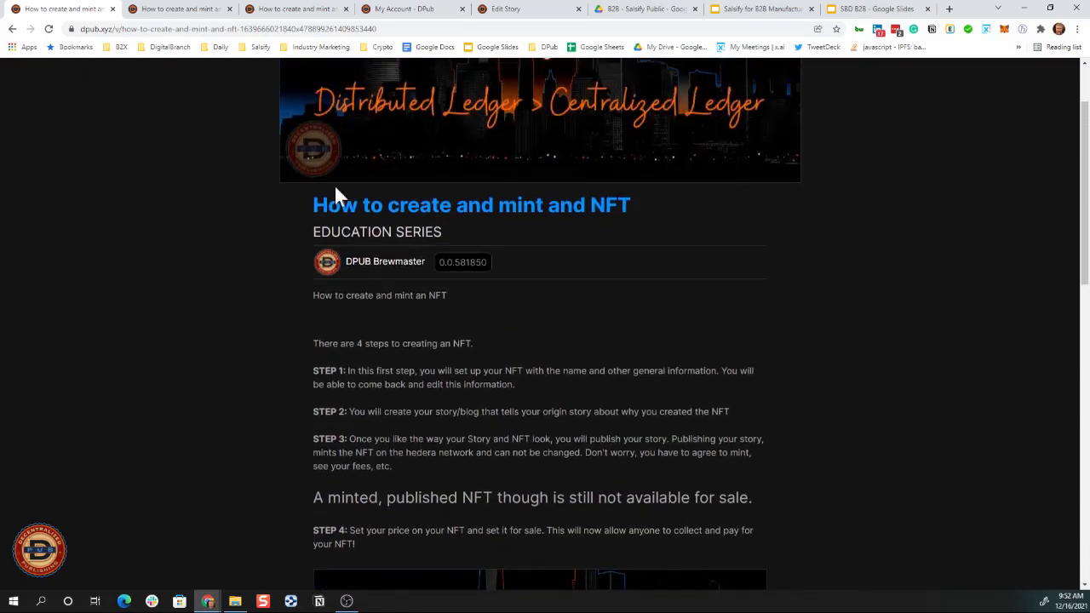
scroll(339, 174, "up", 2)
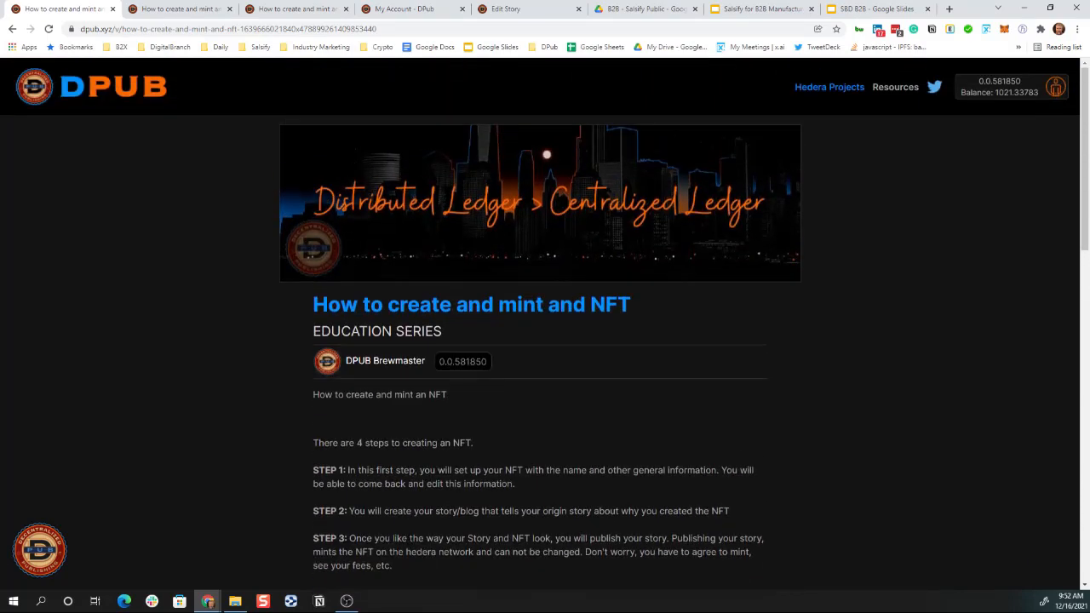
Open the NFT management list from the account, browse the published NFTs and open a Carbon Neutral entry
left_click(997, 97)
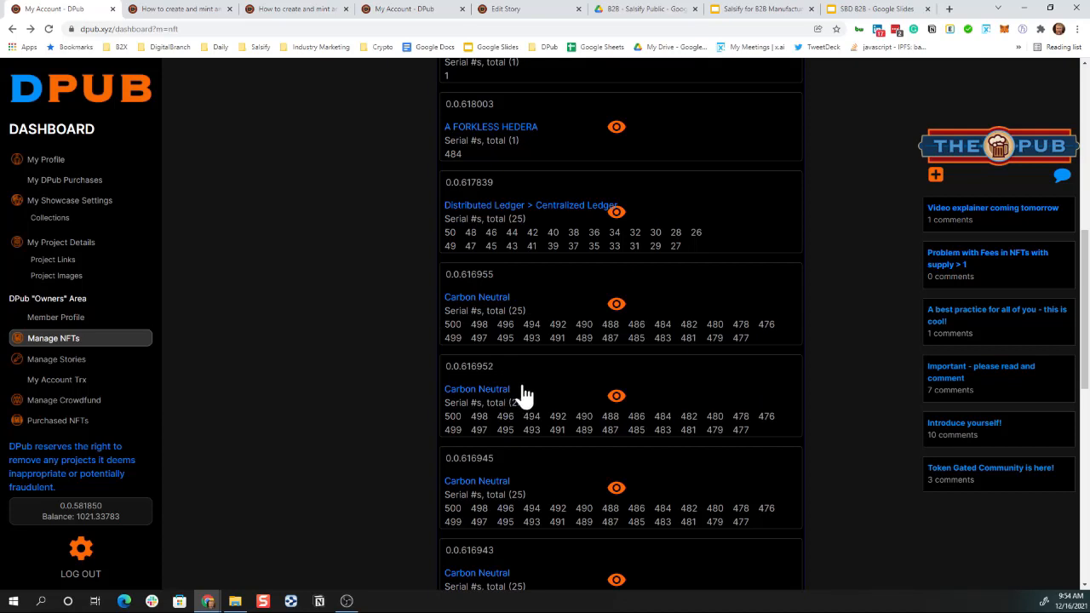
scroll(519, 395, "down", 1)
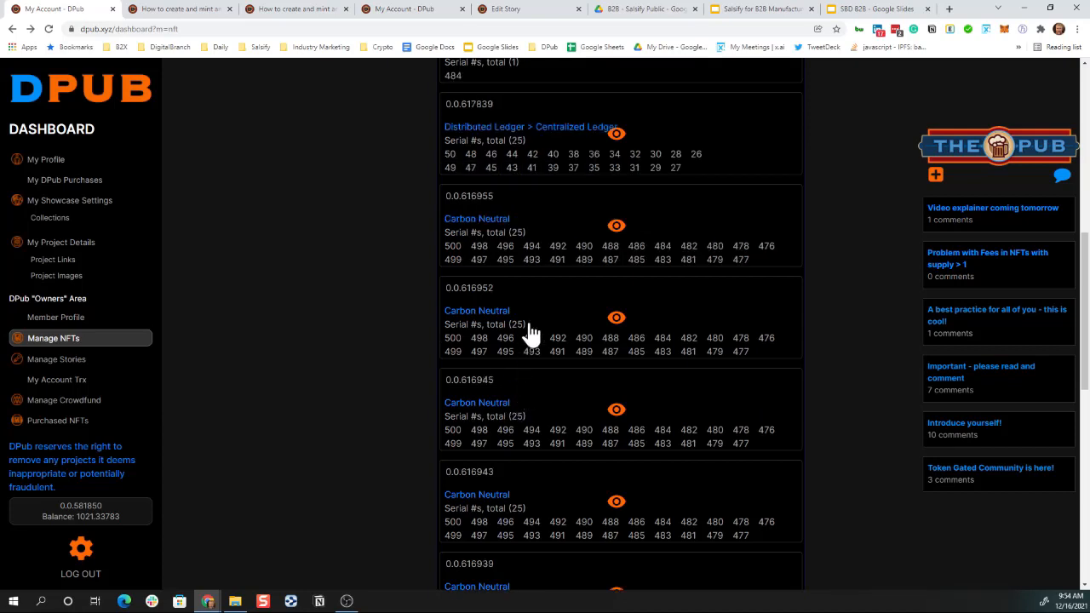
scroll(529, 339, "up", 2)
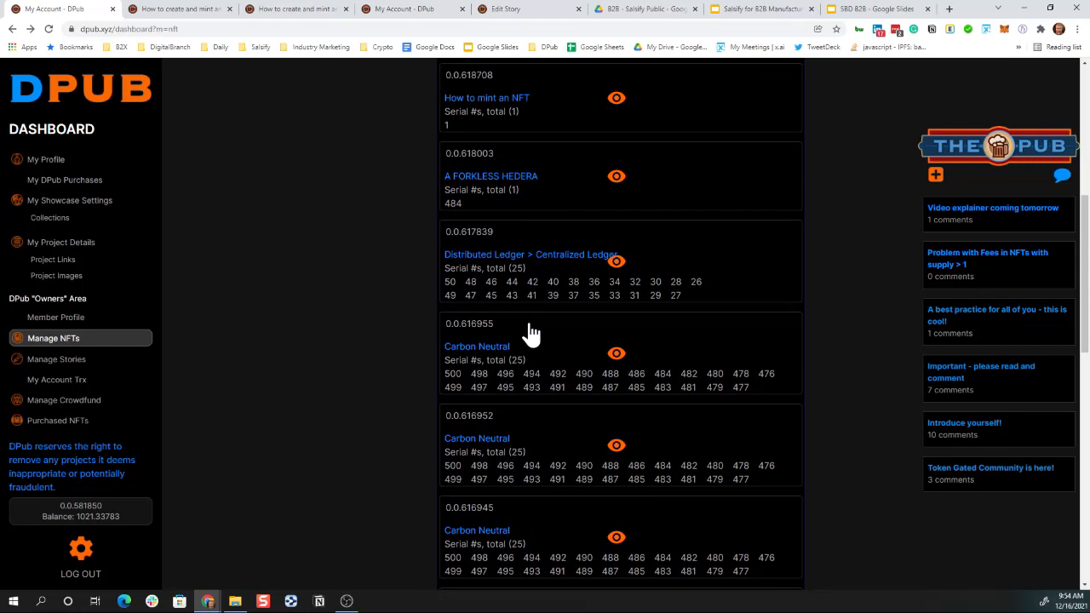
scroll(530, 332, "down", 1)
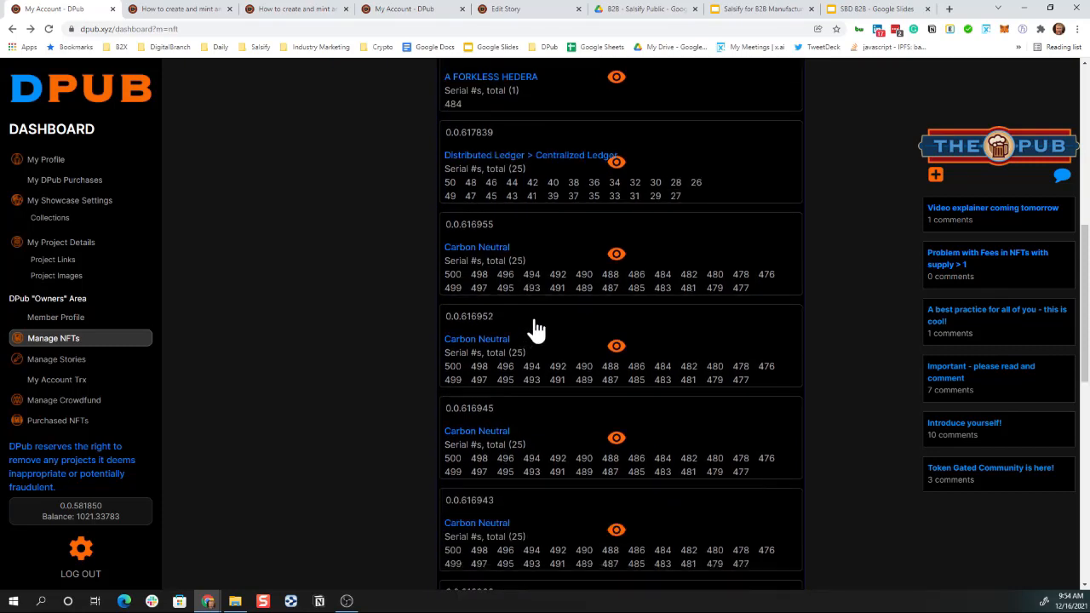
left_click(518, 253)
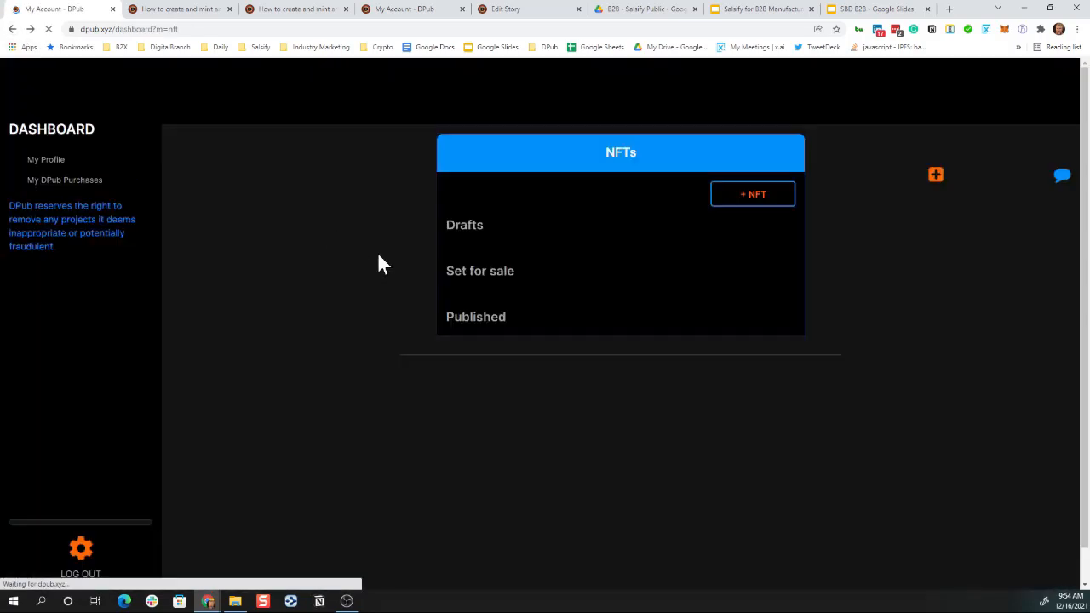
Open the published NFT "Distributed Ledger > Centralized Ledger" from the list to manage its sale
scroll(473, 298, "down", 5)
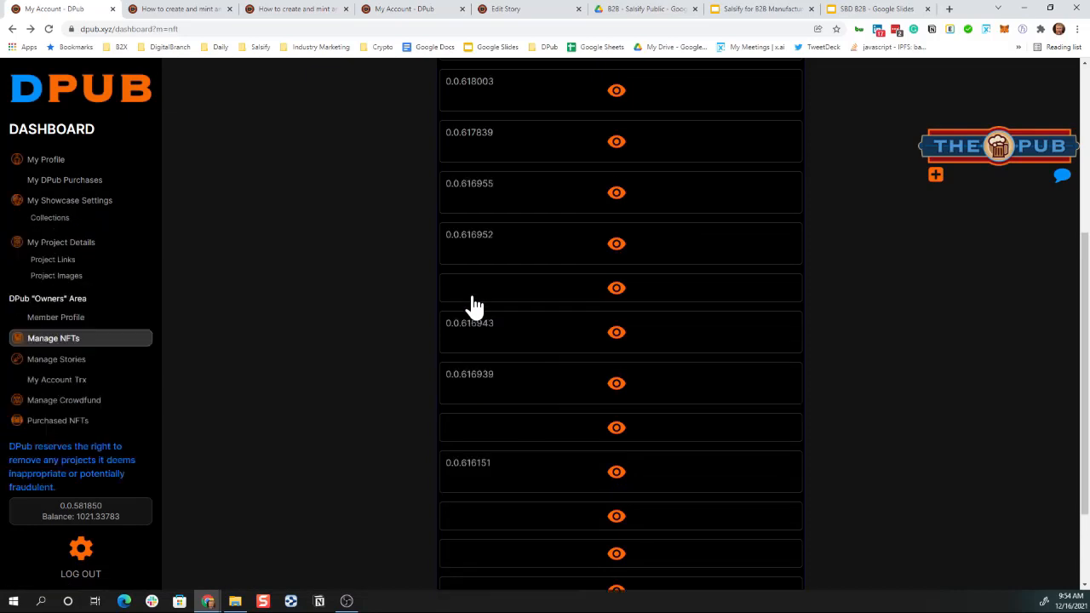
scroll(475, 298, "up", 1)
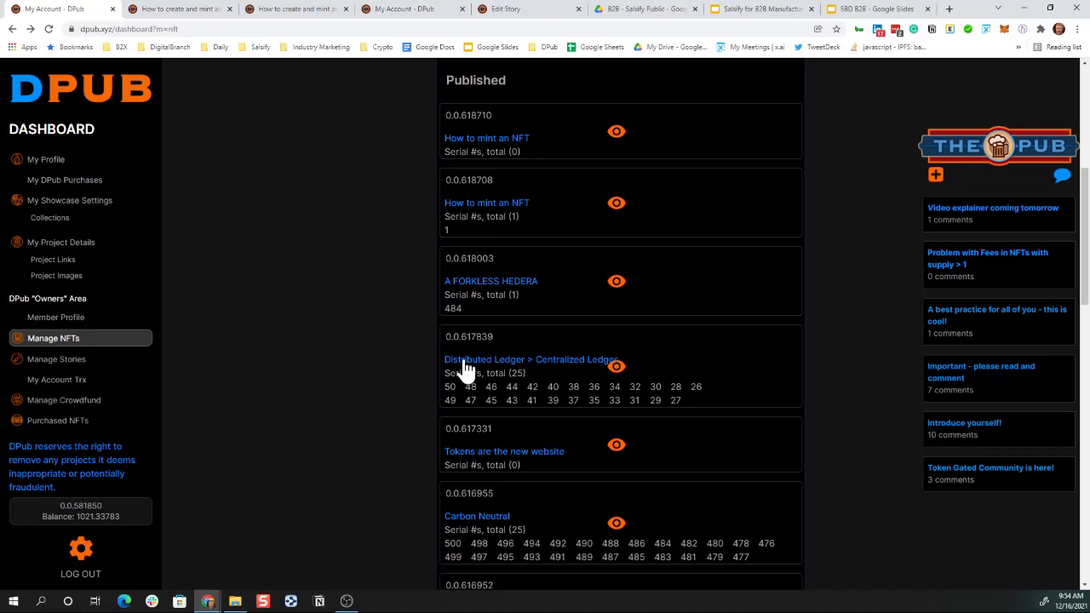
left_click(480, 371)
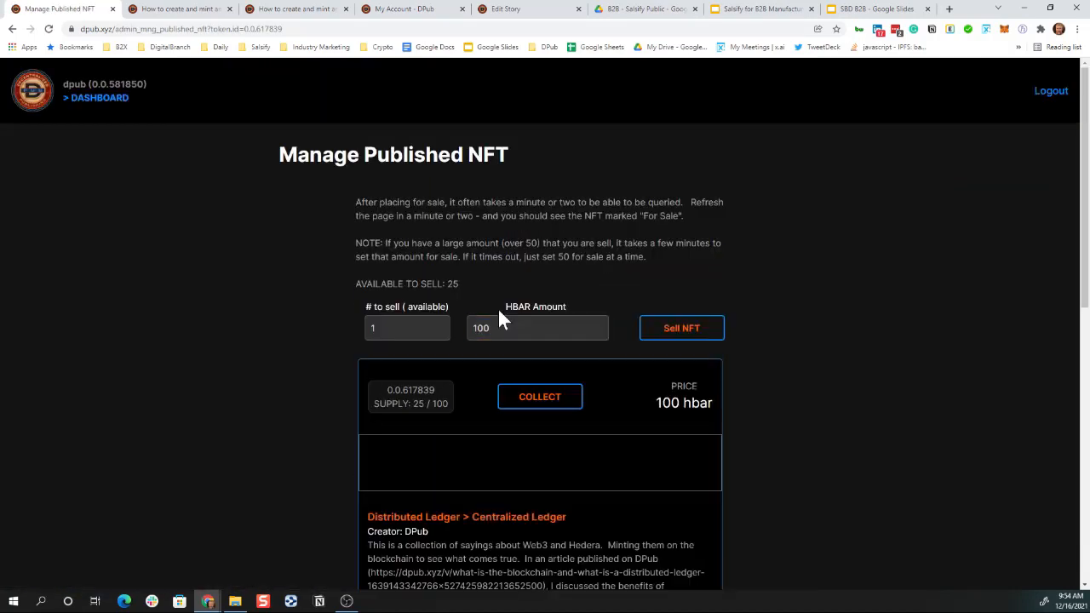
scroll(483, 267, "down", 1)
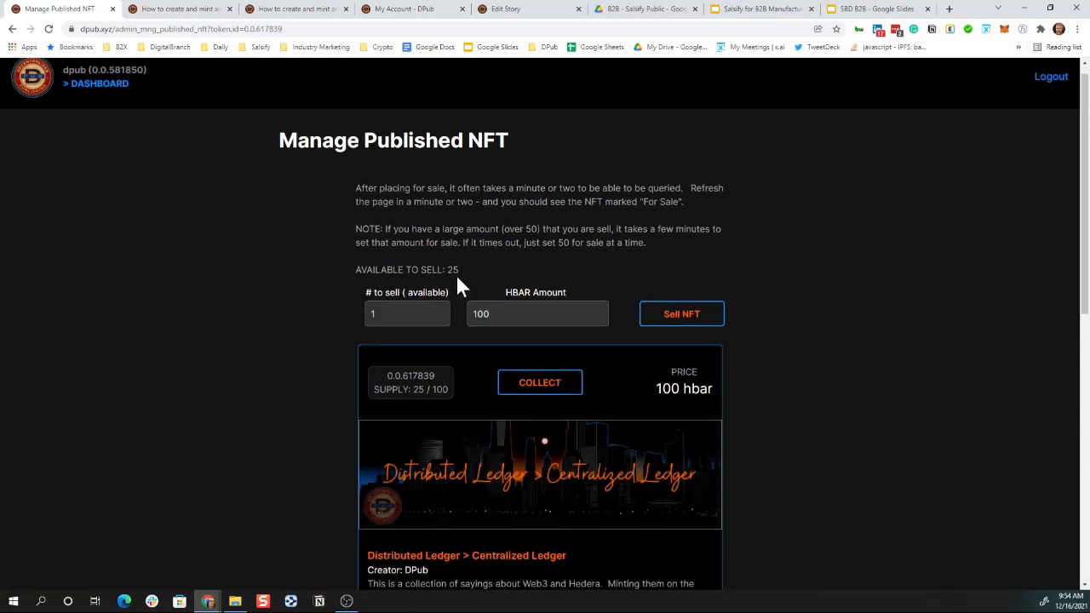
Put 1 copy of the "Distributed Ledger > Centralized Ledger" NFT up for sale at 100 HBAR
left_click(406, 315)
left_click(431, 313)
left_click(528, 313)
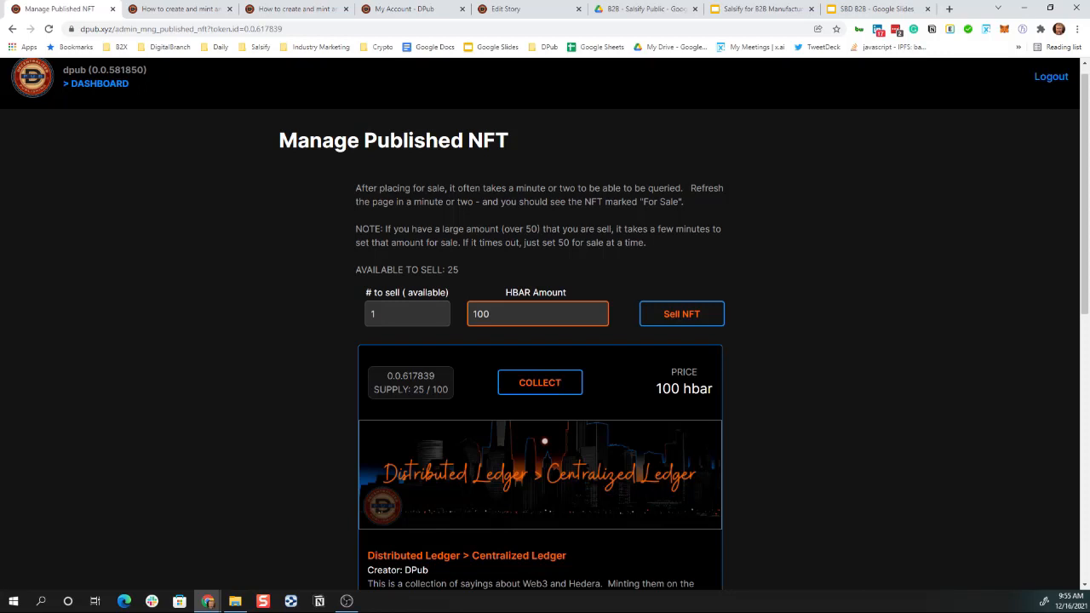
left_click_drag(528, 314, 452, 314)
left_click(681, 322)
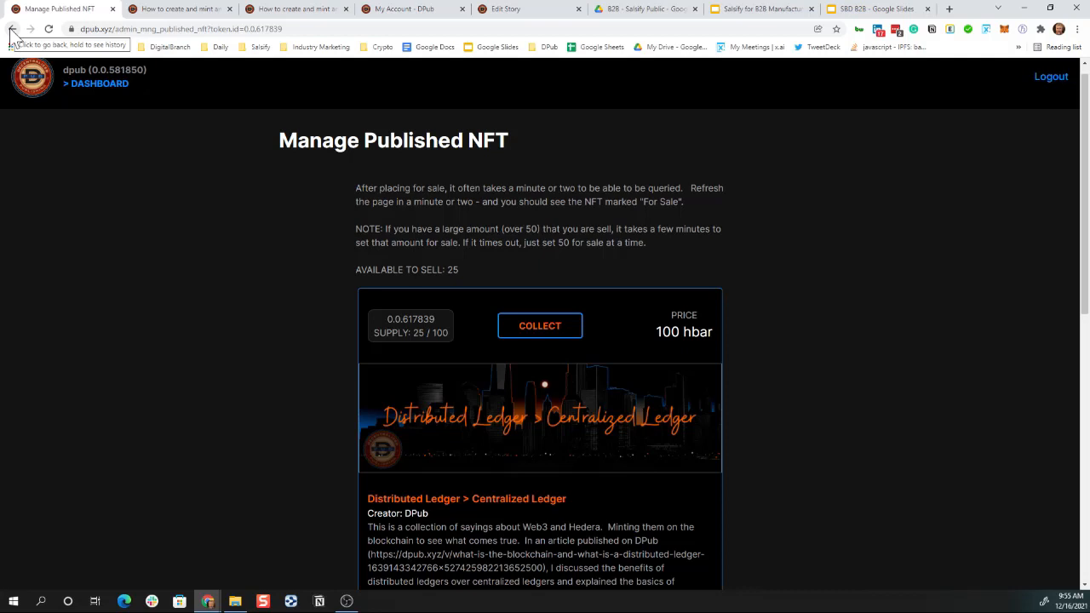
Return to the dashboard and open the NFT management list
left_click(85, 85)
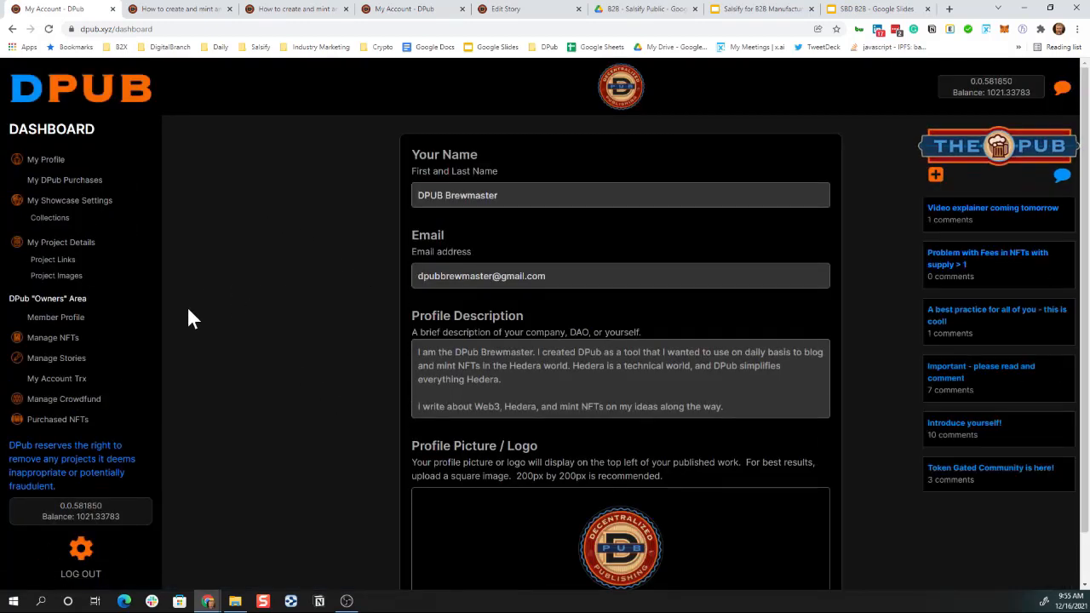
left_click(53, 340)
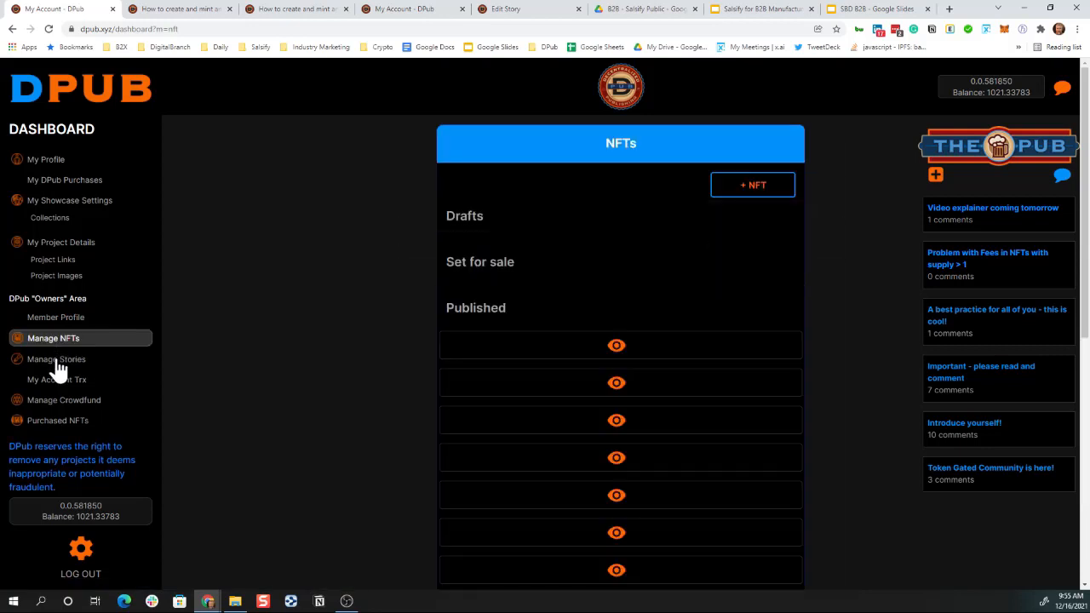
Open the story management list and look through the draft and published stories
left_click(57, 362)
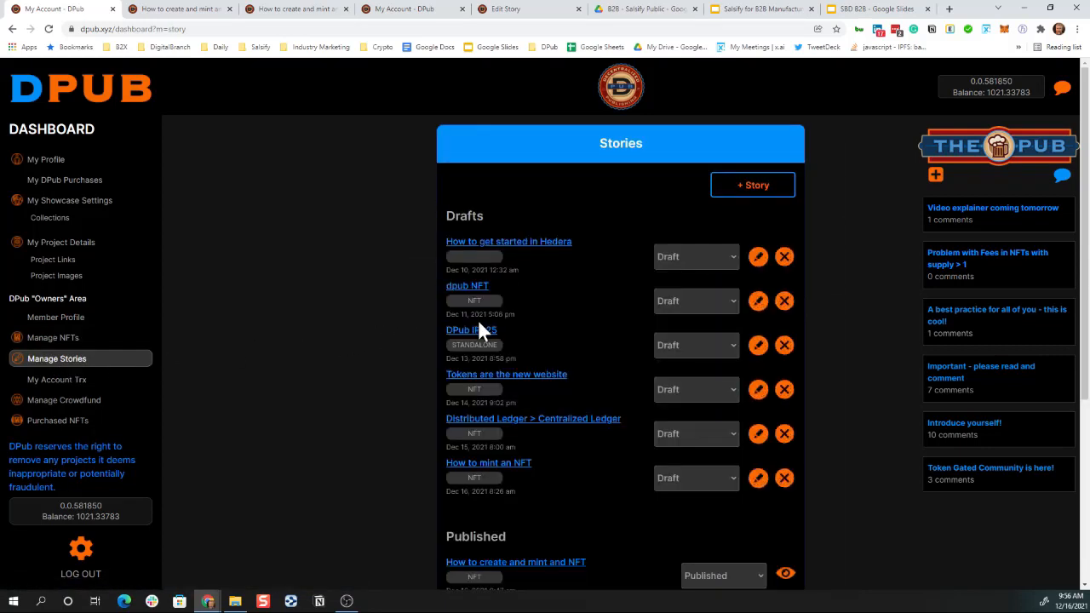
scroll(478, 332, "down", 2)
scroll(518, 412, "down", 3)
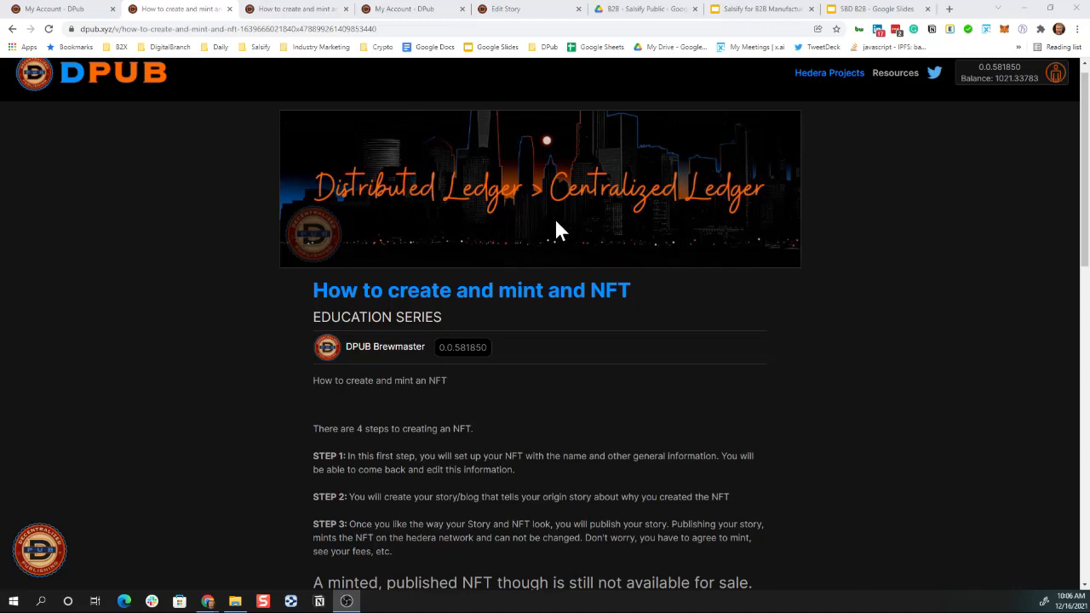
Read through the published story "How to create and mint and NFT", bring up its NFT's collect QR code and dismiss it
scroll(503, 258, "down", 3)
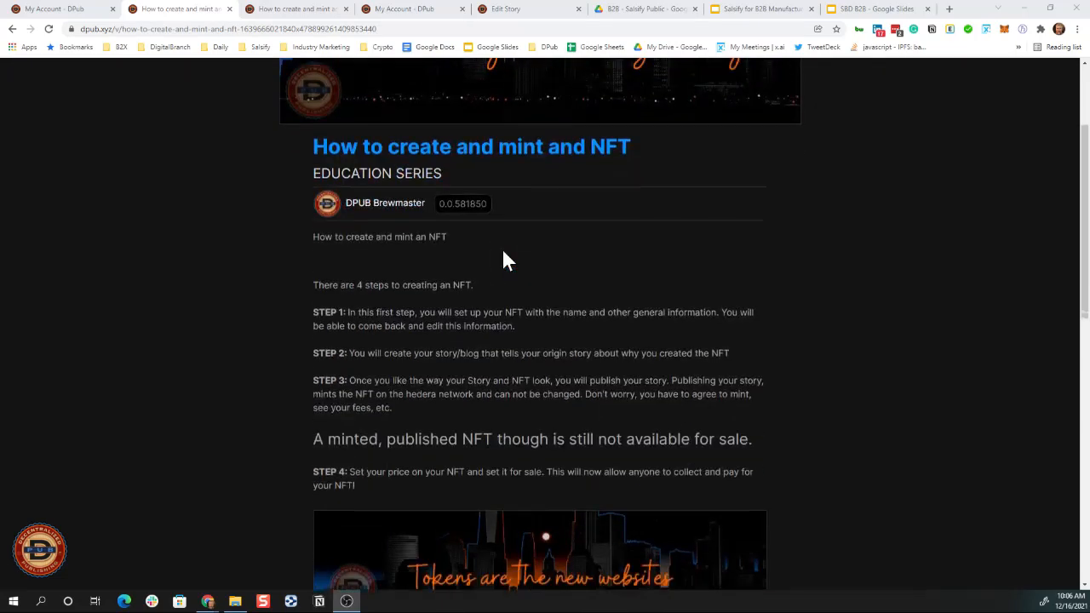
scroll(503, 258, "down", 3)
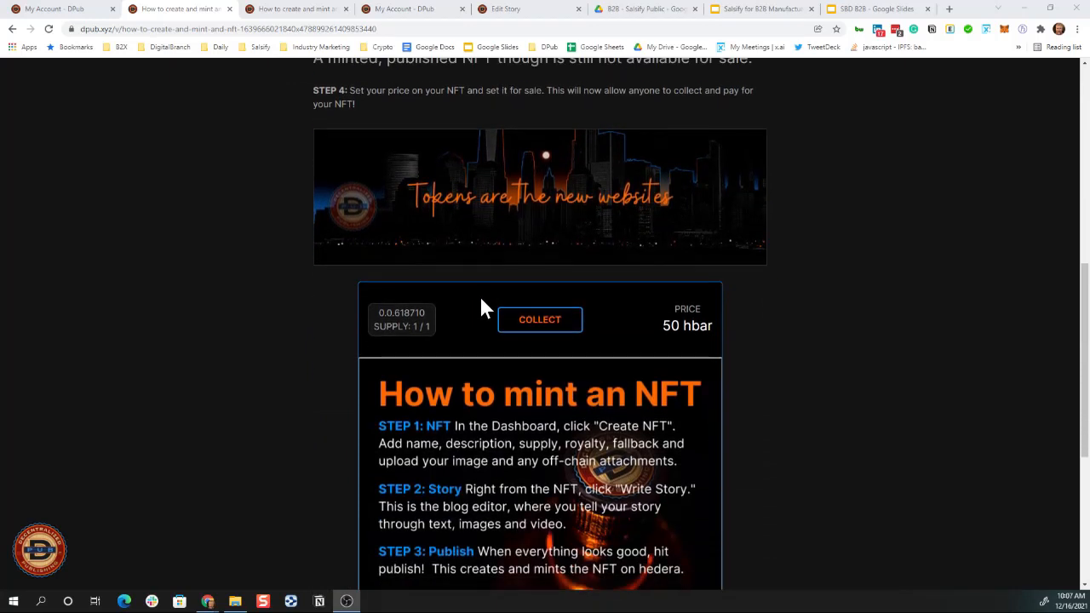
left_click(534, 319)
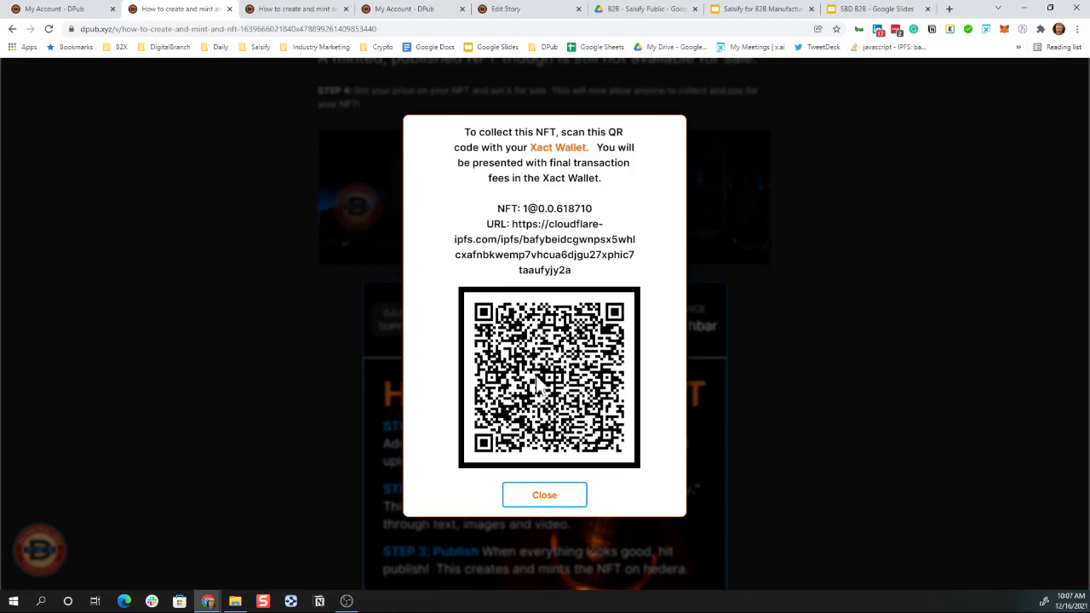
left_click(536, 498)
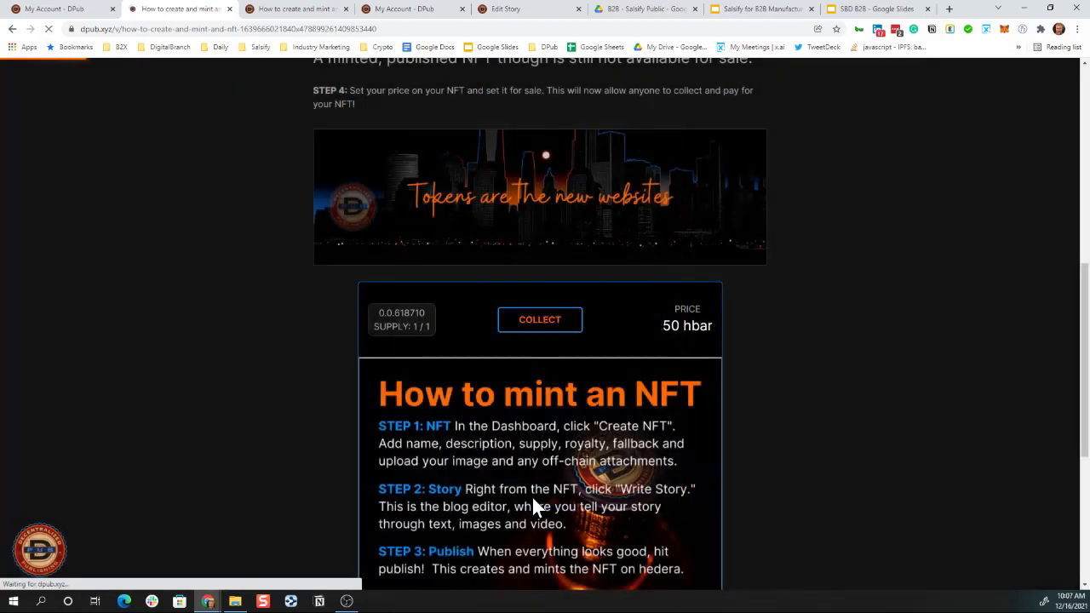
Load the NFT's standalone page at dpub.xyz/nft?token.id=0.0.618710 in place of the story page, and return to the stories dashboard
left_click(81, 11)
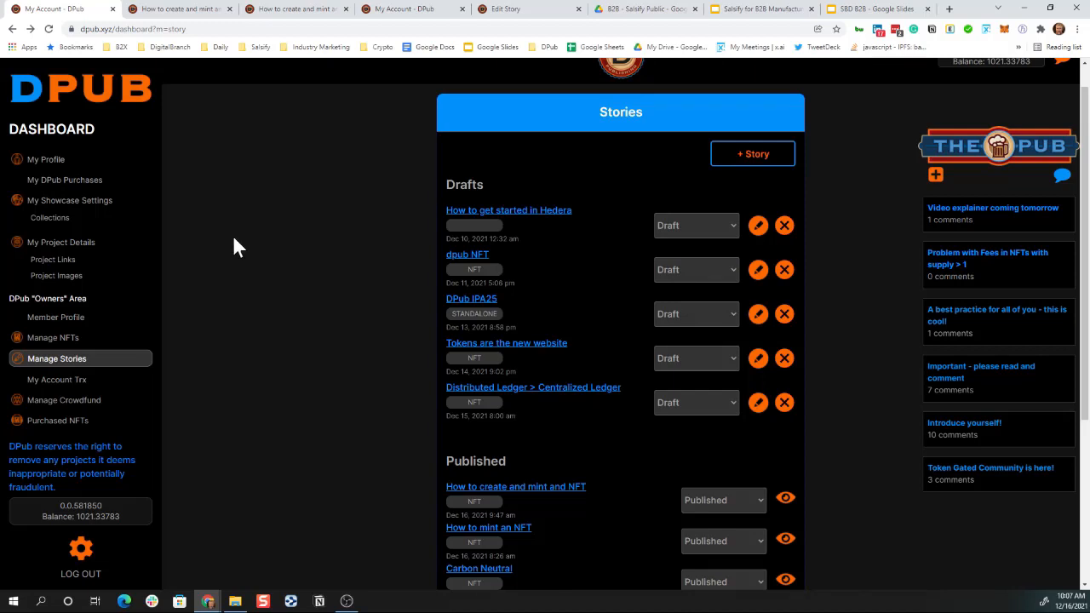
left_click(192, 17)
left_click(153, 30)
left_click(161, 29)
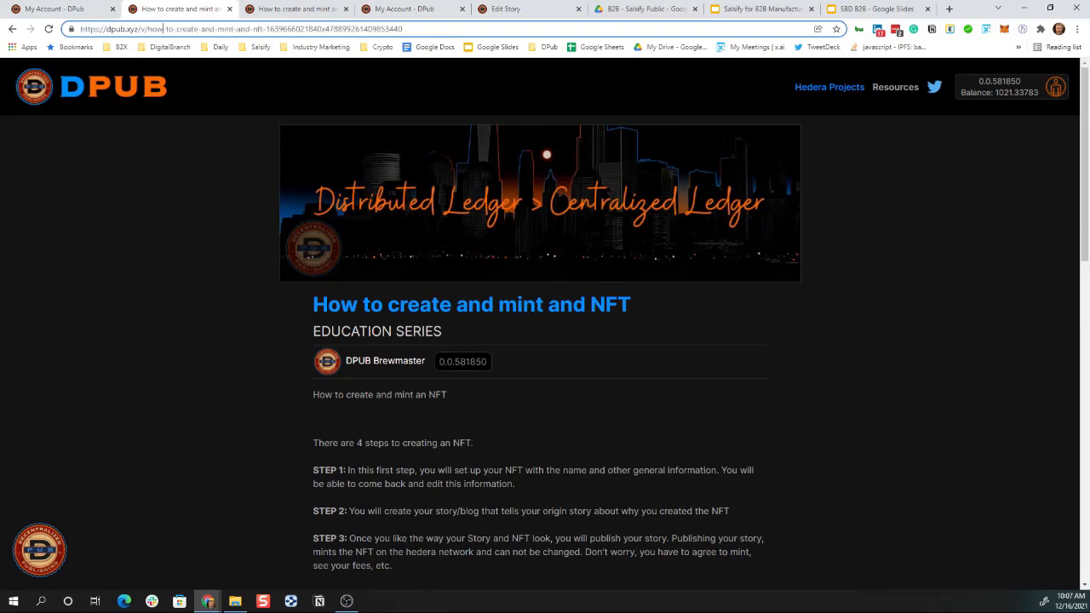
left_click_drag(141, 29, 404, 29)
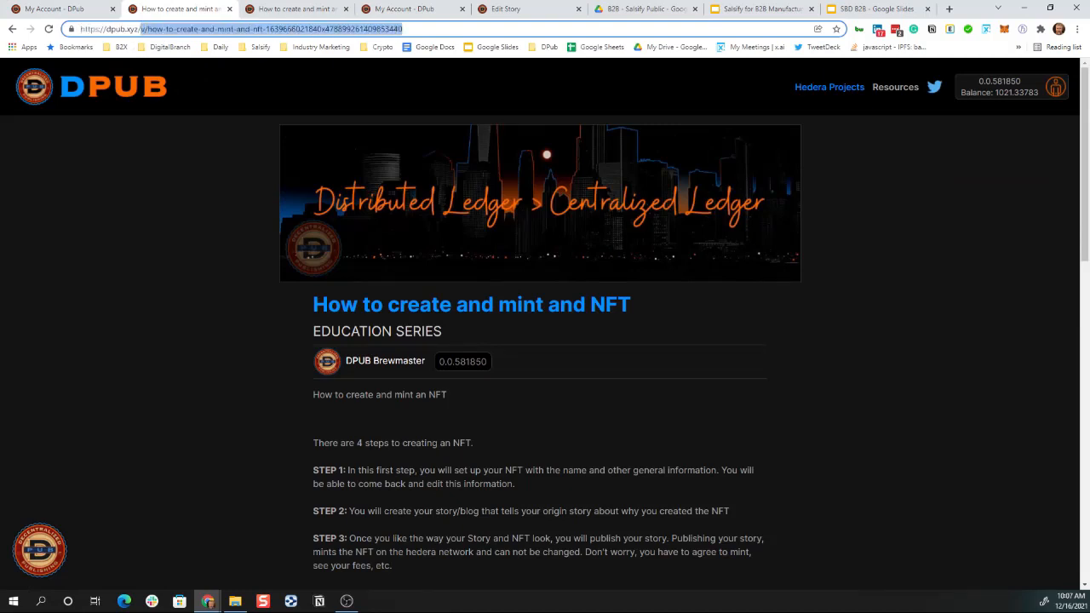
type("nft")
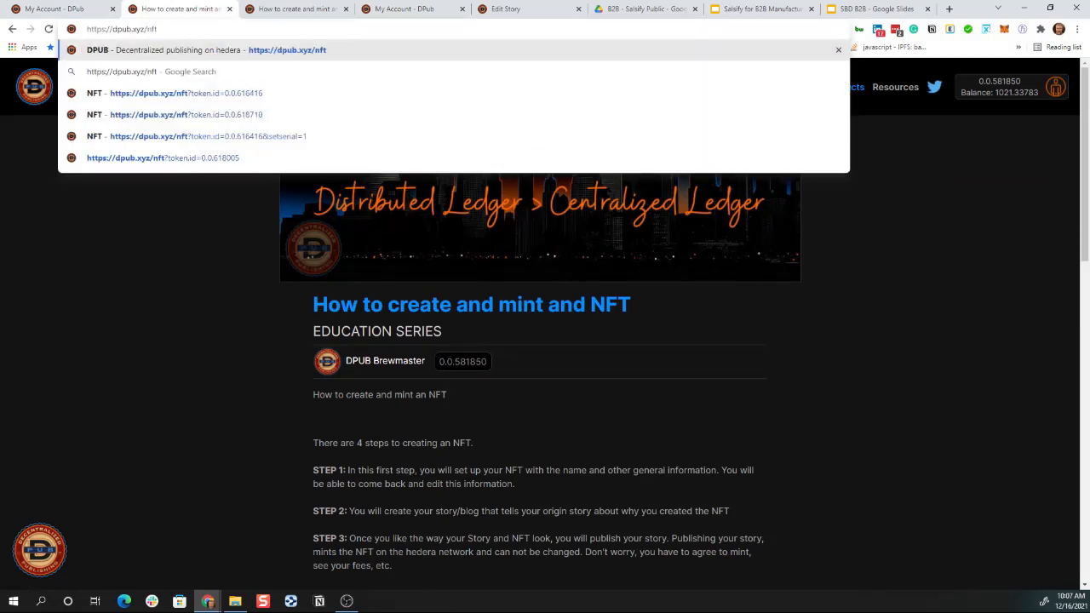
type("?")
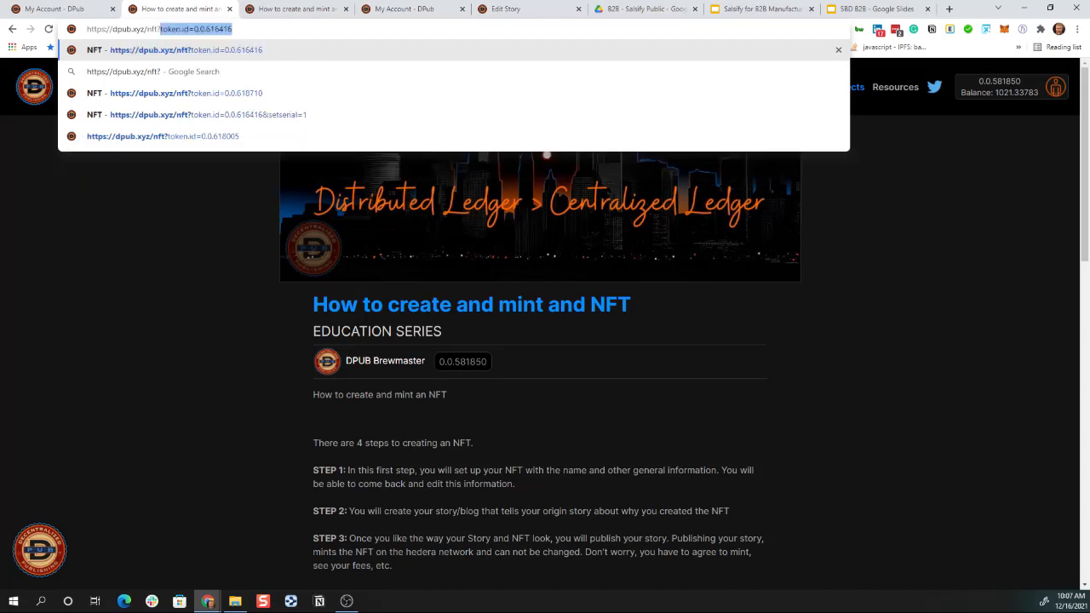
key("Down")
key("Down")
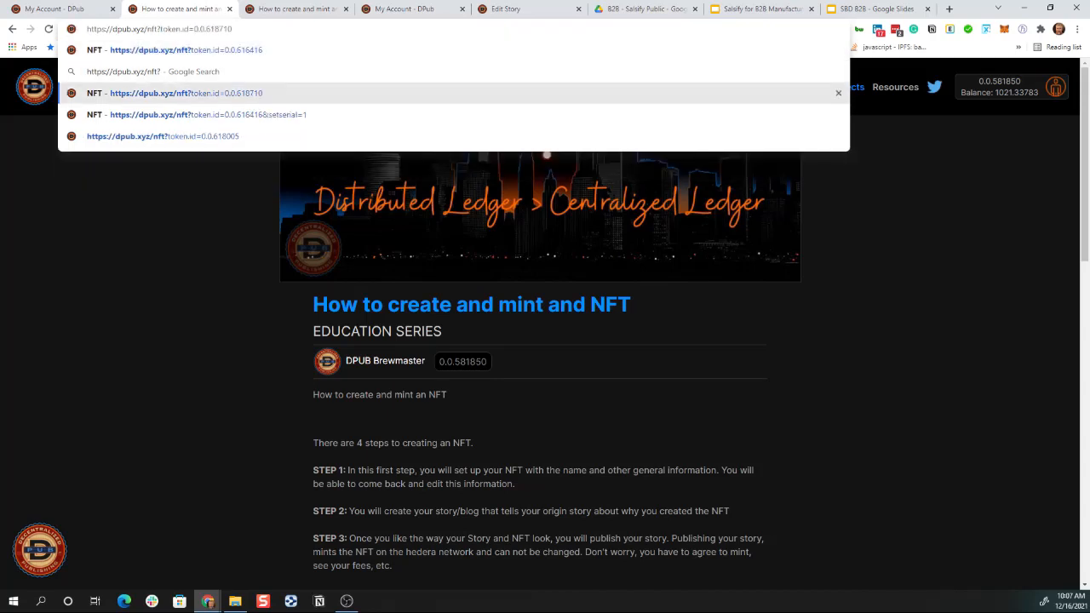
key("Return")
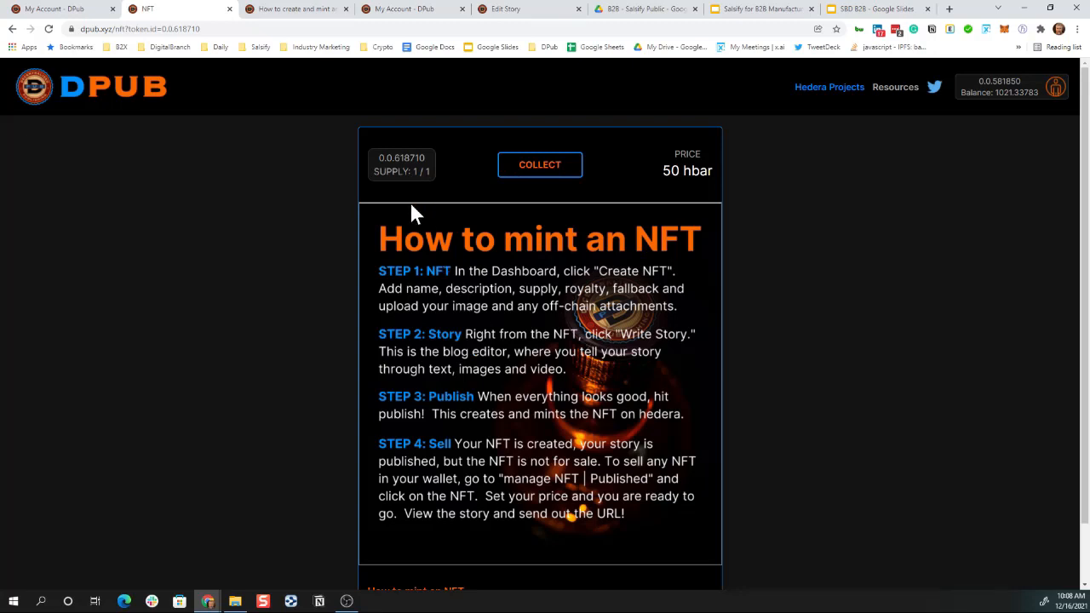
left_click(75, 10)
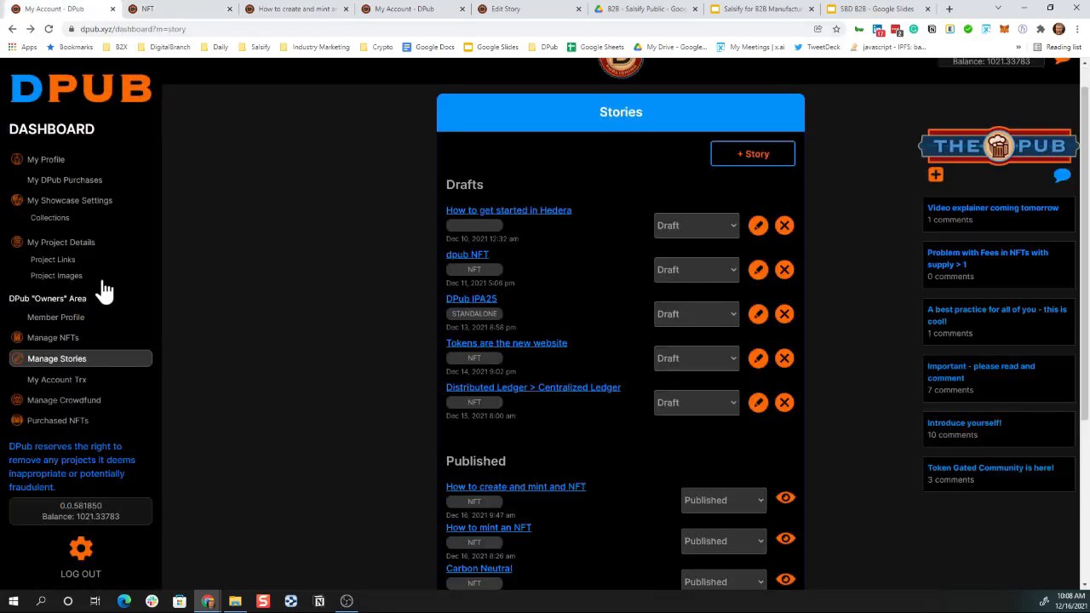